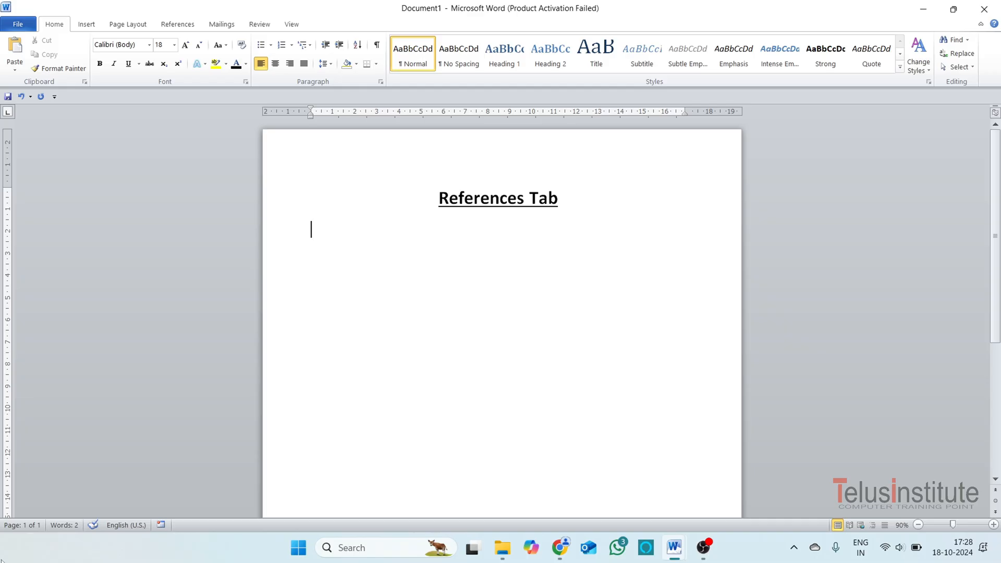
Switch to the open document named table and zoom it to 70%.
left_click(180, 24)
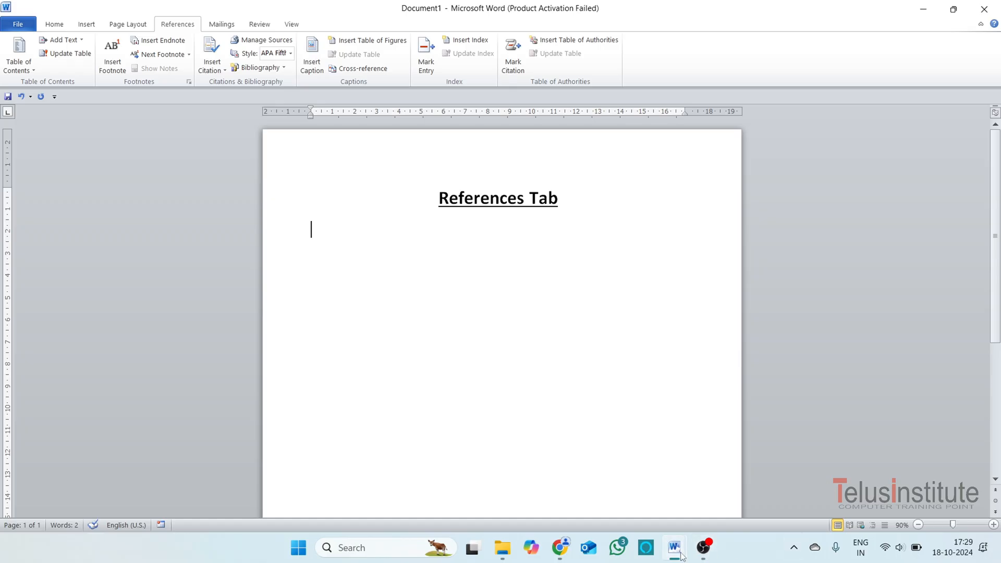
mouse_move(681, 557)
left_click(637, 492)
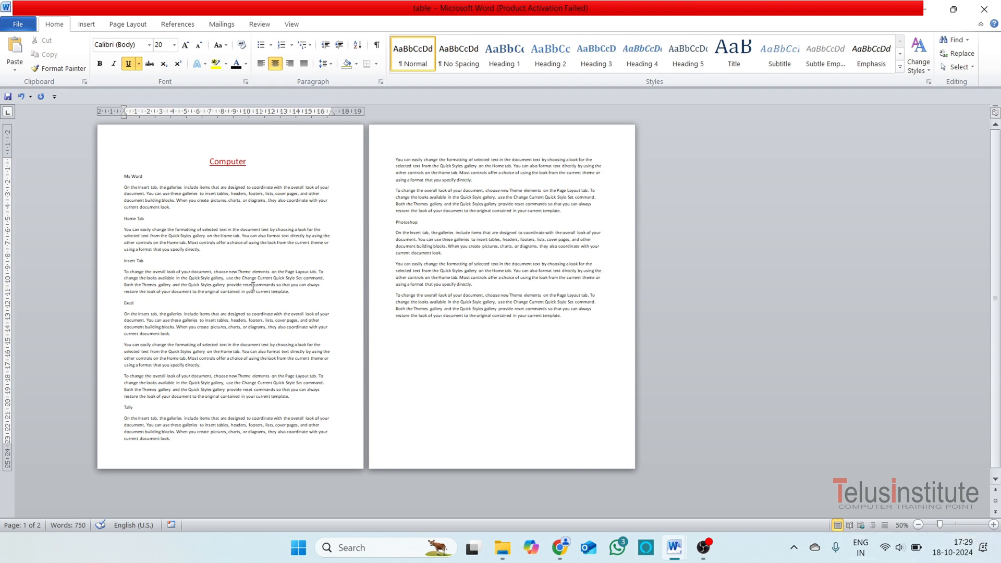
left_click(995, 526)
left_click(995, 525)
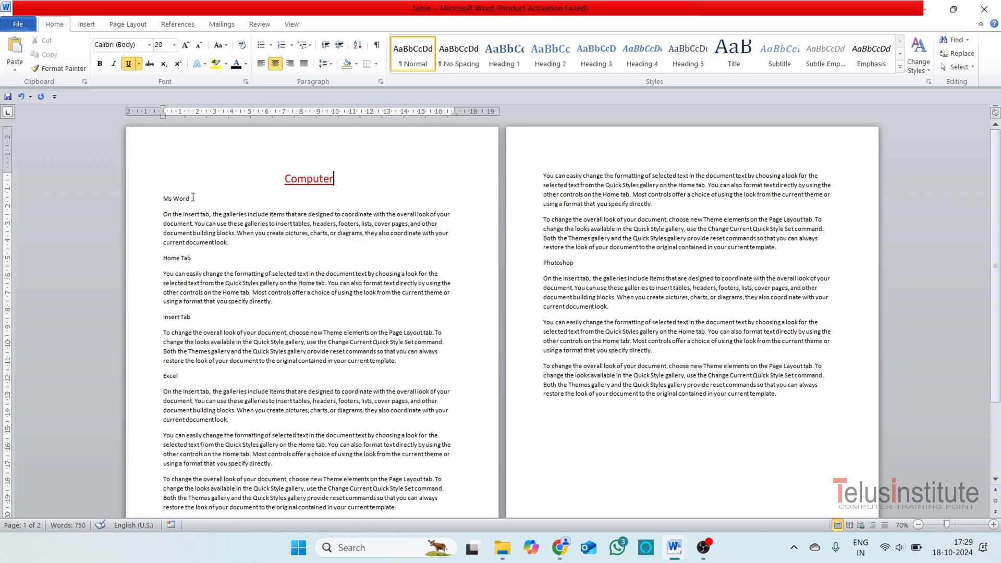
Apply the Heading 1 style to the Ms Word title line.
left_click_drag(193, 198, 163, 201)
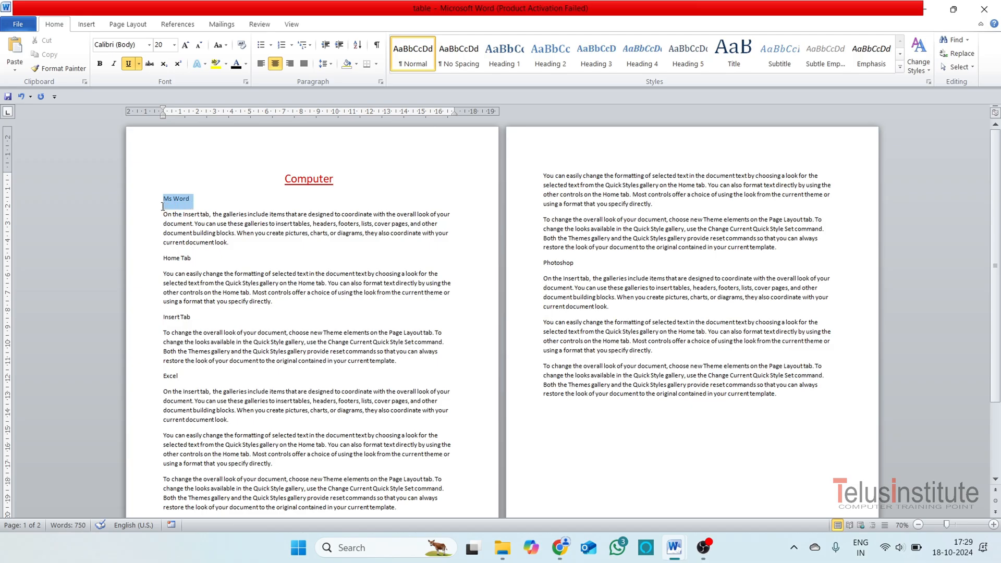
left_click(181, 258)
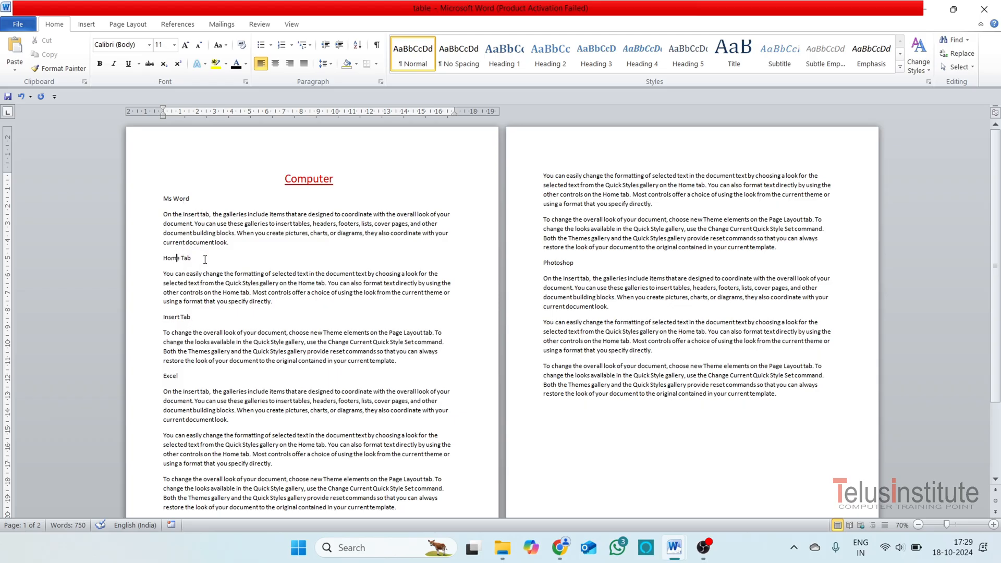
left_click(184, 317)
left_click(192, 199)
left_click_drag(197, 200, 161, 200)
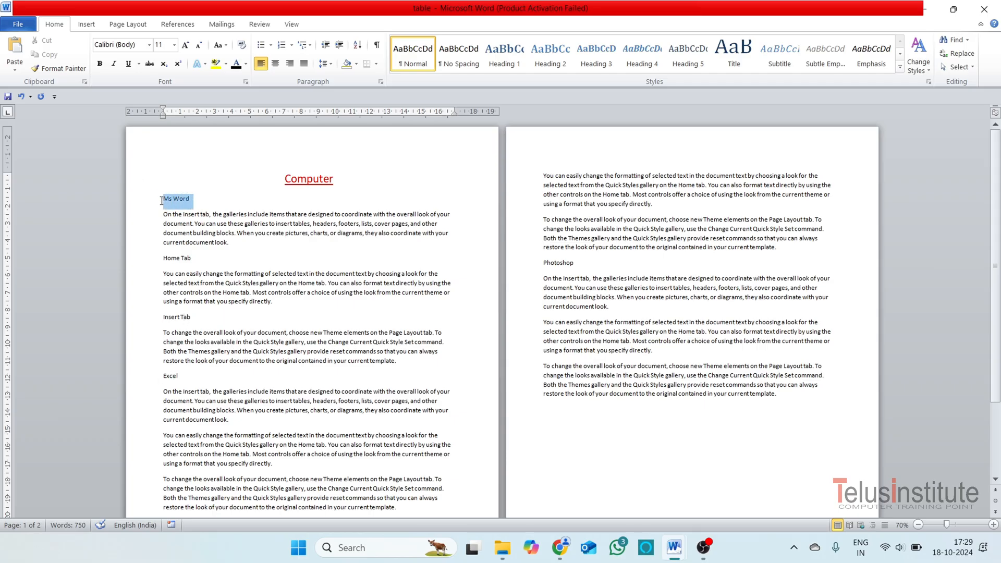
left_click(504, 64)
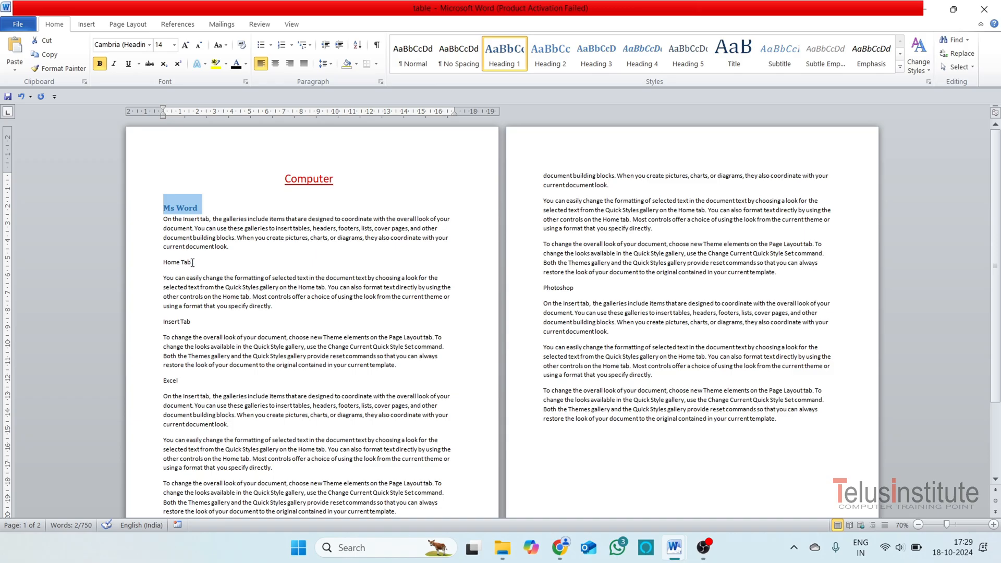
Apply the Heading 1 style to the Excel title line.
left_click_drag(192, 263, 163, 263)
left_click_drag(182, 379, 163, 381)
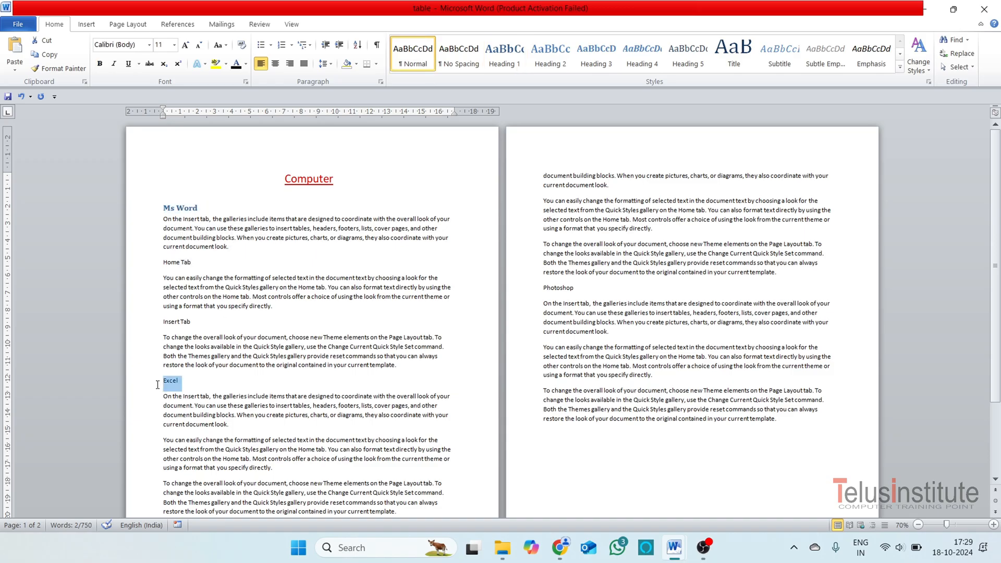
left_click(551, 52)
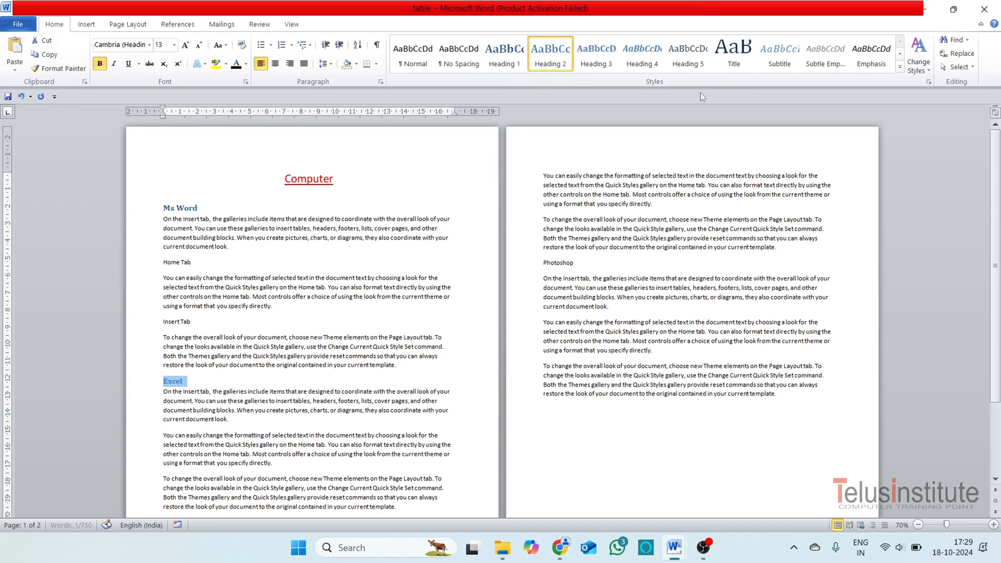
left_click(505, 52)
Apply the Heading 1 style to the Tally and Photoshop title lines.
scroll(276, 326, "down", 4)
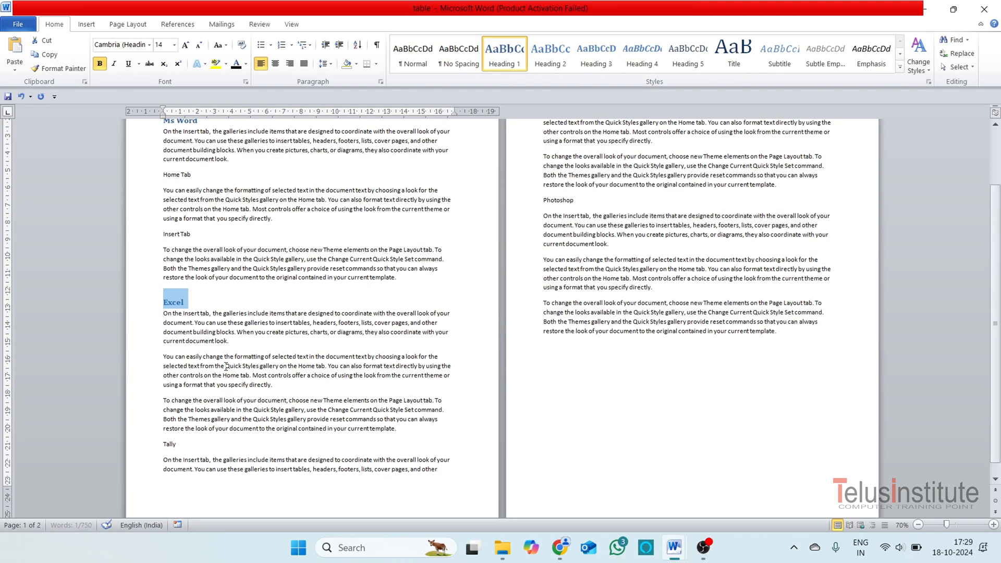
left_click_drag(184, 445, 163, 445)
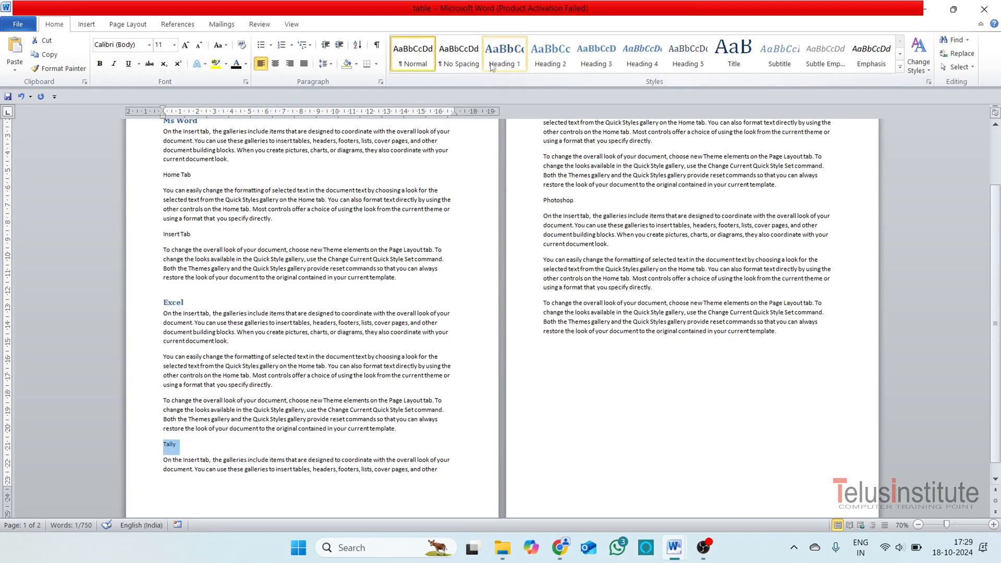
left_click(505, 52)
scroll(547, 141, "up", 2)
scroll(564, 153, "up", 2)
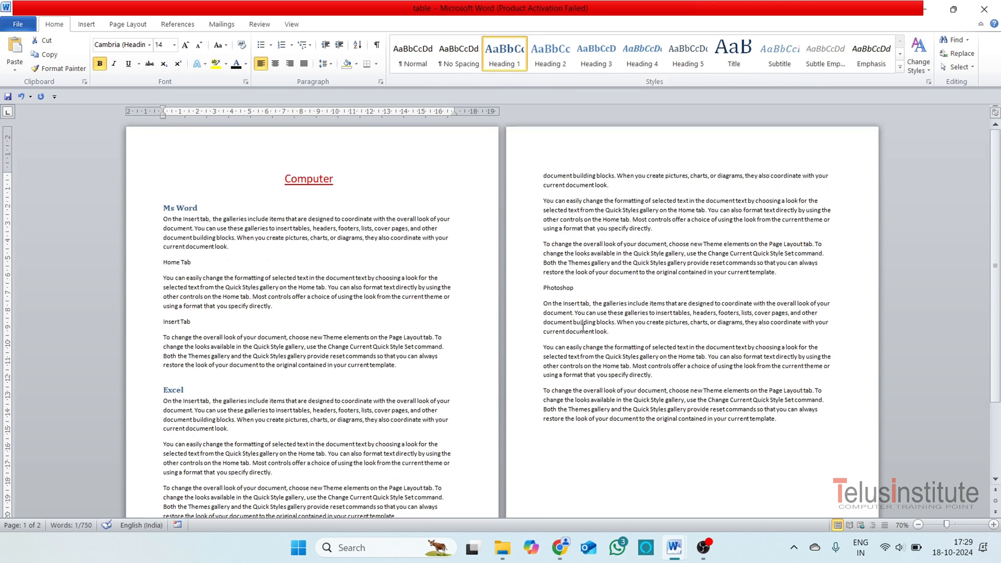
left_click_drag(579, 288, 542, 289)
left_click(504, 55)
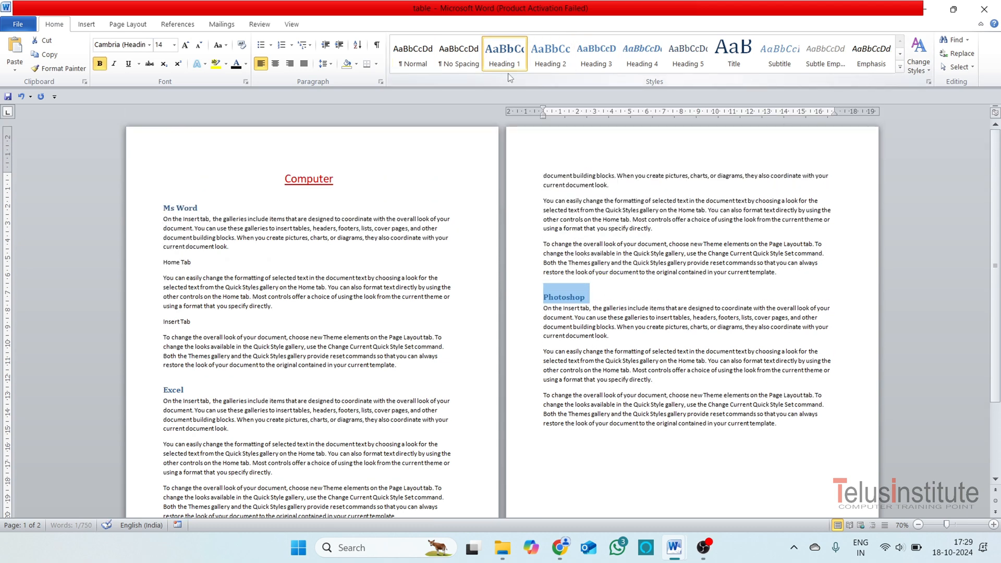
left_click(219, 205)
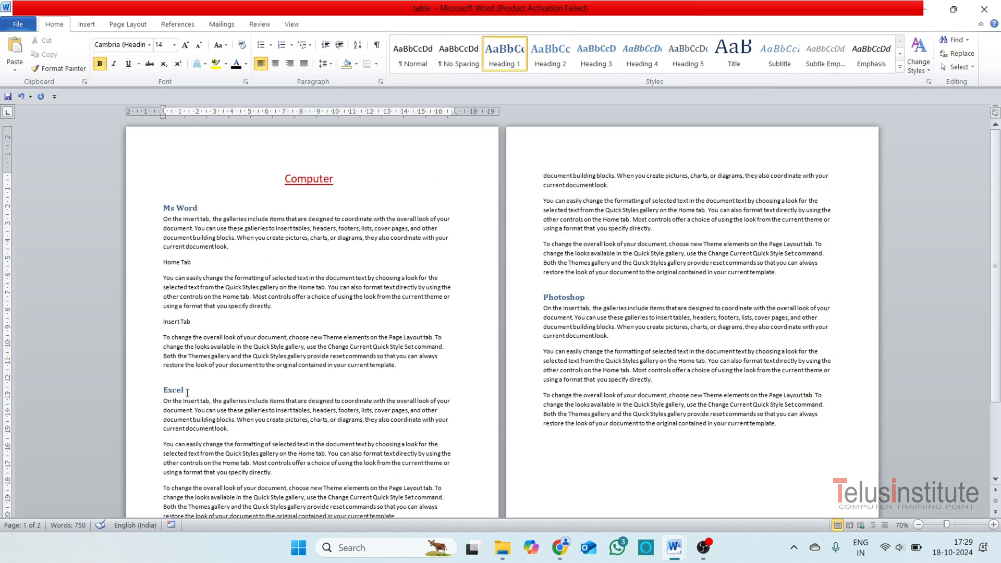
scroll(193, 391, "down", 2)
left_click(181, 475)
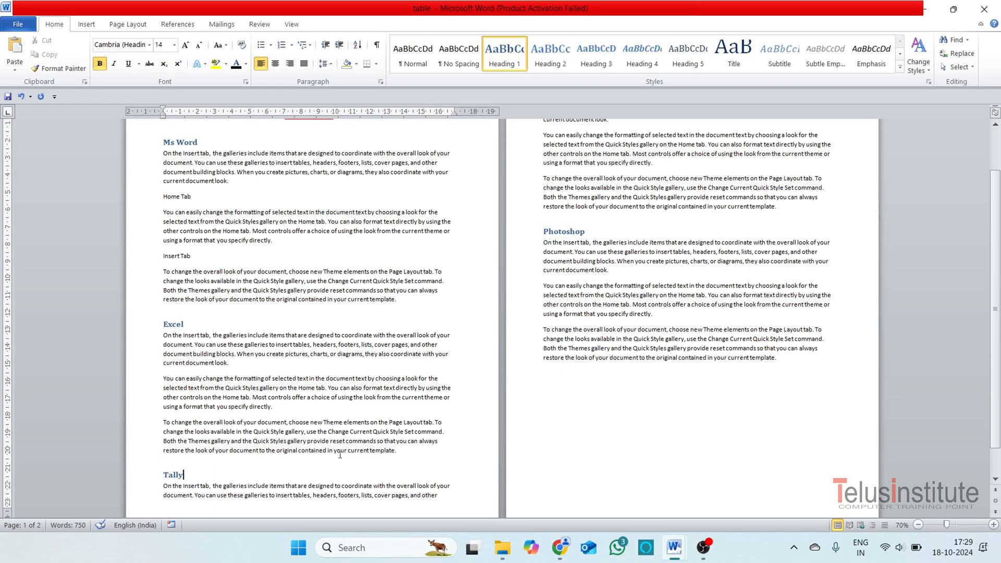
left_click(589, 235)
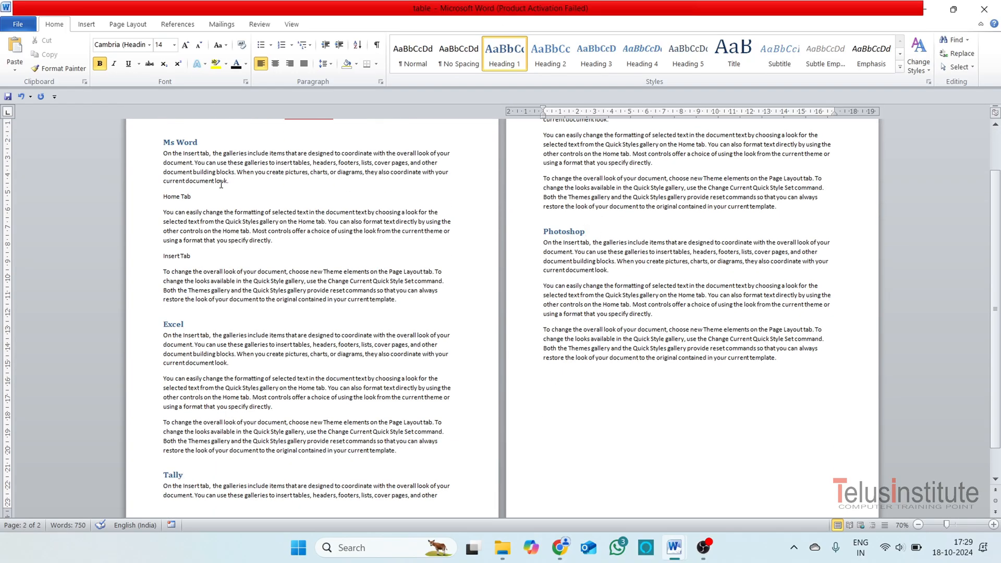
Insert three blank lines above the Ms Word heading, below the Computer title.
scroll(197, 207, "up", 1)
left_click(165, 190)
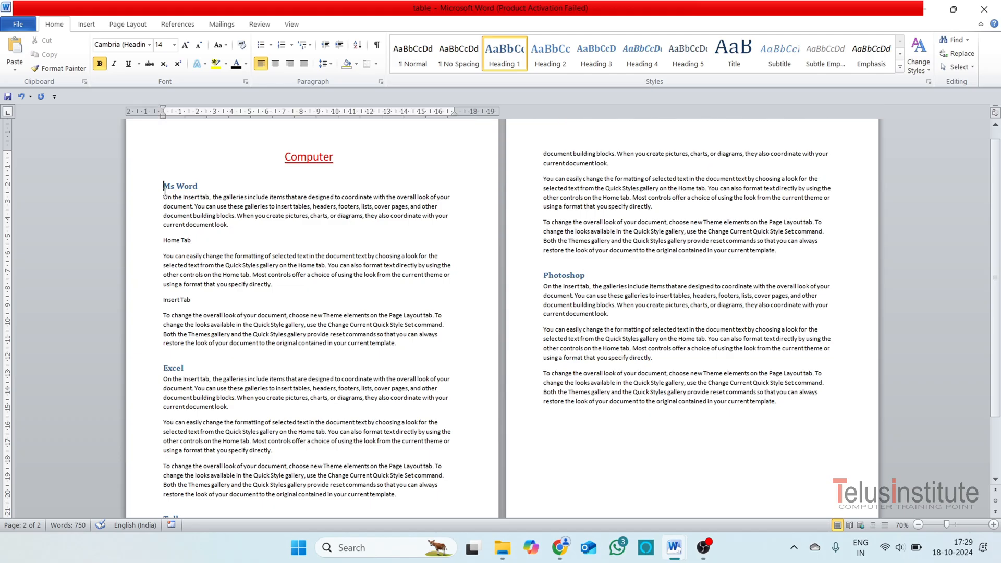
key("Return")
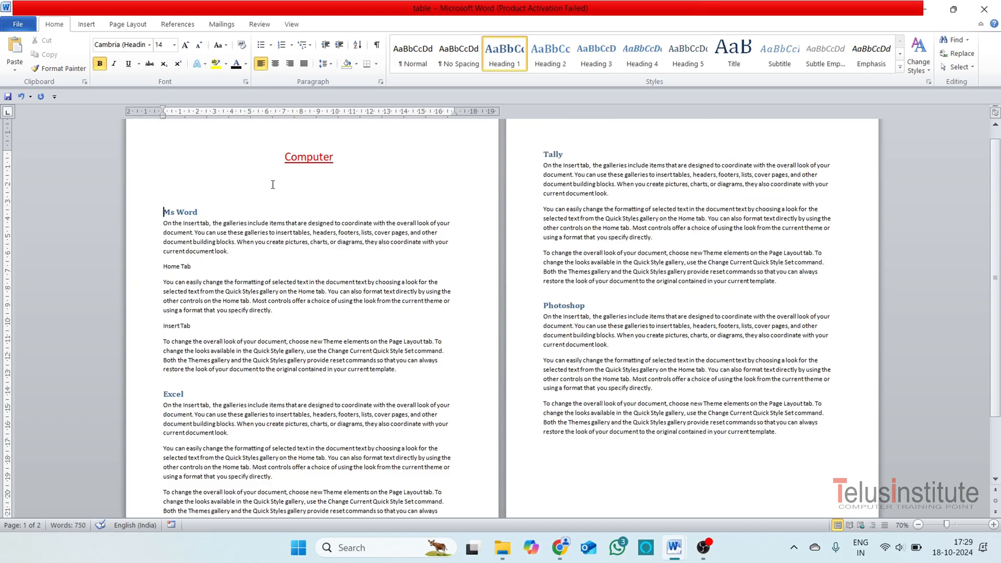
key("Return")
key("Return")
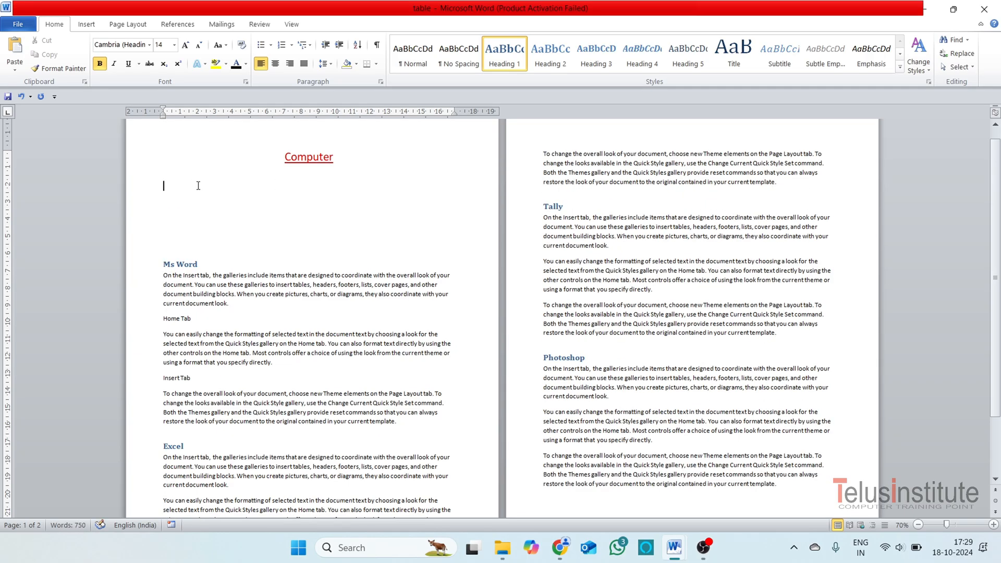
Insert a table of contents above the Ms Word heading using the built-in Automatic Table 1 design.
left_click(178, 24)
left_click(11, 73)
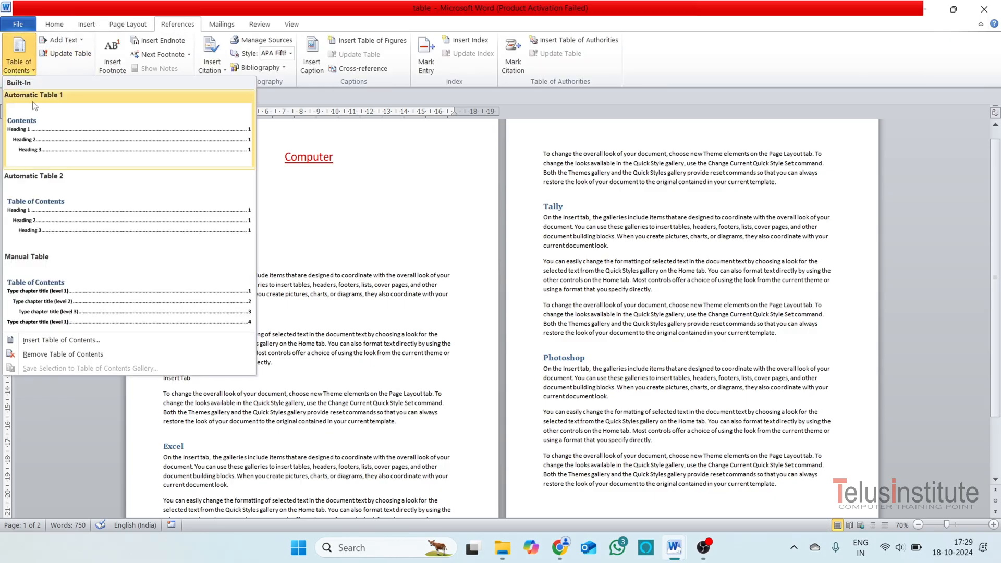
left_click(39, 139)
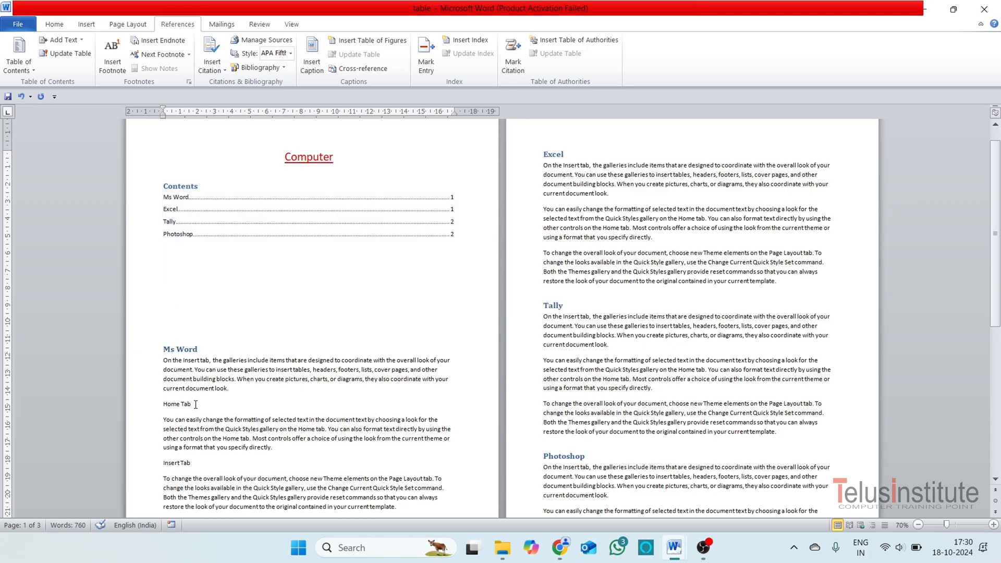
Mark the Home Tab line as Level 1 and the Insert Tab line as Level 2 text for the table of contents.
left_click_drag(196, 405, 162, 405)
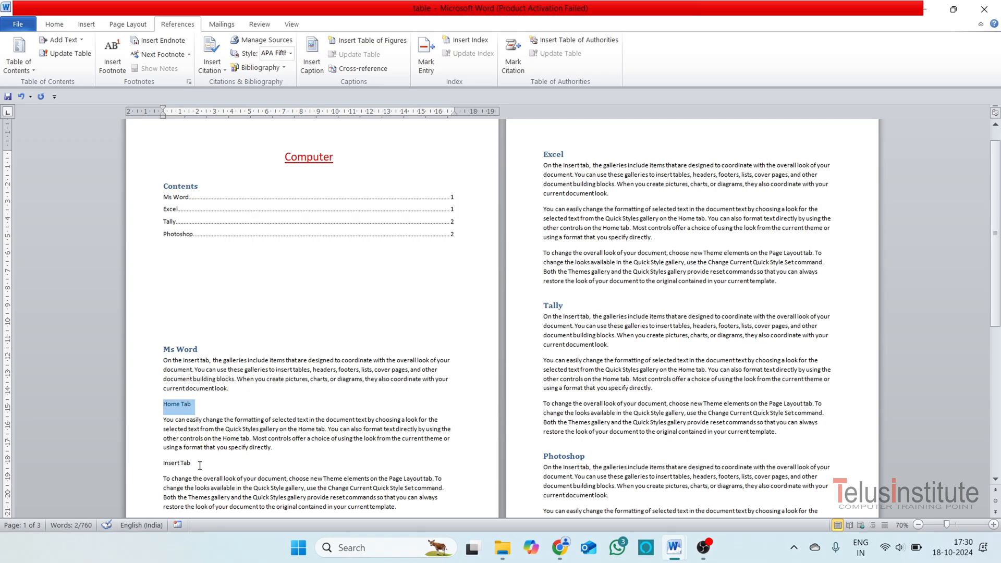
left_click(81, 41)
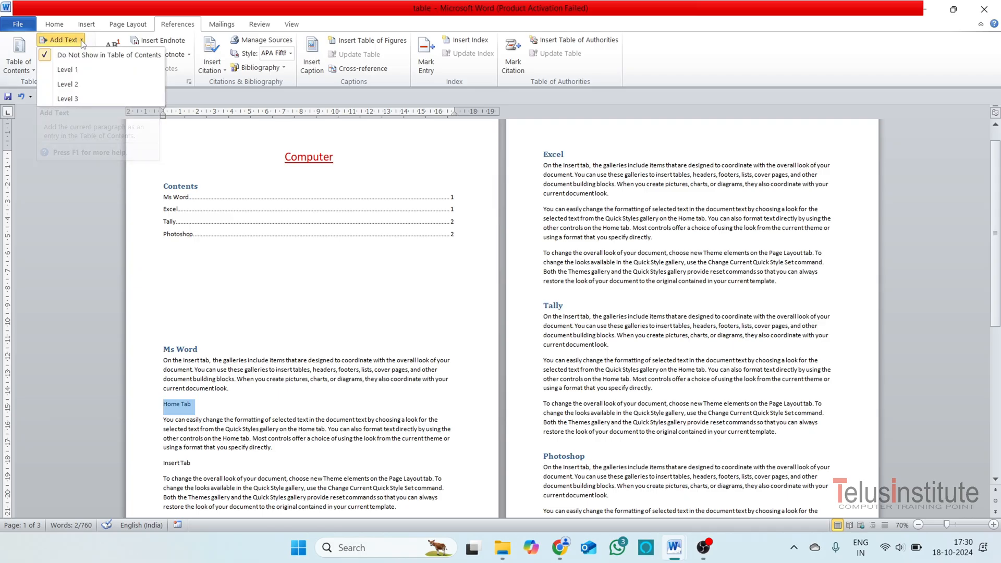
left_click(80, 72)
left_click_drag(196, 467, 163, 468)
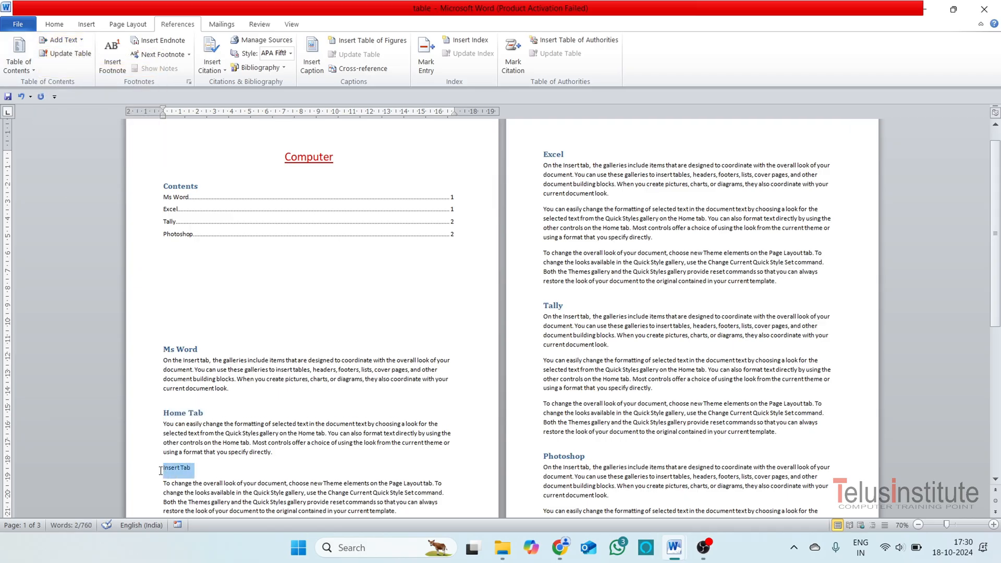
left_click(65, 40)
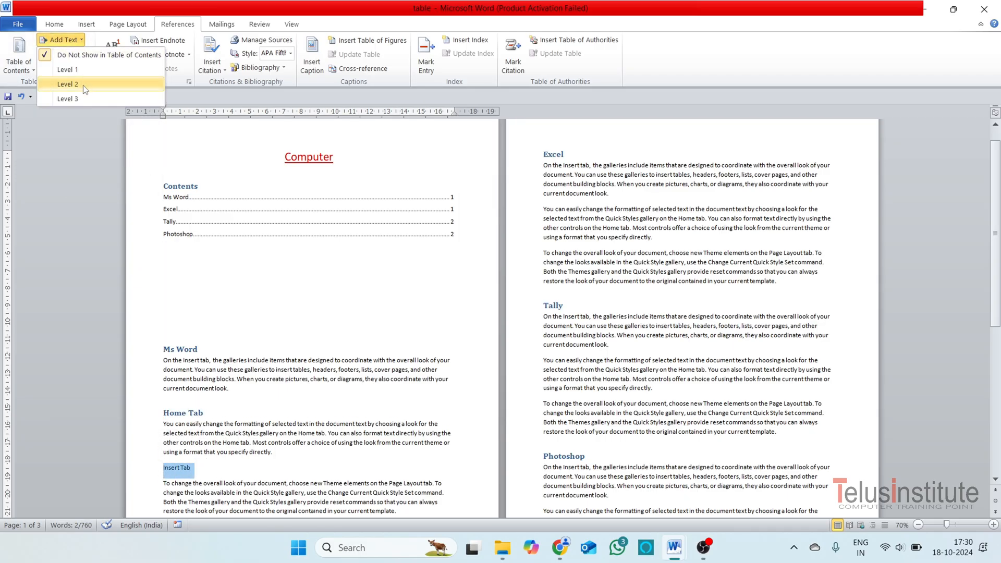
left_click(67, 84)
Update the entire table of contents, including its entries as well as the page numbers.
scroll(316, 436, "down", 1)
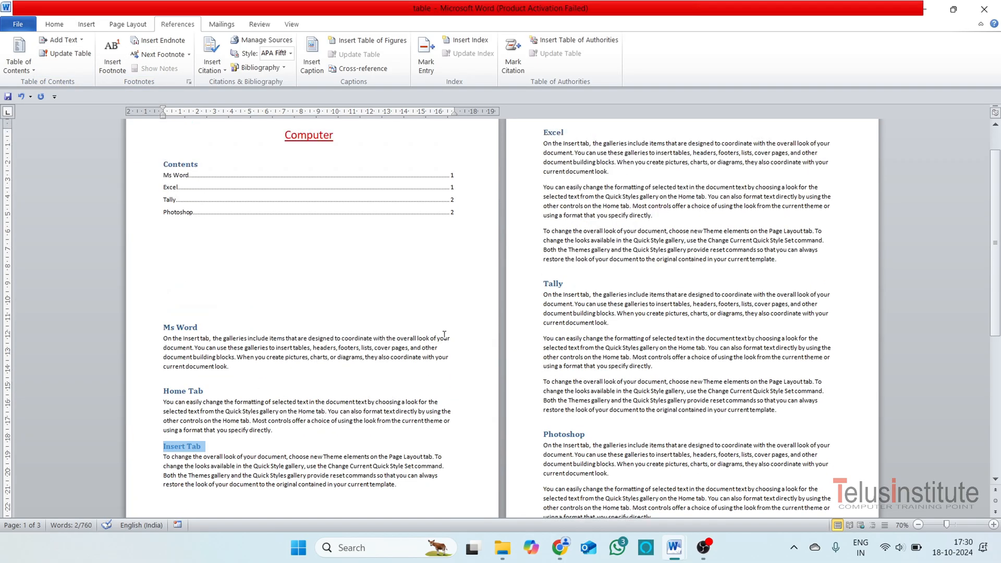
left_click(244, 203)
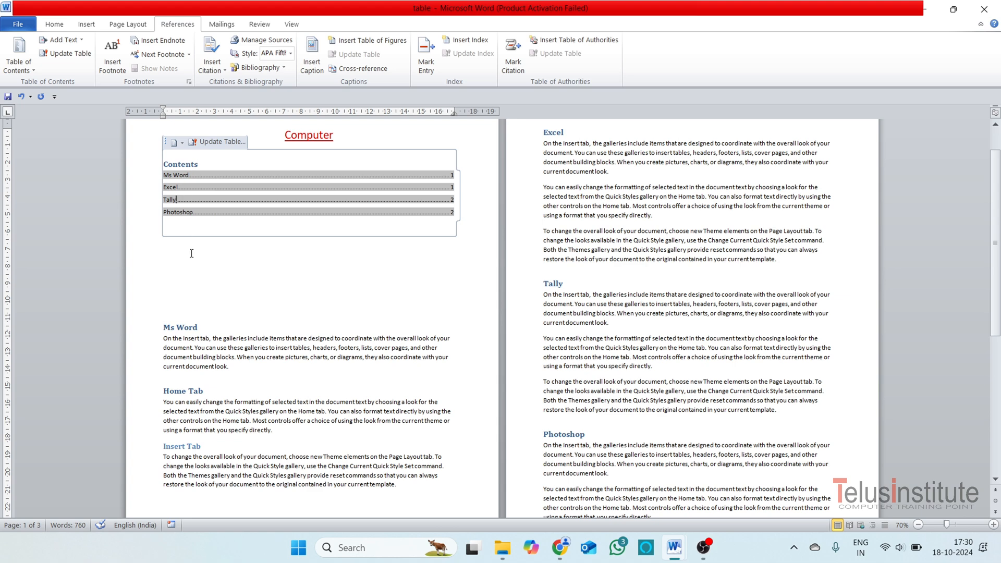
left_click(274, 279)
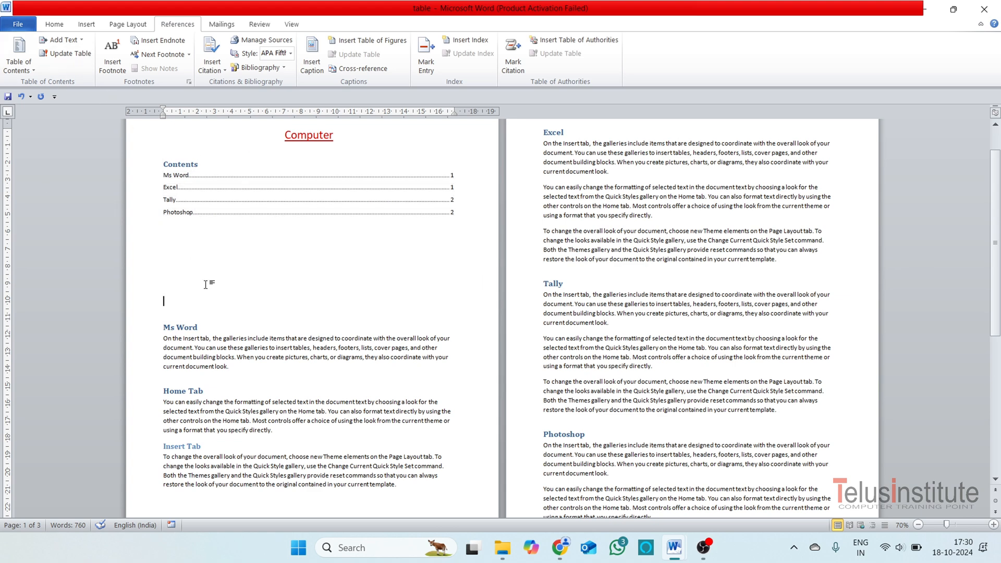
left_click(219, 203)
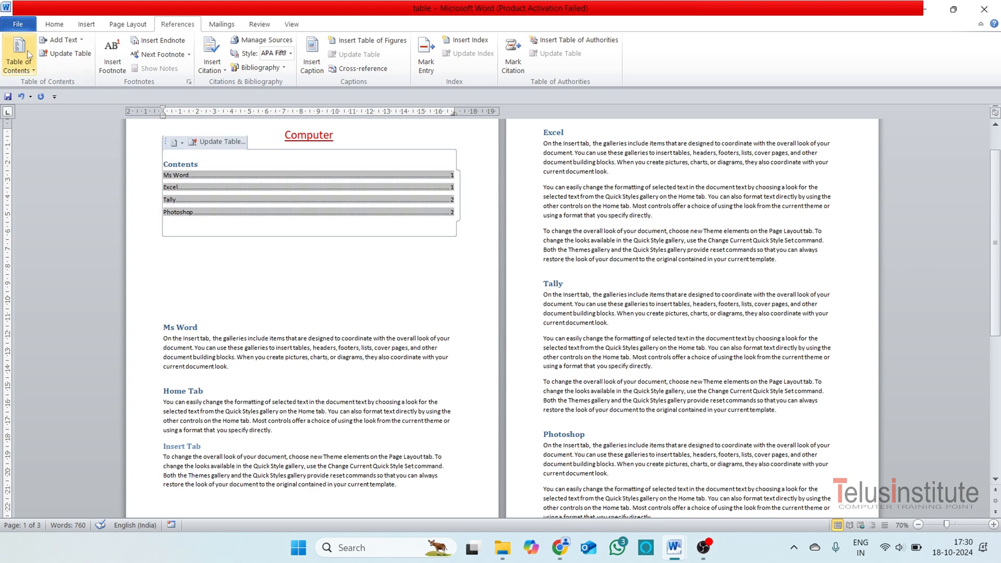
left_click(70, 54)
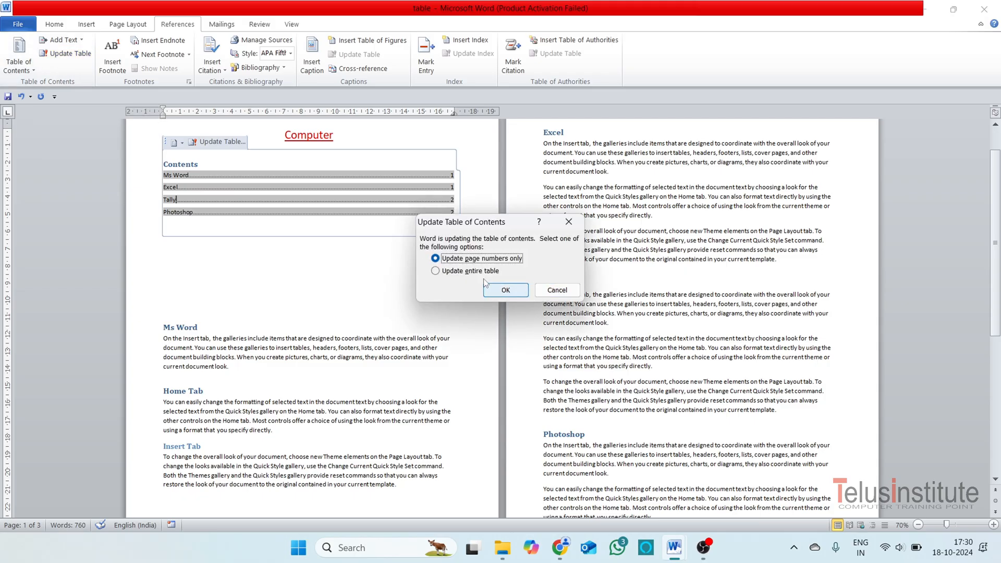
left_click(460, 273)
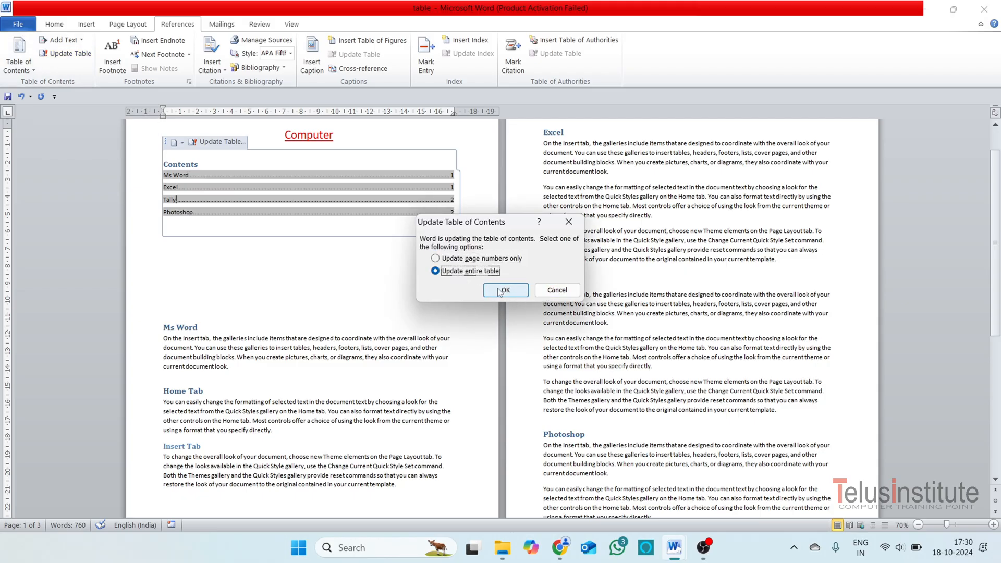
left_click(506, 290)
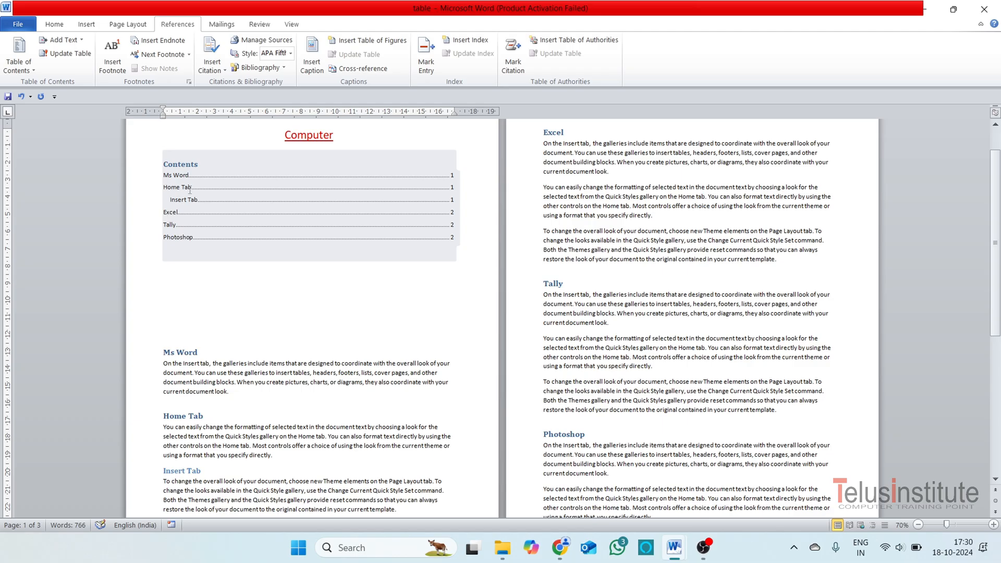
left_click(178, 274)
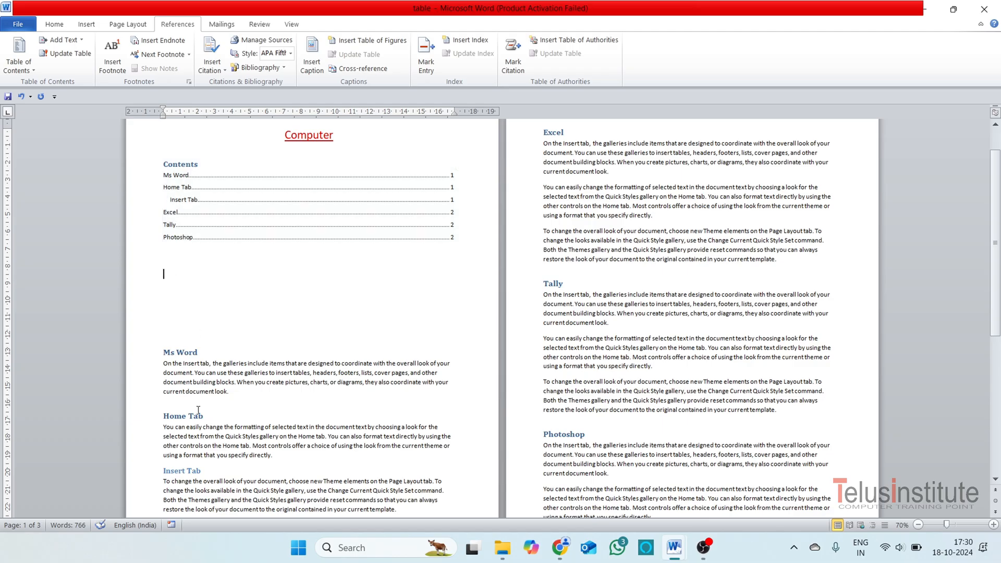
scroll(179, 307, "up", 2)
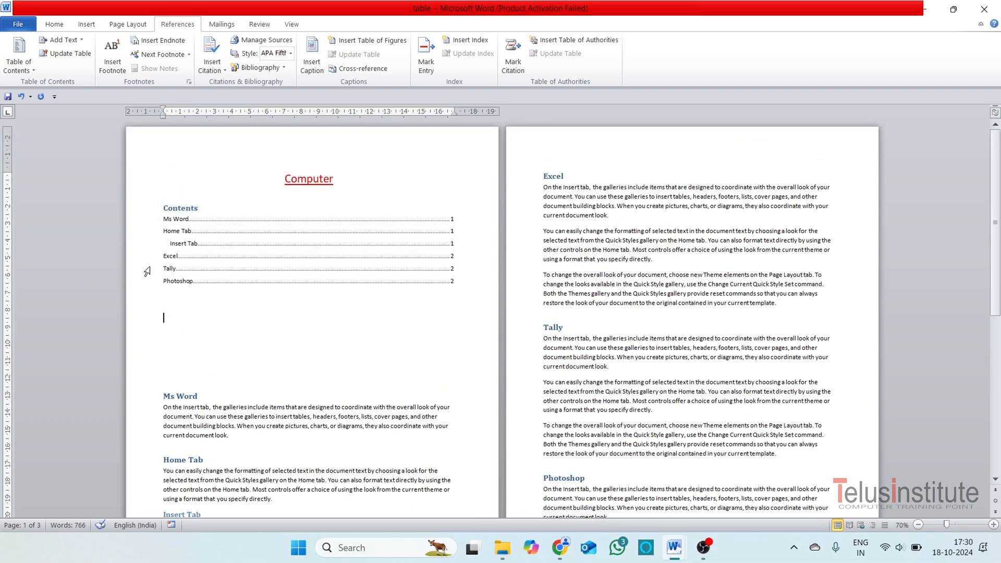
scroll(248, 349, "down", 2)
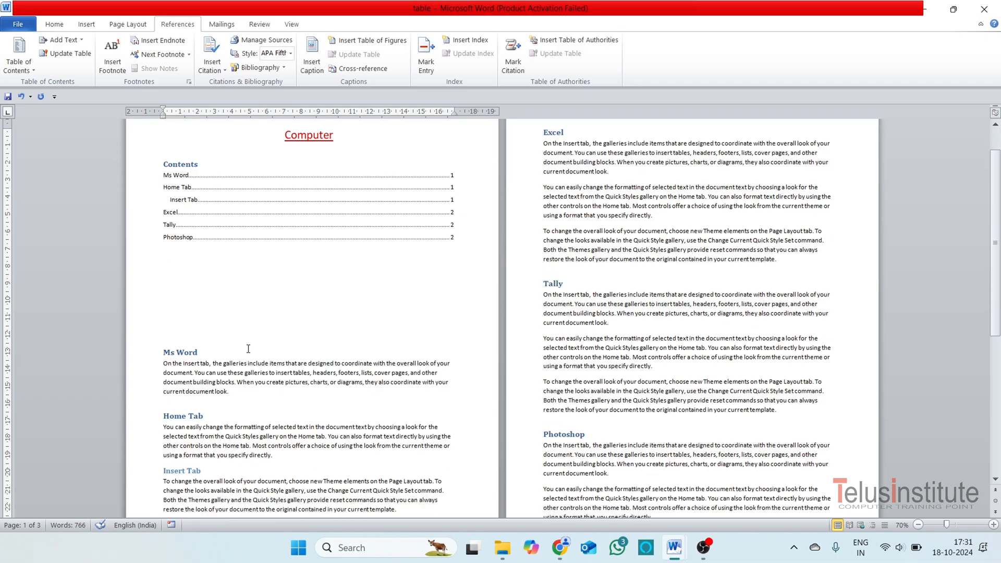
Add a line reading "Dabit Note" below the first paragraph of the Tally section.
scroll(245, 307, "down", 2)
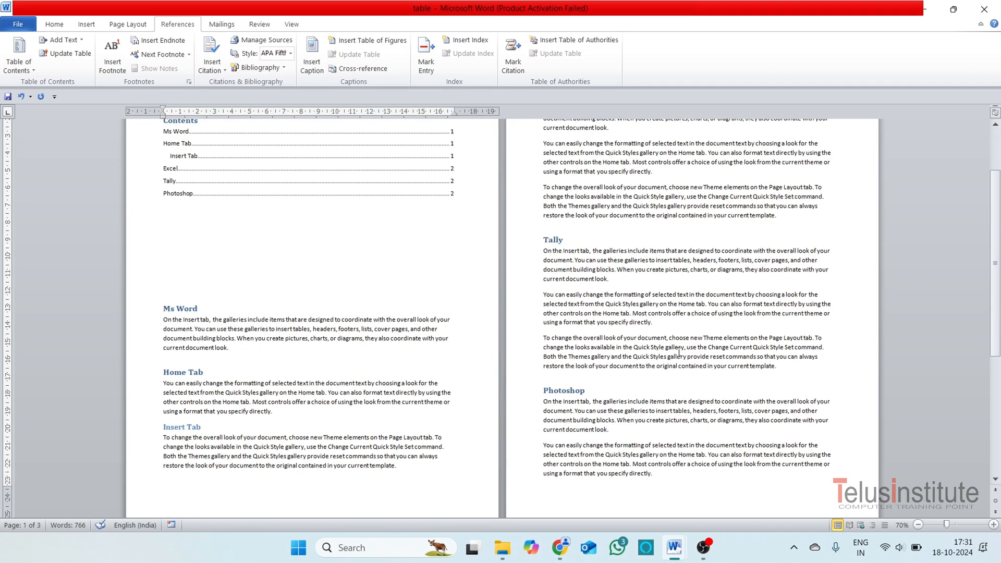
scroll(509, 325, "up", 1)
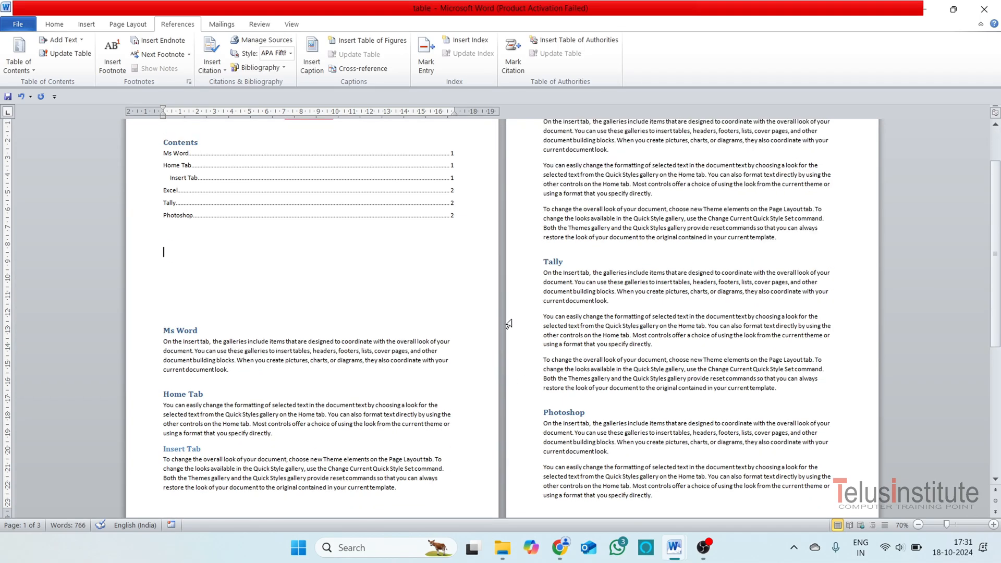
left_click(625, 302)
key("Return")
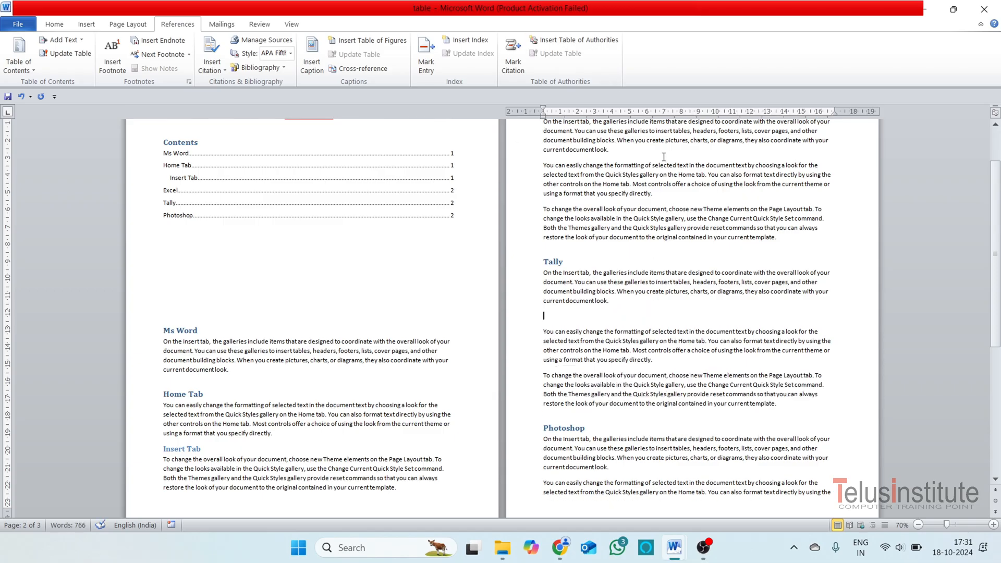
type("DEbi")
key("BackSpace")
key("BackSpace")
key("BackSpace")
type("ab")
Add a line reading "Credit Note" below the second paragraph of the Tally section.
key("Return")
type("C")
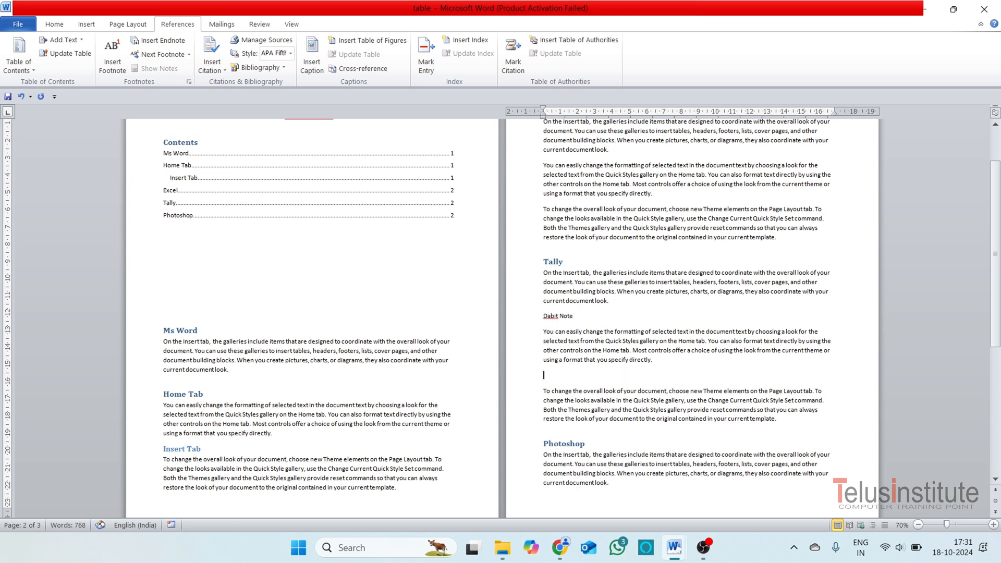
type("redit No")
Correct the spelling of "Dabit Note" to "Debit Note" in the Tally section.
triple_click(567, 317)
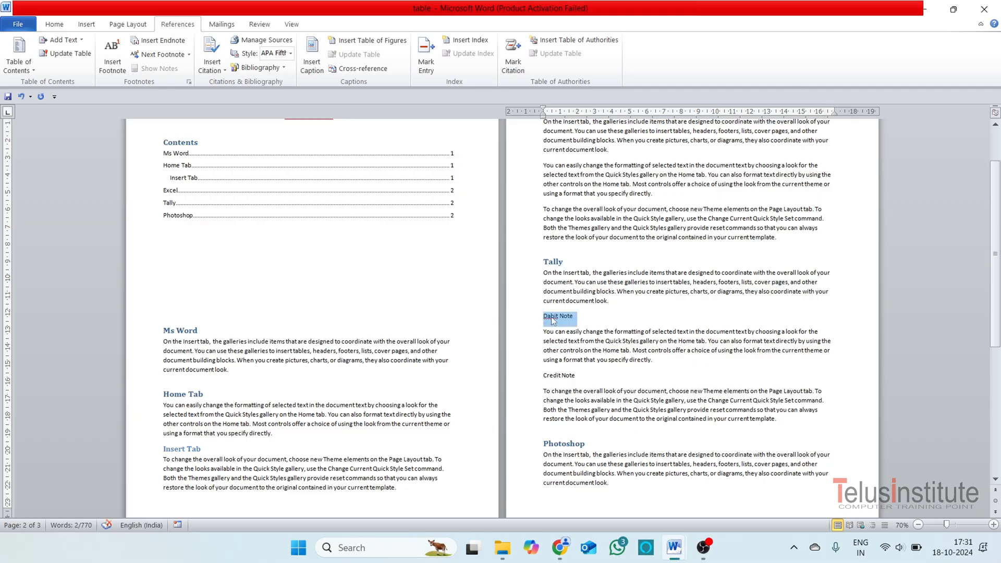
left_click(553, 308)
key("BackSpace")
type("e")
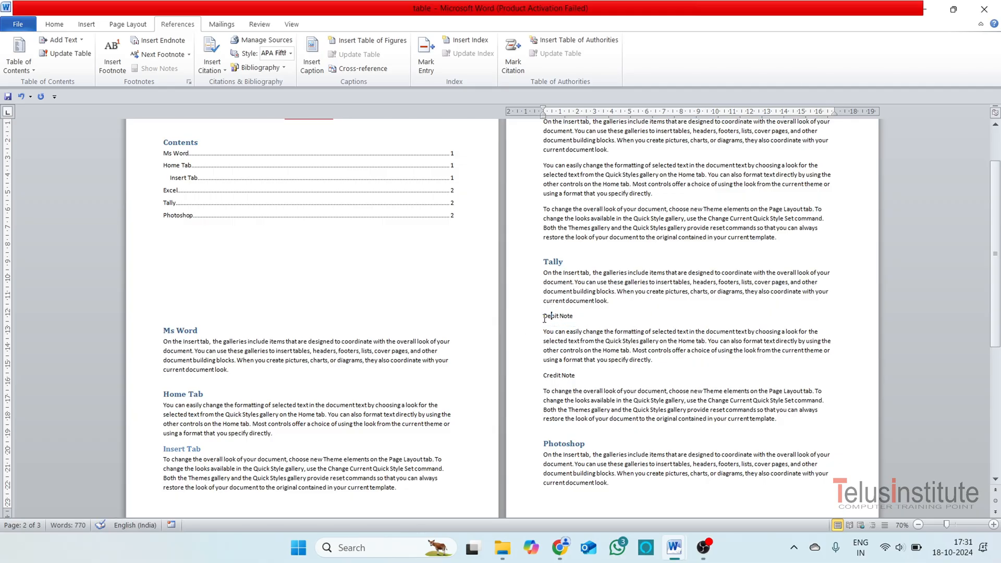
Mark the Debit Note line as Level 1 and the Credit Note line as Level 2 text for the table of contents.
left_click_drag(588, 323, 551, 320)
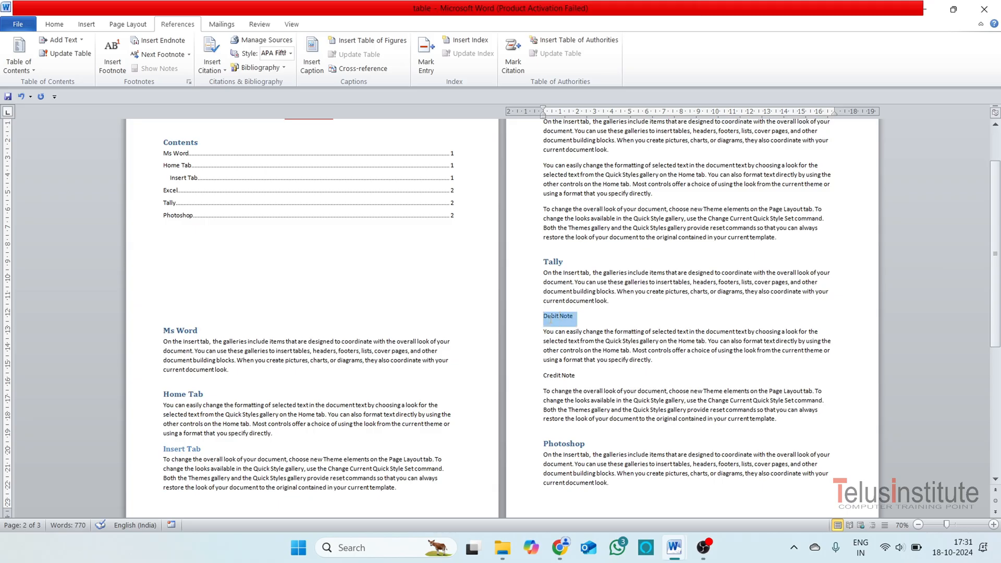
left_click(61, 39)
left_click(78, 71)
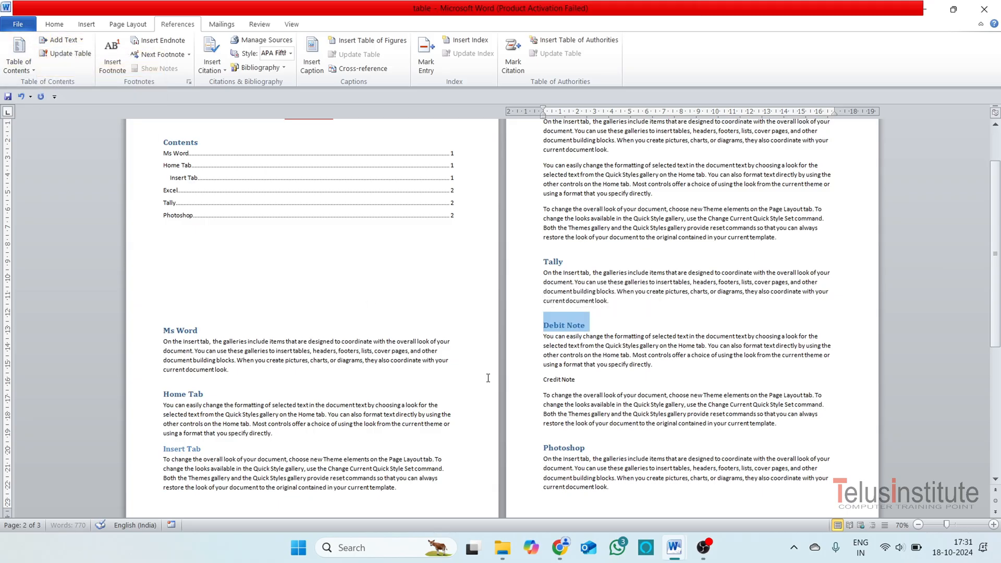
left_click_drag(578, 381, 544, 381)
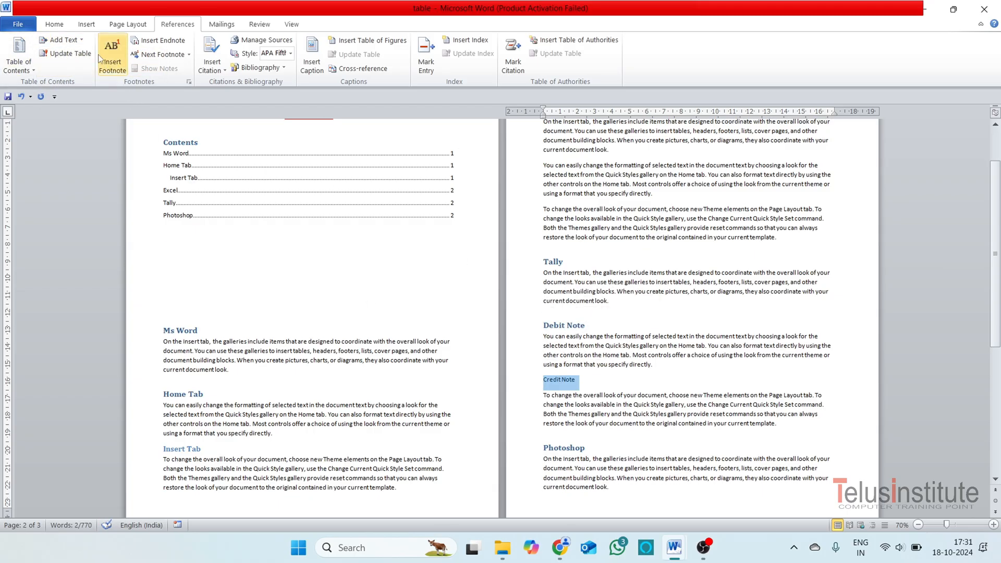
left_click(61, 40)
left_click(81, 82)
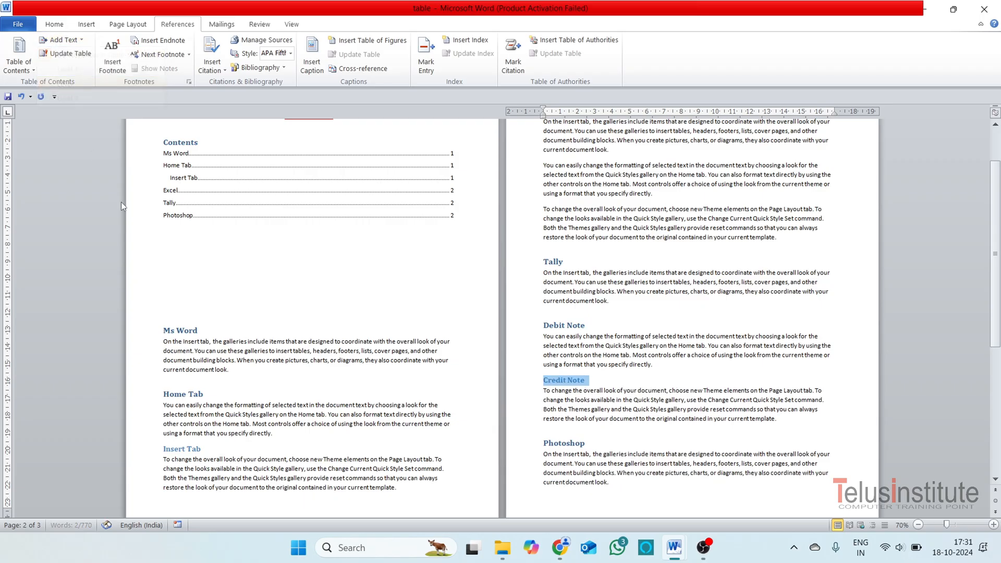
Update the entire table of contents to include the new Tally section headings.
left_click(296, 208)
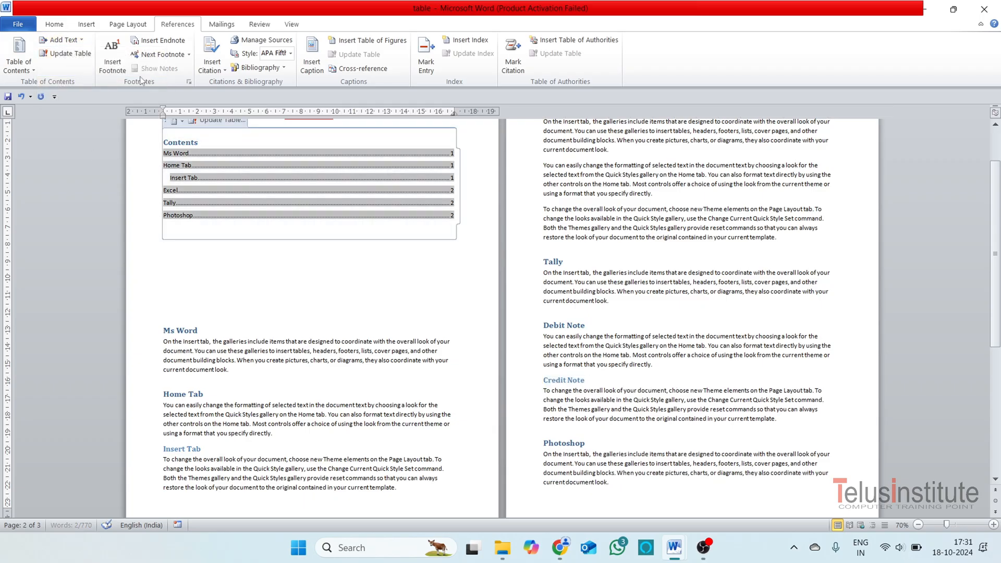
left_click(64, 56)
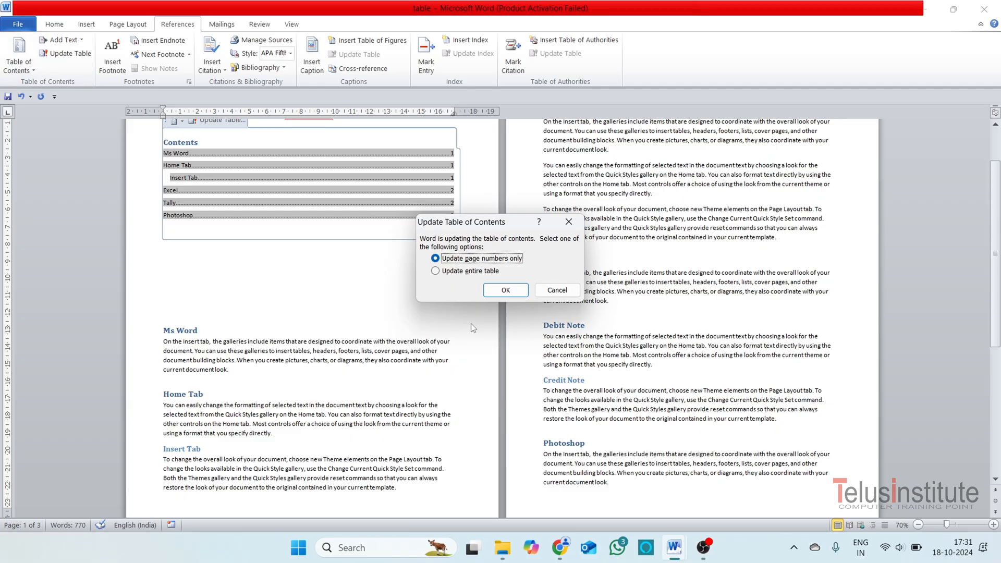
left_click(469, 271)
left_click(506, 290)
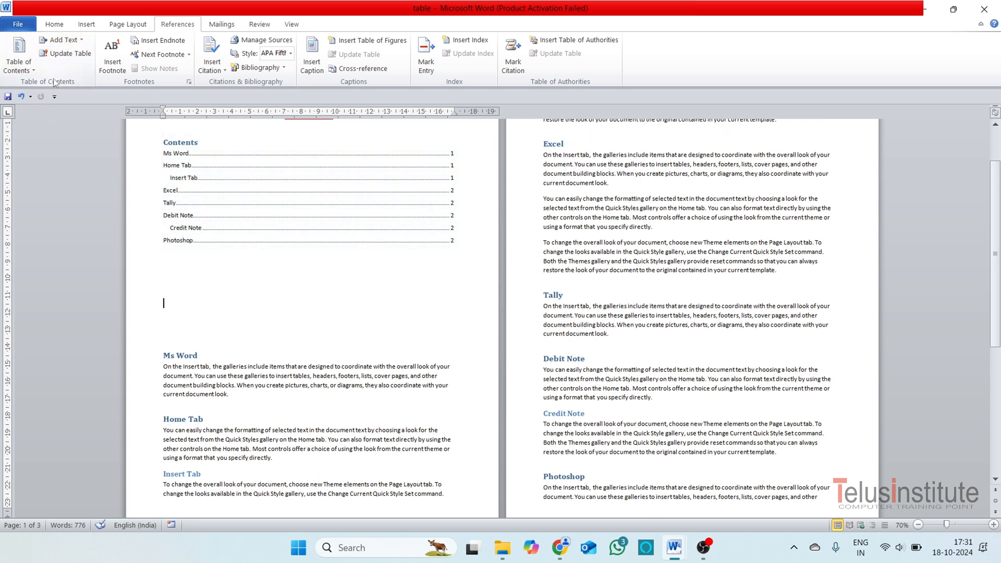
scroll(362, 282, "up", 2)
scroll(362, 284, "up", 1)
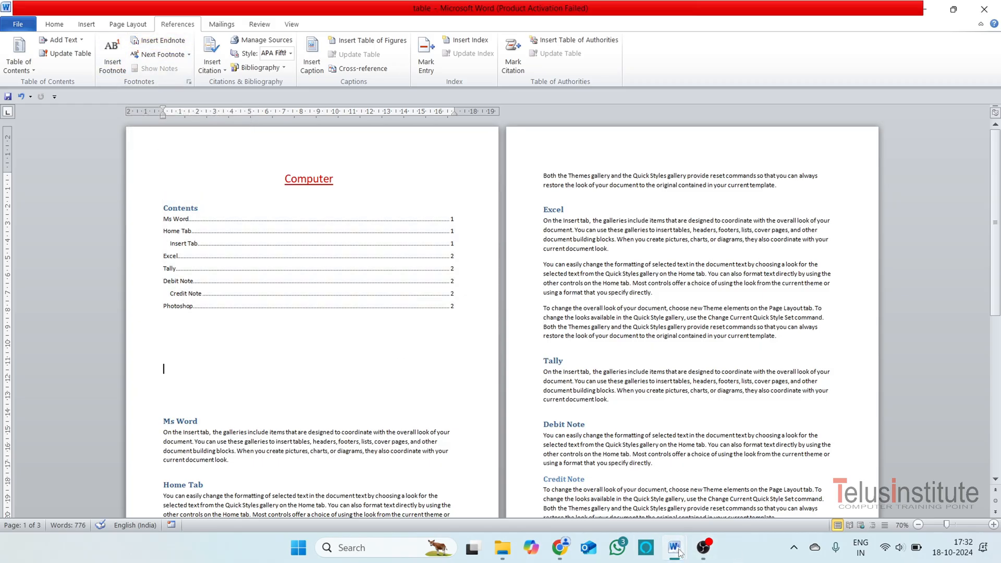
Switch to Document1 and enter the sample-text formula =rand() below the References Tab title.
mouse_move(674, 547)
left_click(751, 510)
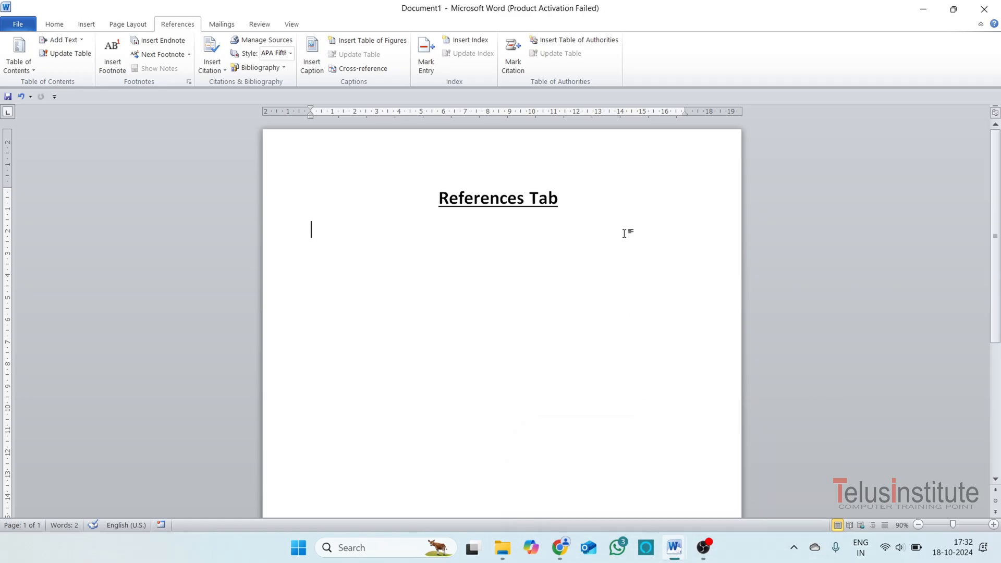
triple_click(466, 201)
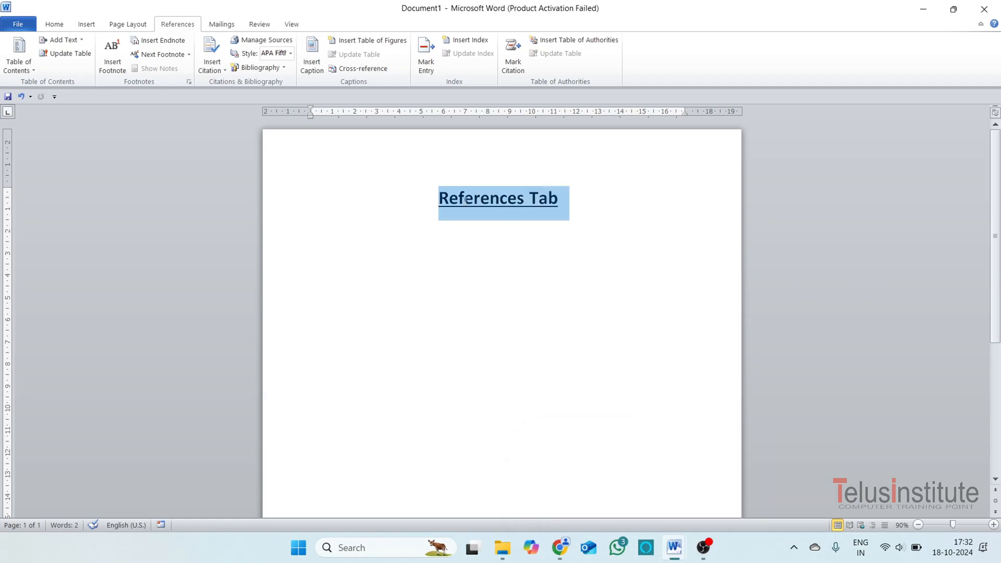
left_click(440, 228)
type("=ra")
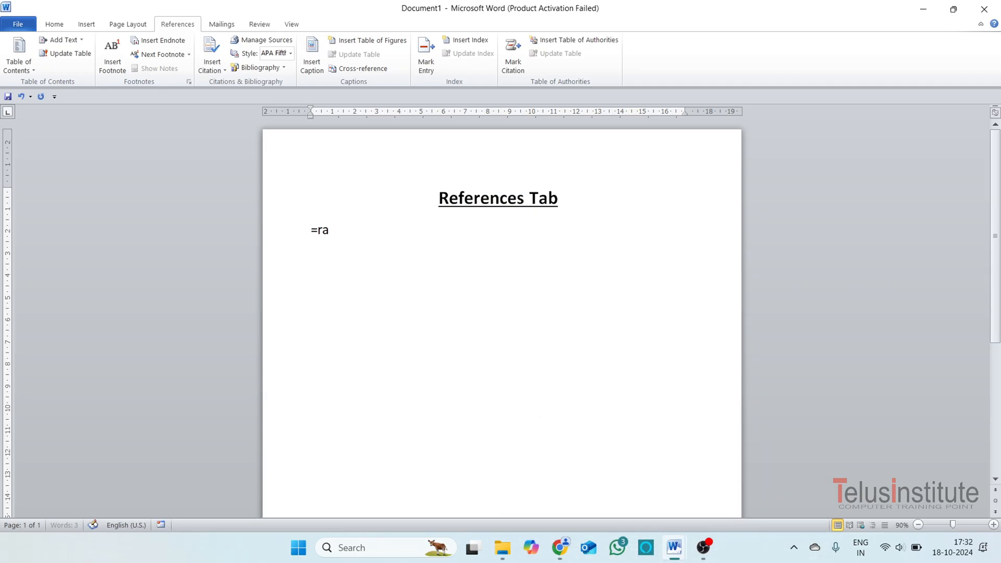
type("nd()")
key("Return")
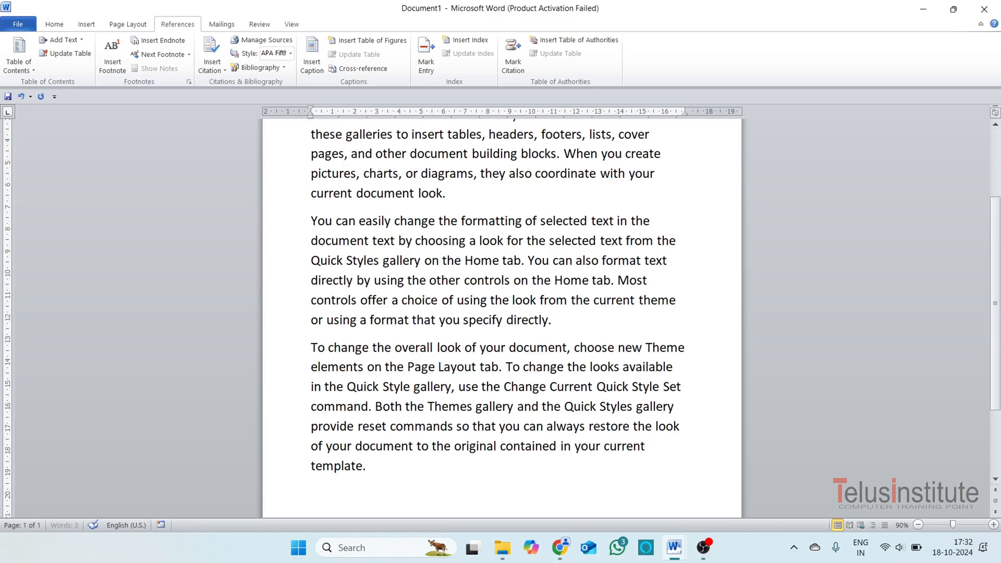
left_click_drag(387, 487, 271, 247)
key("ctrl+z")
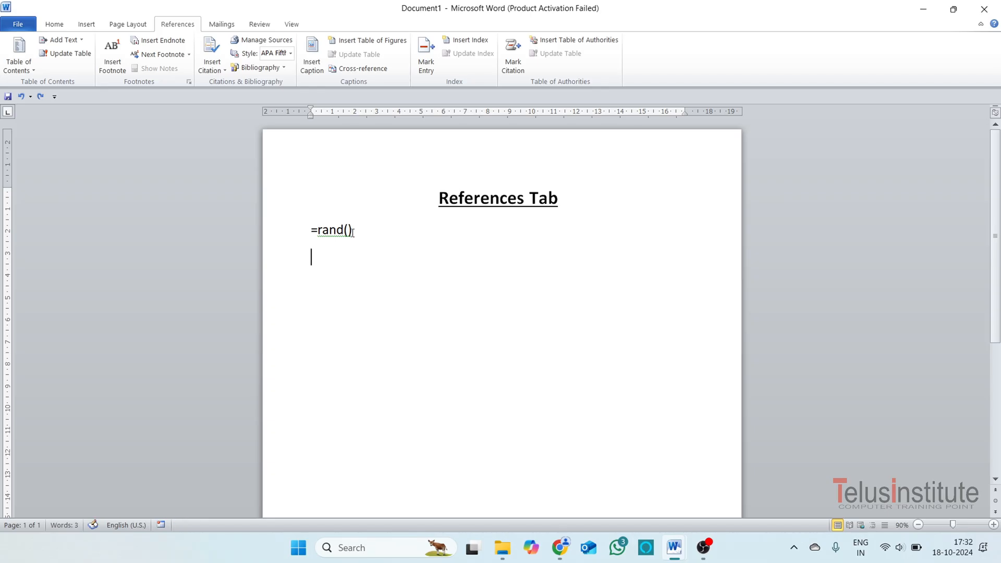
Change the sample-text formula to =rand(50) and reduce its font size to 14.
key("Left")
type("50")
left_click_drag(386, 232, 264, 207)
left_click(54, 24)
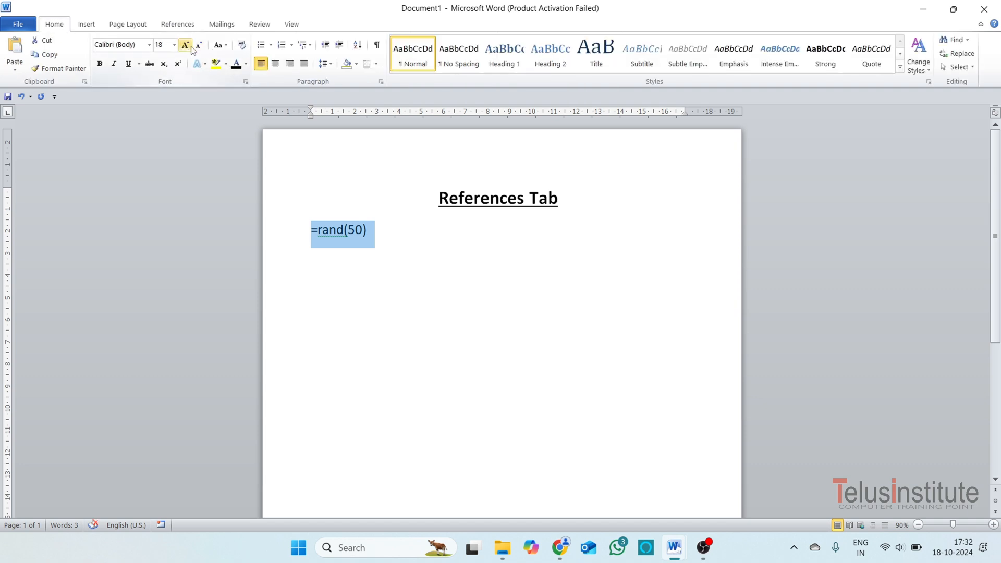
left_click(199, 45)
left_click(198, 46)
left_click(384, 233)
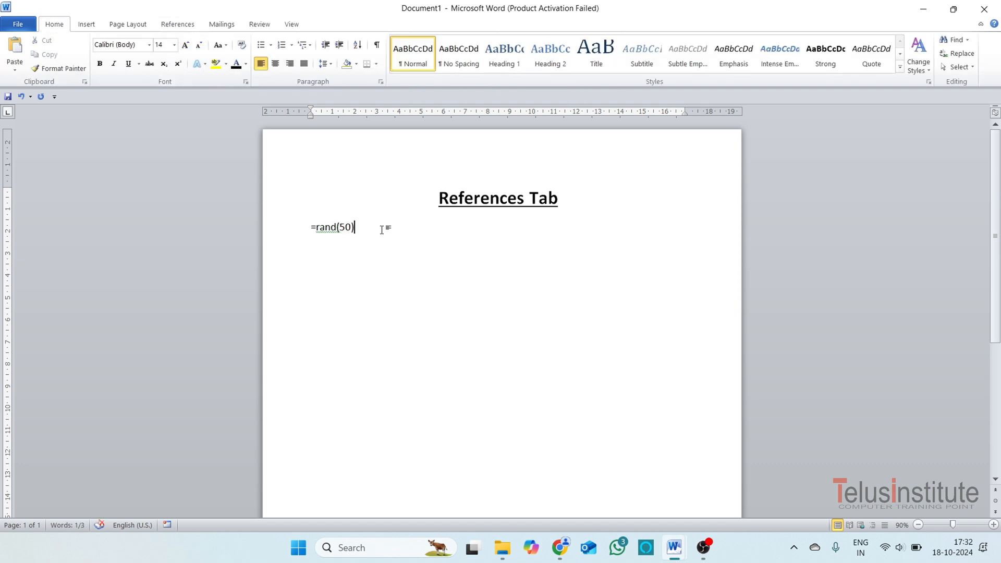
Generate the sample text from the =rand(50) formula and look through the resulting pages.
key("Return")
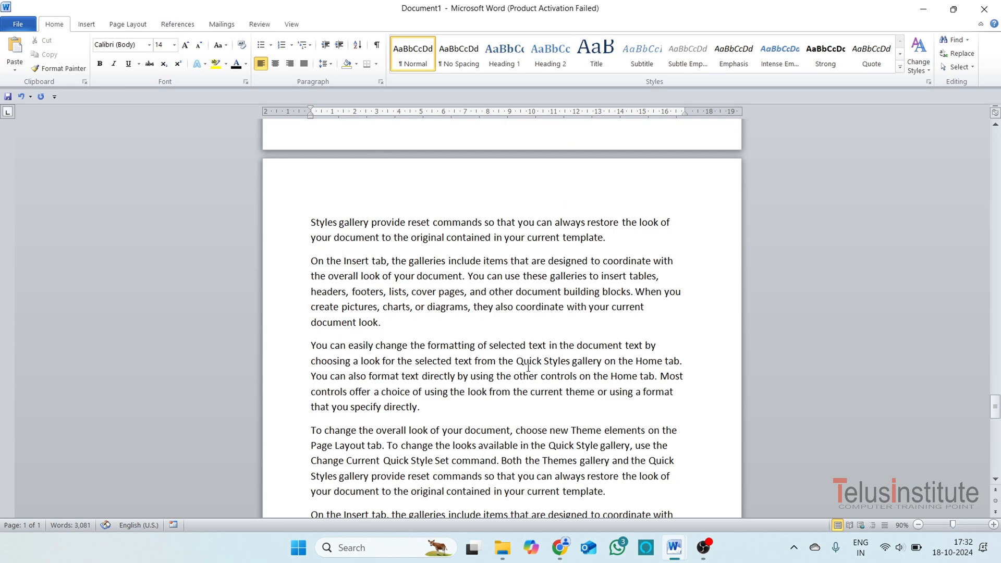
scroll(514, 317, "up", 20)
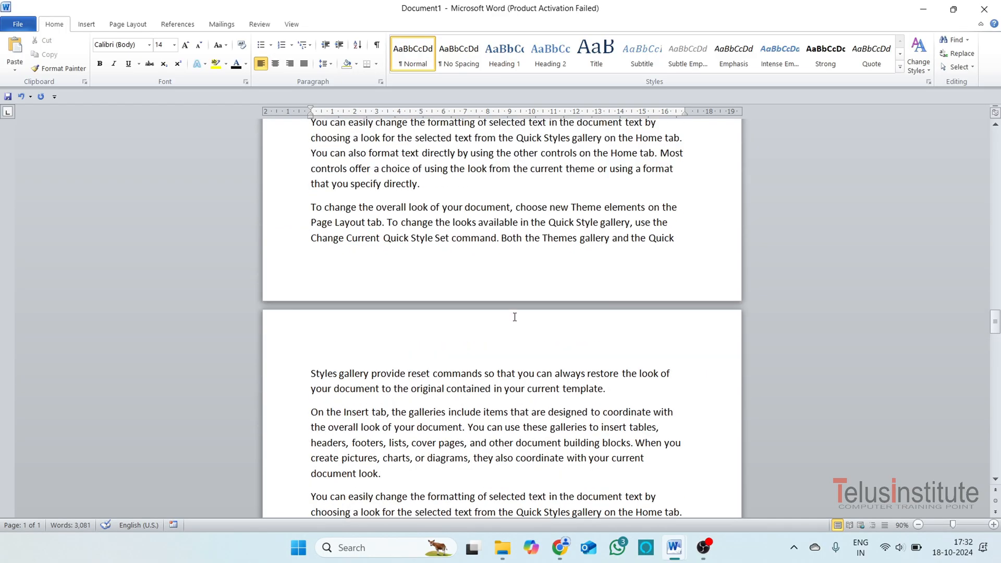
scroll(509, 302, "up", 20)
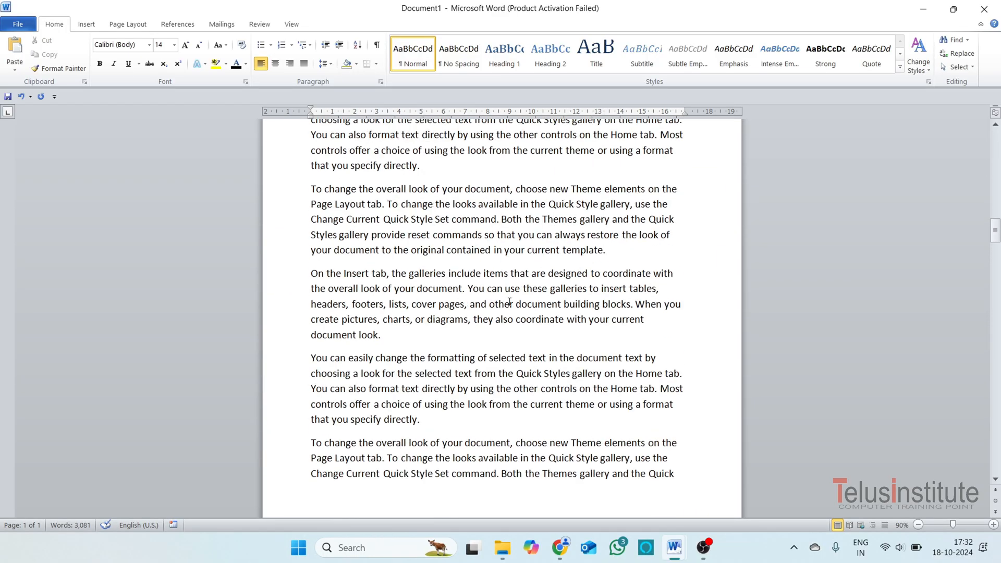
scroll(510, 302, "up", 5)
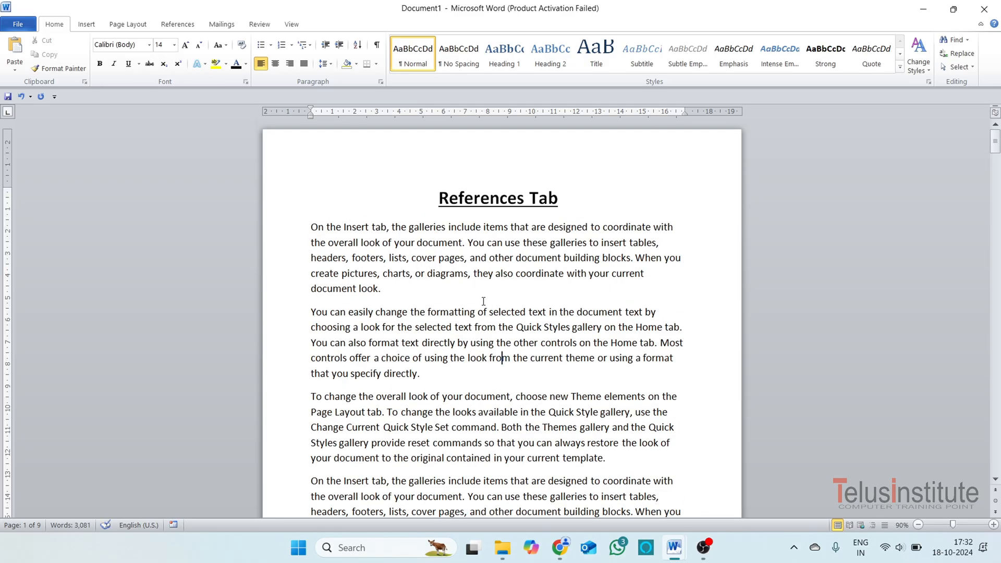
scroll(484, 301, "down", 5)
scroll(691, 472, "down", 3)
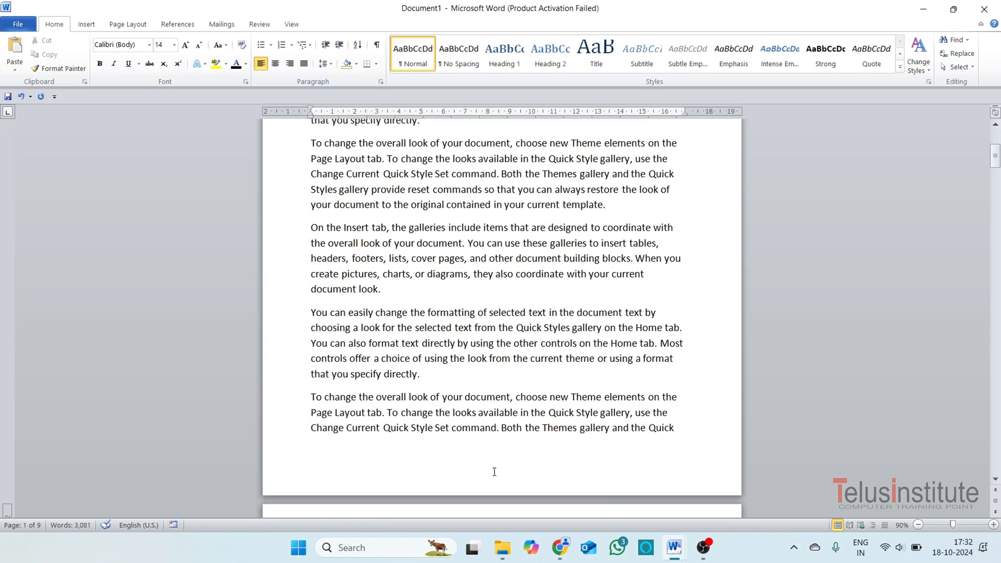
scroll(483, 458, "up", 8)
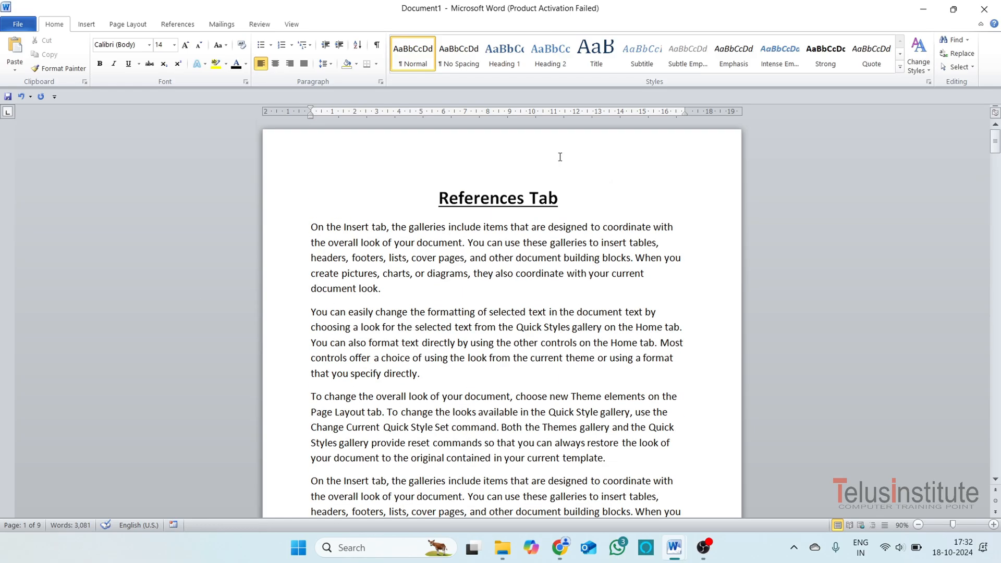
Insert a footnote reading "pto" after the word "Insert" in the first paragraph of page 1.
left_click(178, 24)
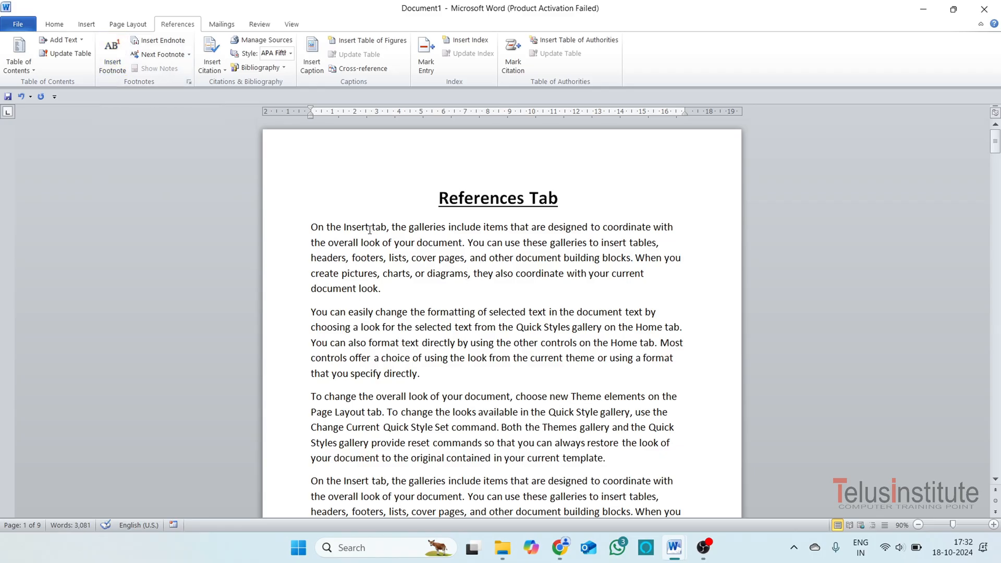
left_click(369, 230)
left_click(113, 70)
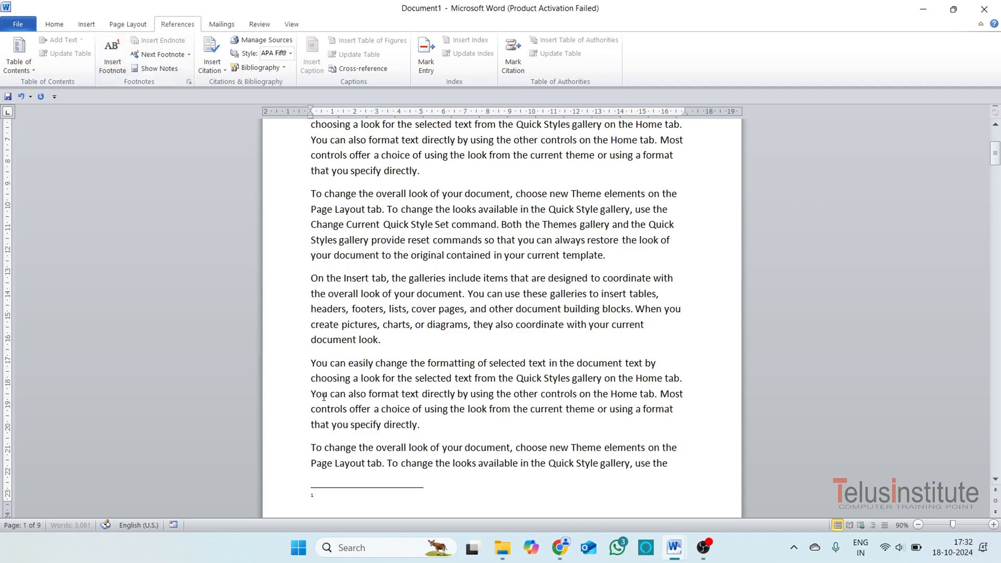
type("pto")
Insert a footnote reading "pto" inside the word "offer" in a paragraph on page 2.
scroll(386, 485, "down", 6)
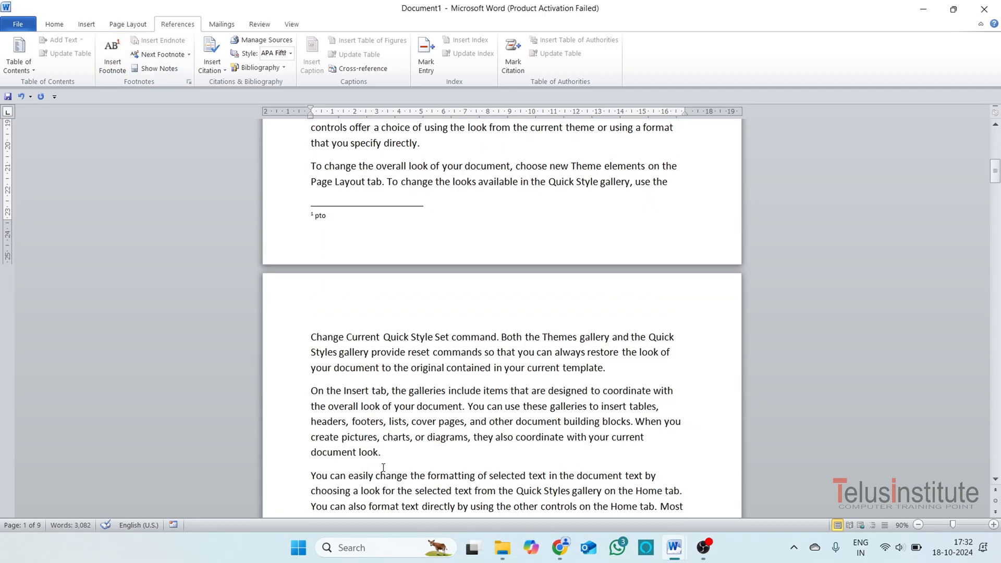
scroll(383, 468, "down", 3)
left_click(368, 381)
left_click(113, 52)
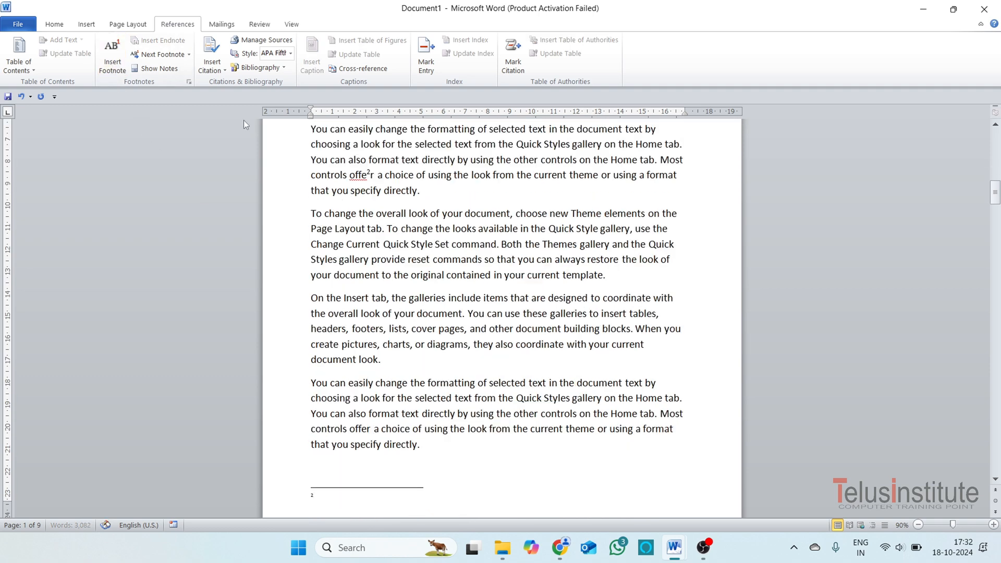
type("pto")
Insert a footnote reading "pt" inside the word "create" in the second paragraph of page 3.
scroll(335, 329, "down", 9)
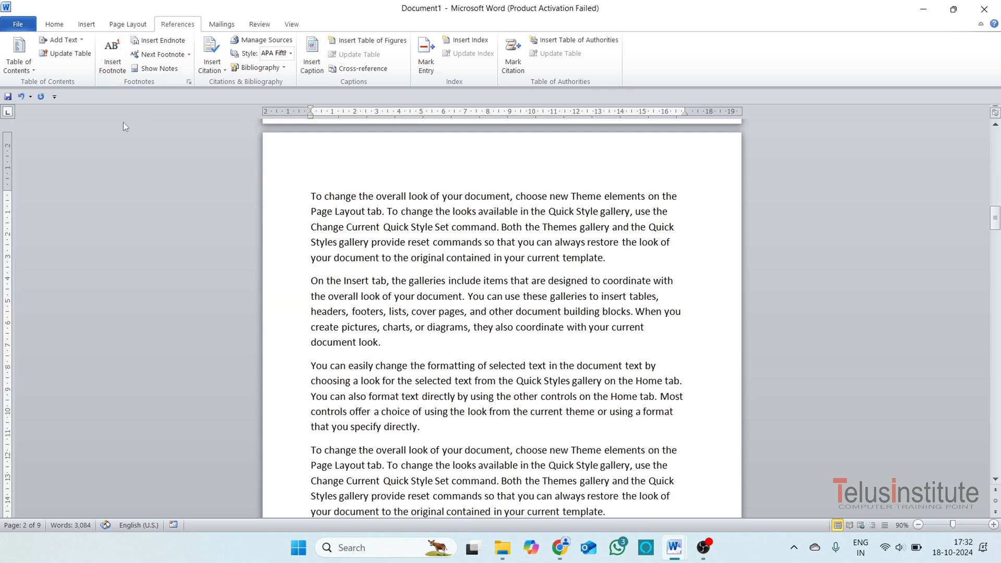
left_click(112, 52)
type("pto")
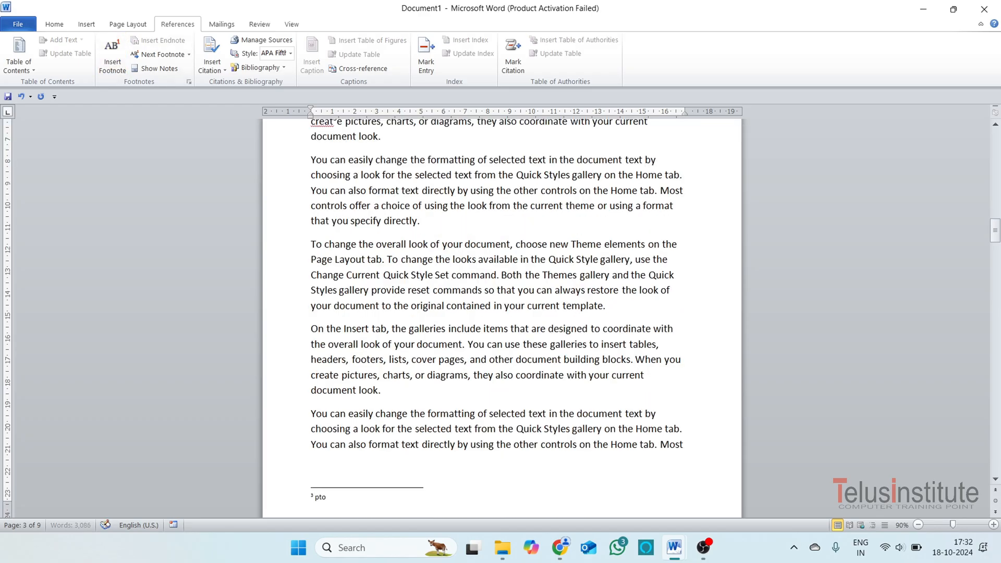
Insert a footnote reading "pho" within the word "controls" that begins page 4.
scroll(375, 387, "down", 8)
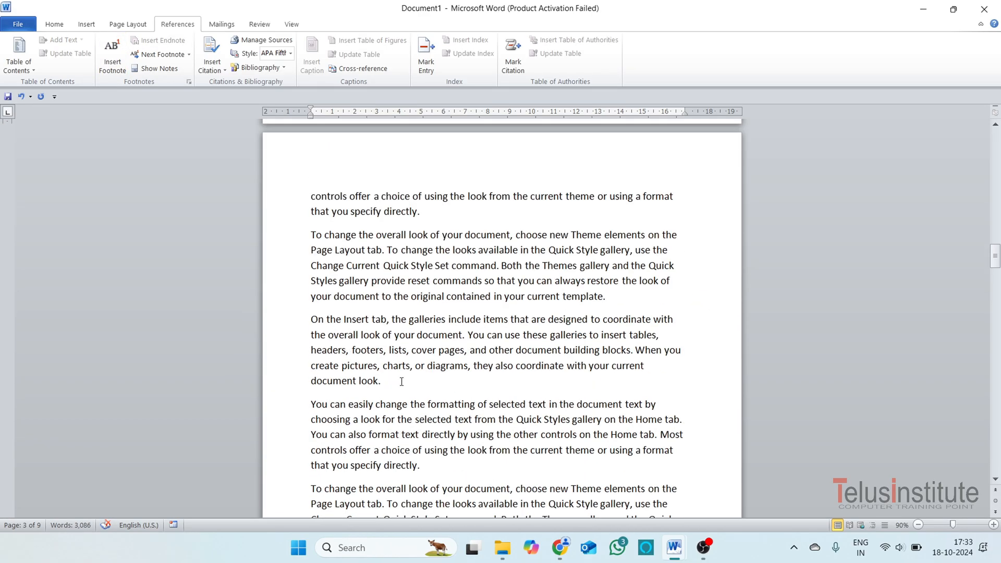
left_click(375, 388)
left_click(312, 196)
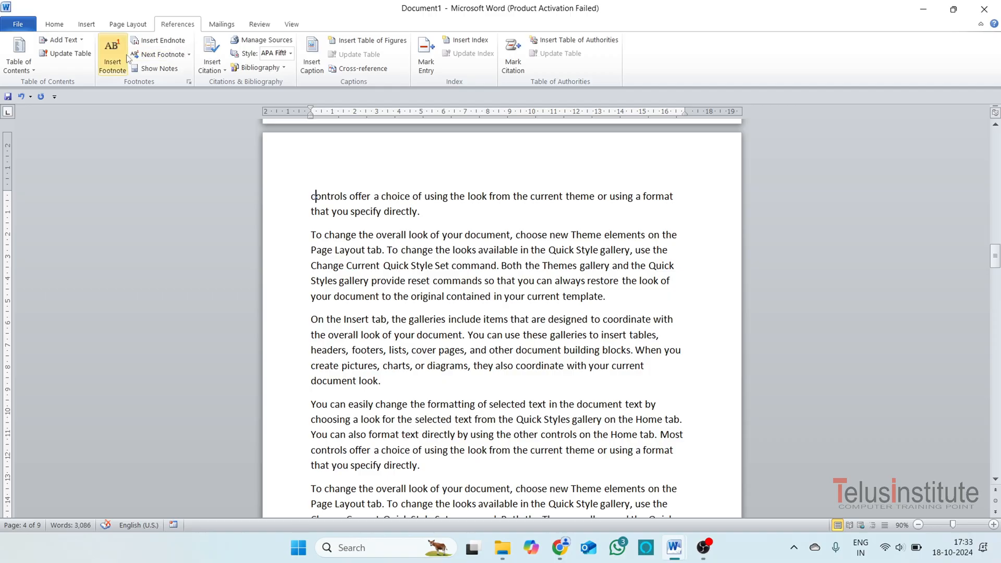
left_click(113, 68)
type("pho")
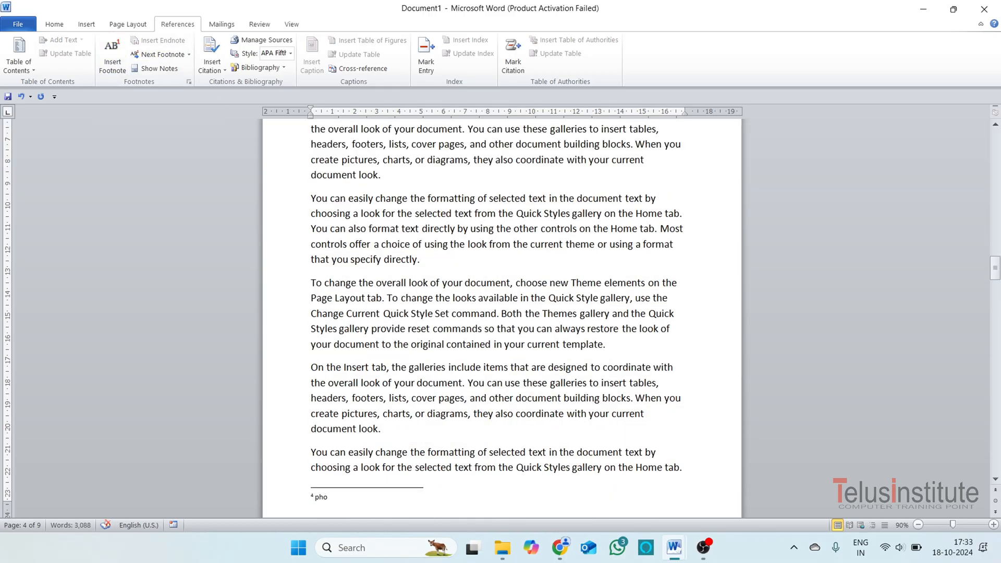
Correct the text of the page 4 footnote to "pto".
key("BackSpace")
type("o")
Insert a footnote reading "pto" at the word "You" that begins page 5.
scroll(507, 462, "down", 4)
scroll(406, 422, "down", 5)
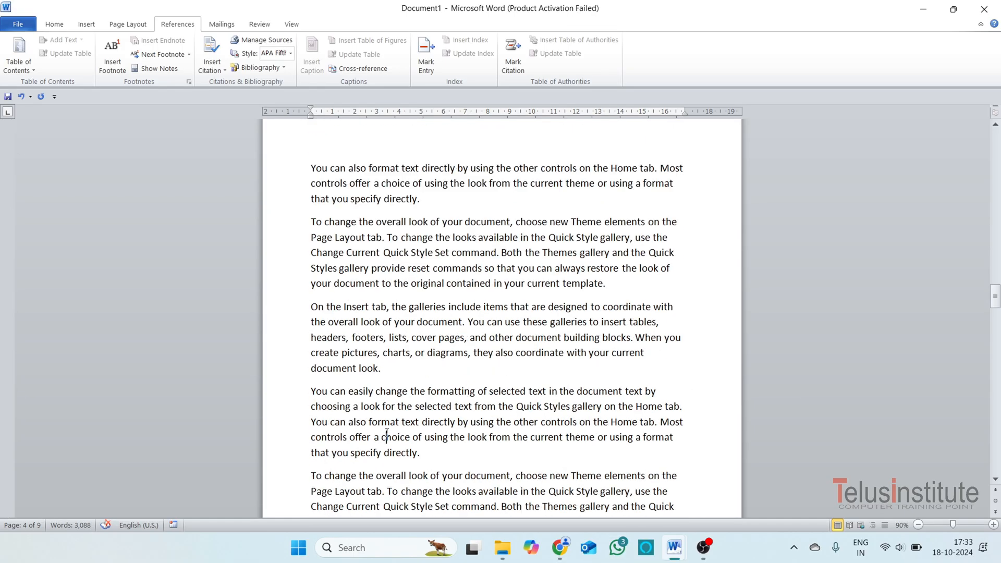
scroll(387, 433, "down", 5)
scroll(386, 417, "up", 8)
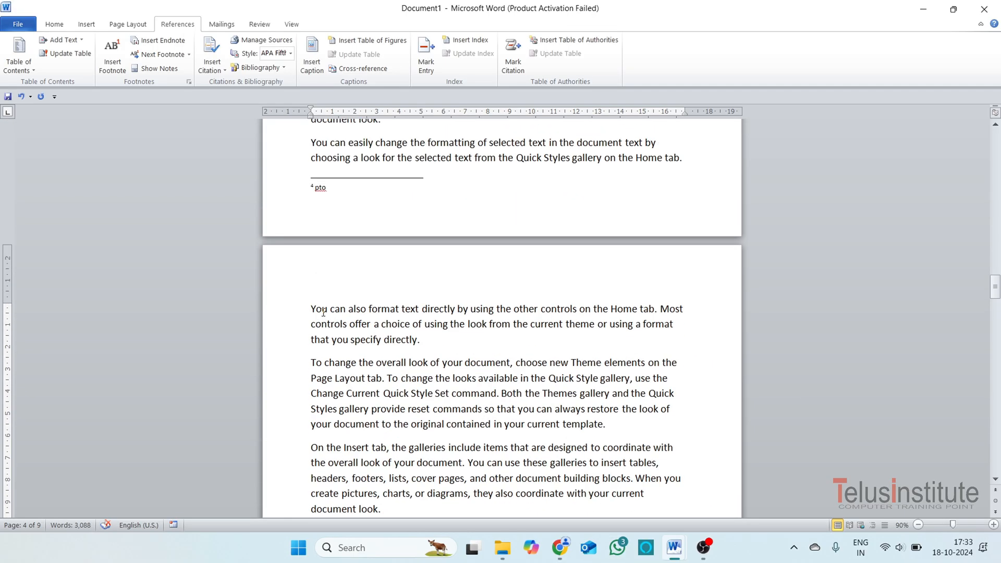
left_click(112, 52)
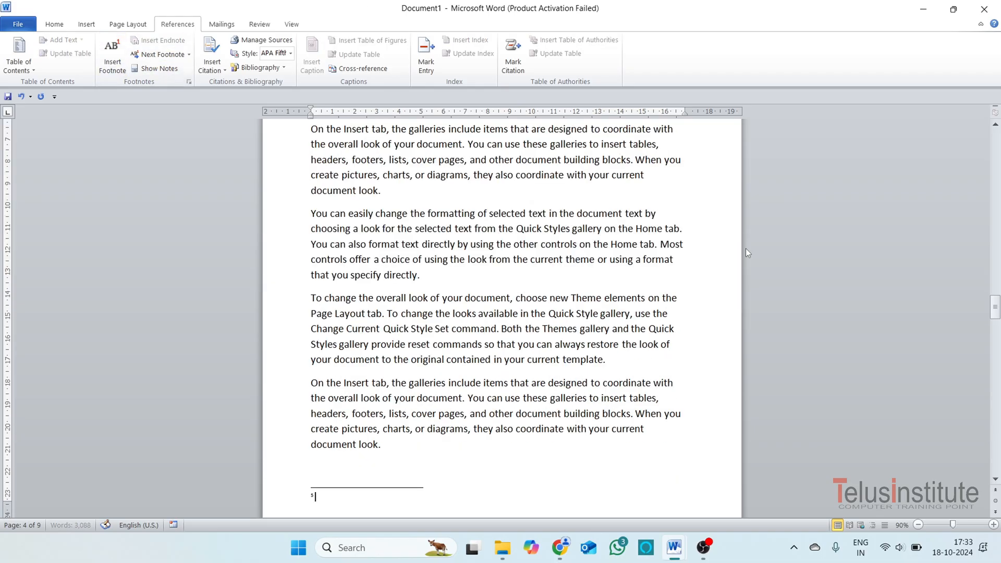
type("pto")
Insert a footnote reading "pto" inside the word "can" in the first line of page 6.
scroll(750, 252, "down", 8)
left_click(334, 178)
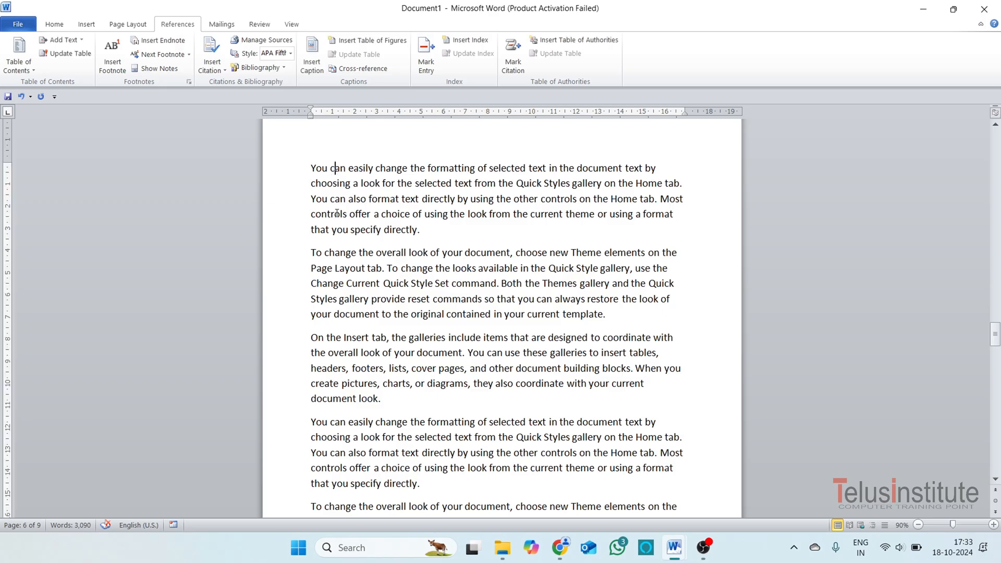
left_click(114, 53)
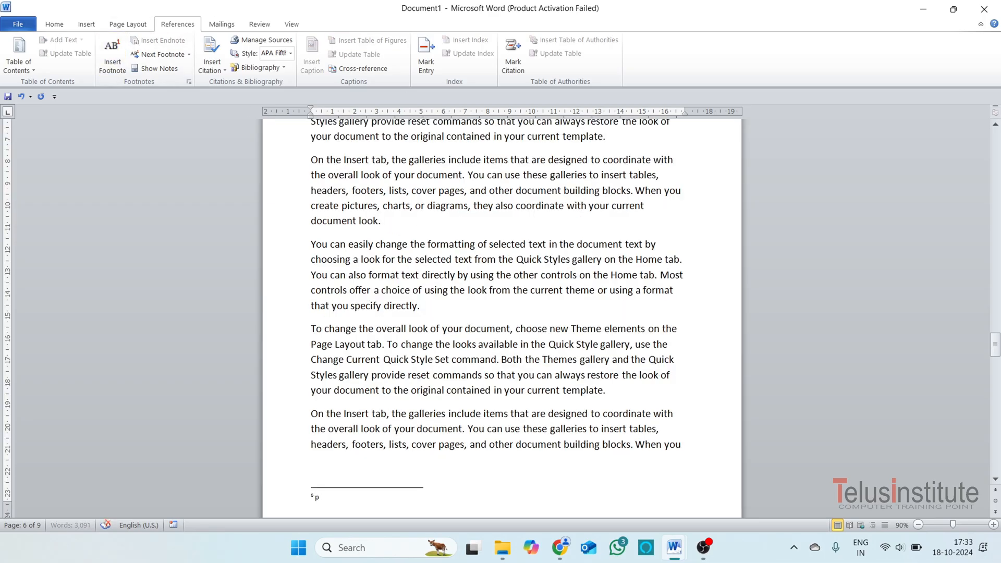
type("pto")
Insert a footnote reading "pto" inside the word "create" that begins page 7.
scroll(450, 440, "down", 10)
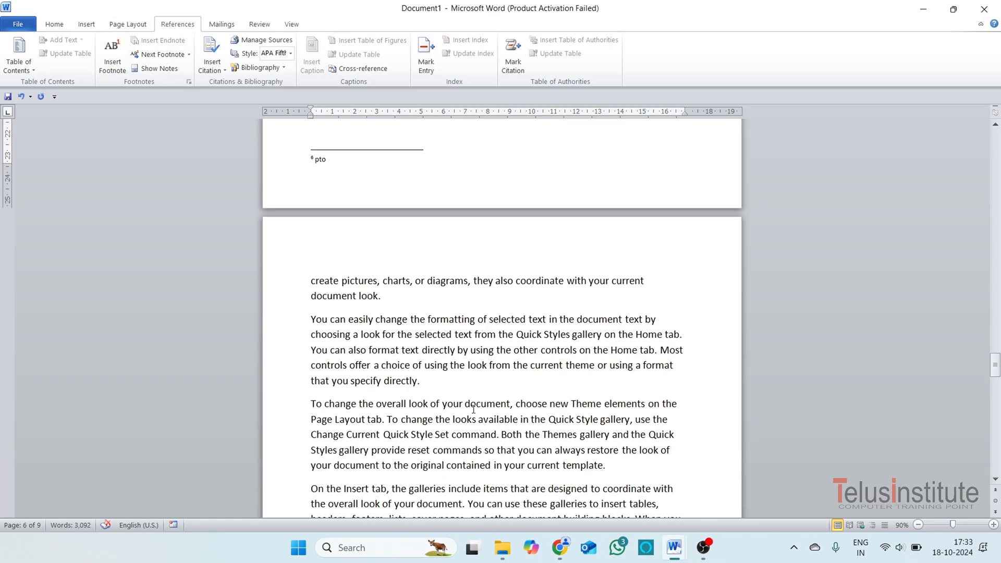
scroll(450, 440, "down", 4)
scroll(445, 437, "up", 10)
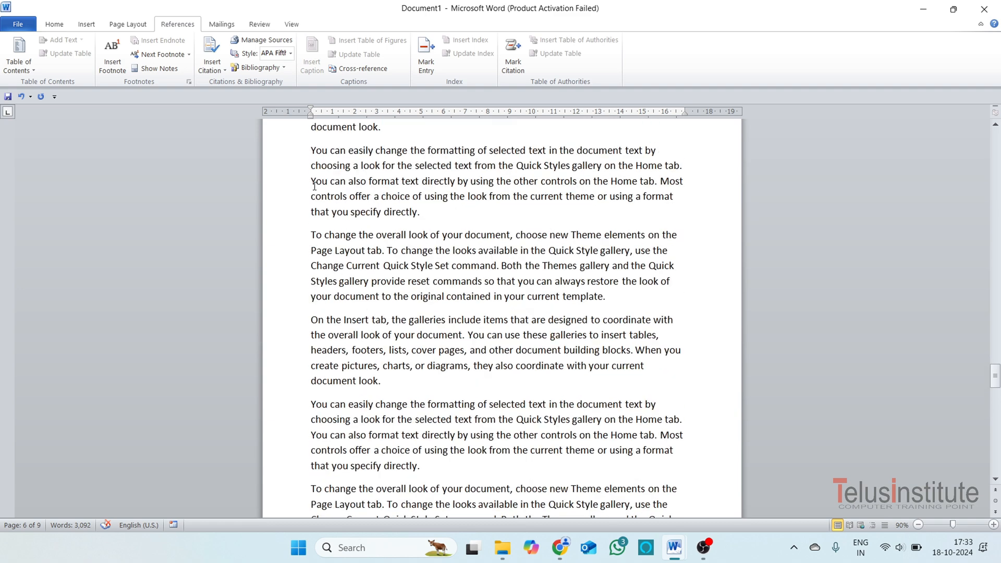
left_click(317, 253)
left_click(113, 53)
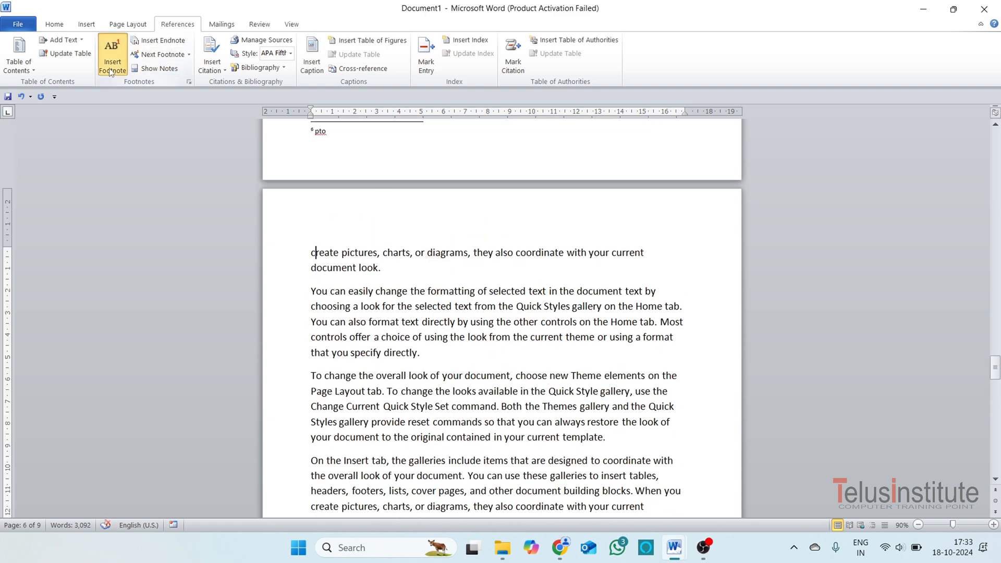
type("pto")
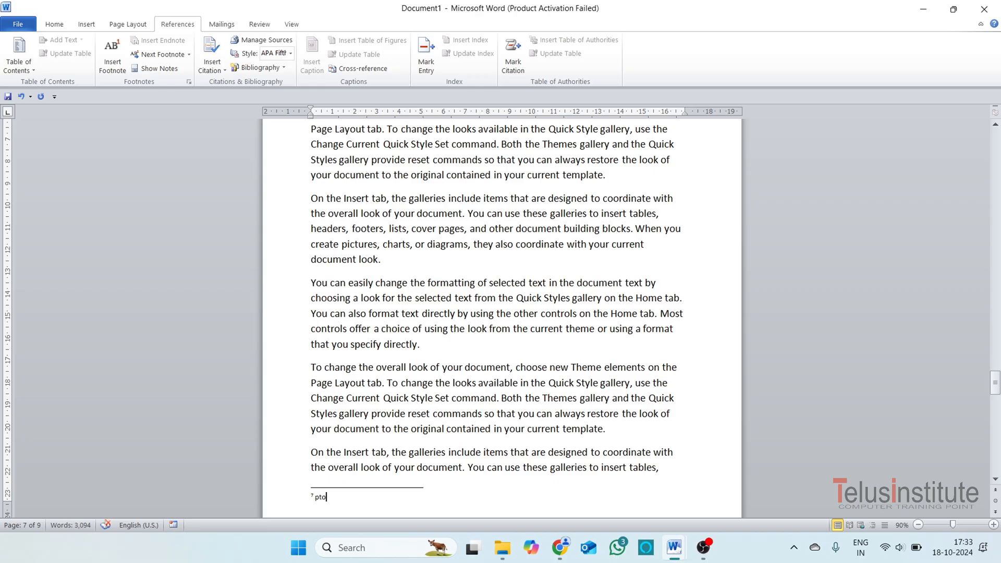
Insert a footnote reading "pto" inside the word "headers" that begins page 8.
scroll(376, 389, "down", 5)
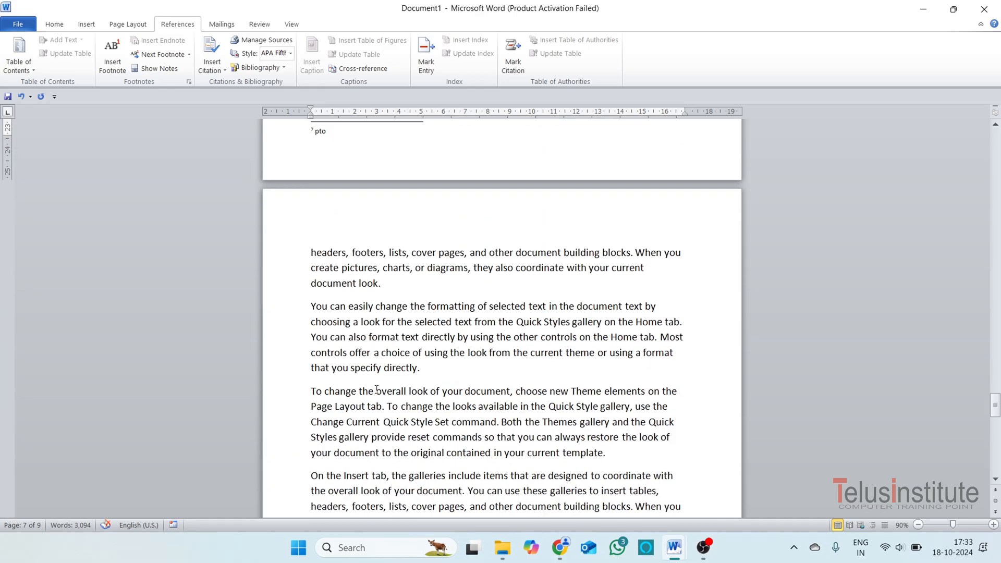
left_click(319, 253)
left_click(113, 53)
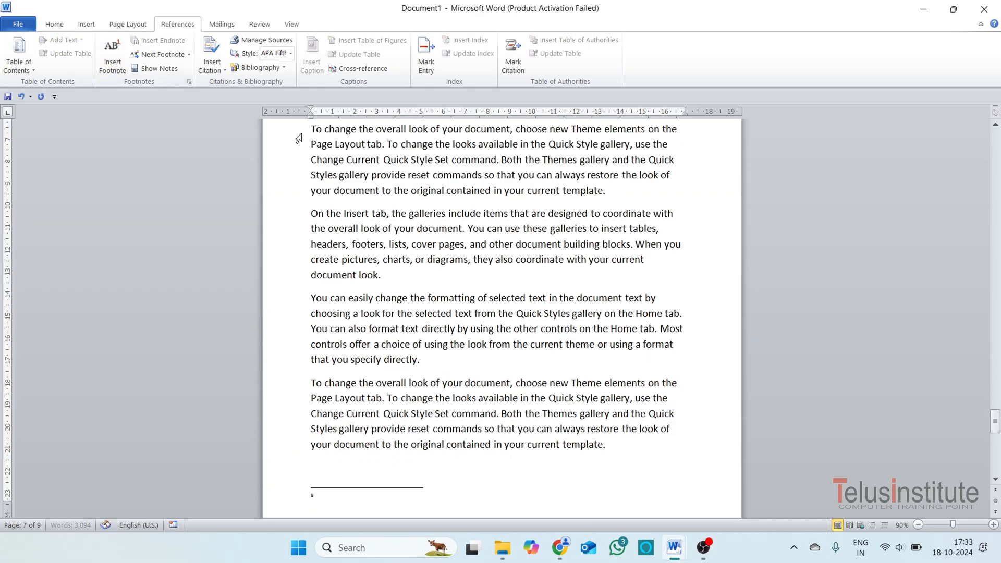
type("yes")
Delete the last two paragraphs at the end of the document on page 9.
scroll(462, 319, "down", 6)
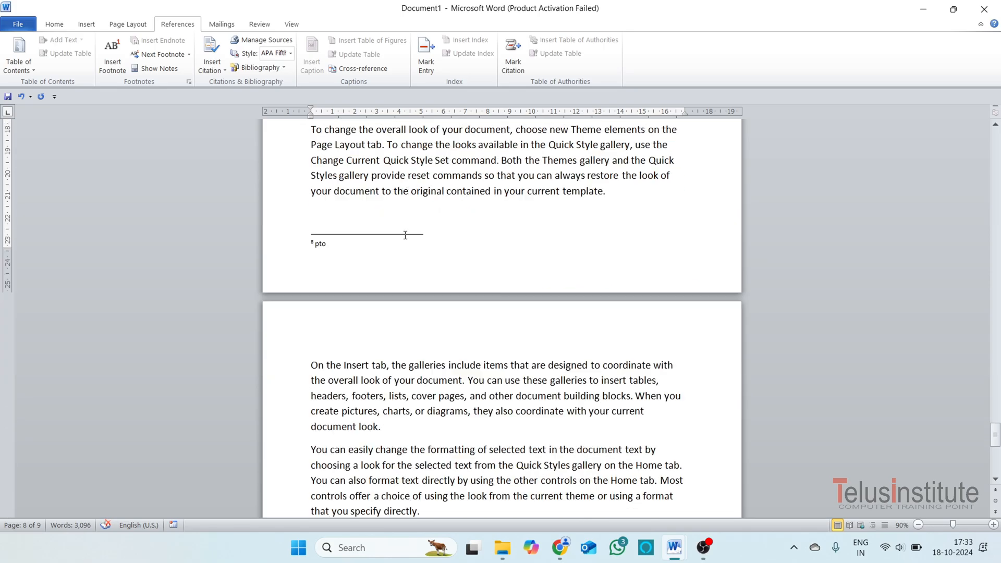
scroll(463, 319, "down", 2)
scroll(435, 302, "up", 5)
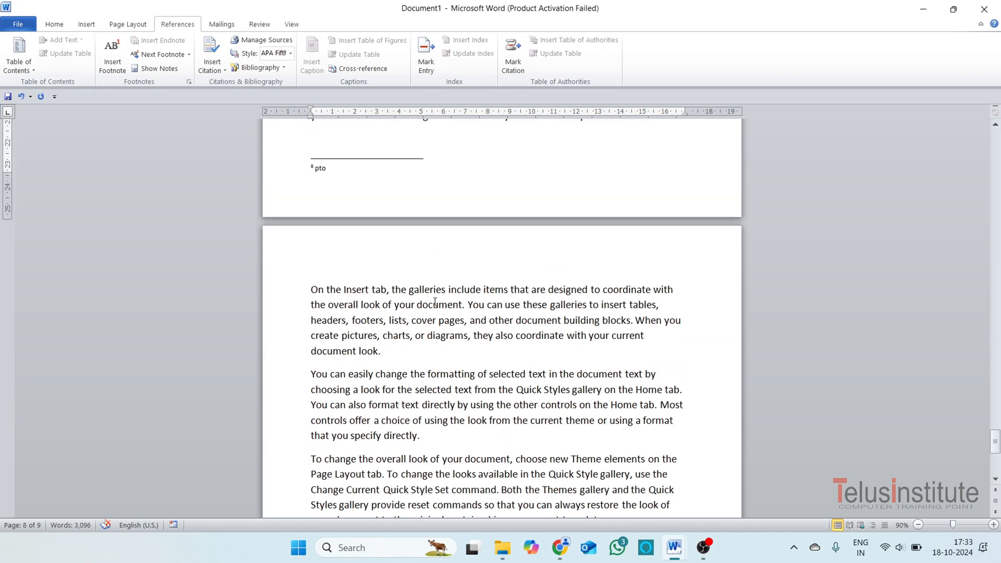
scroll(361, 193, "down", 5)
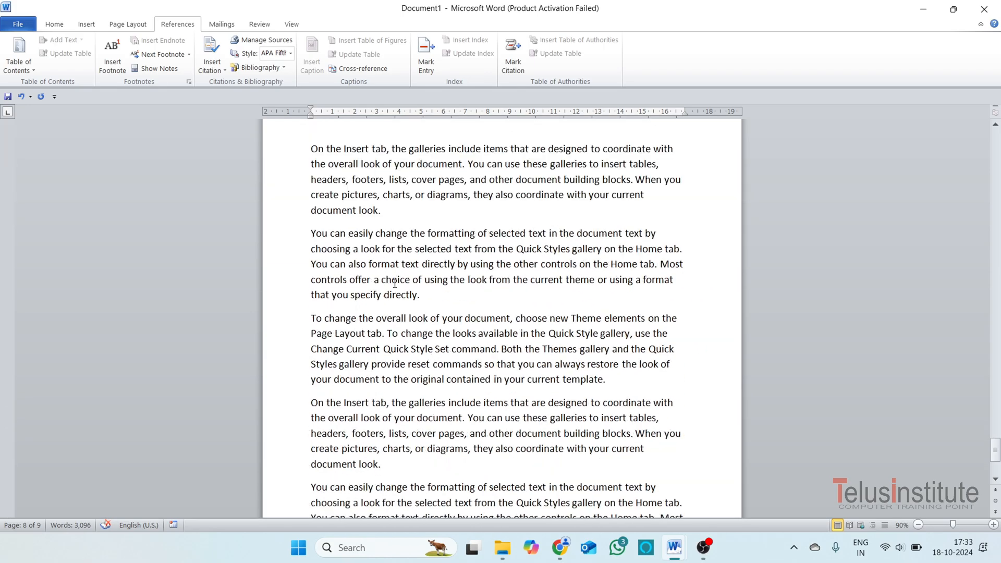
left_click(439, 395)
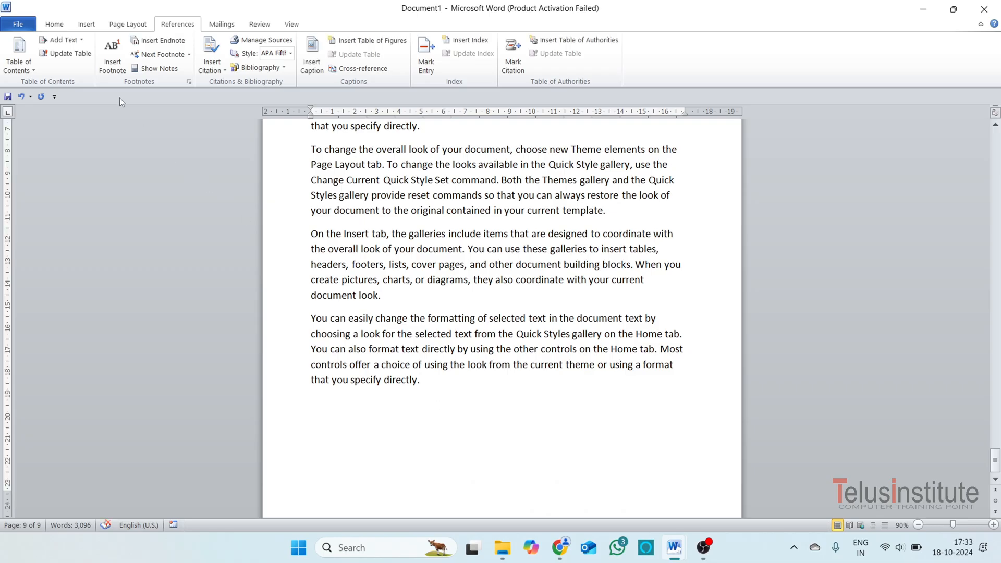
scroll(503, 437, "down", 1)
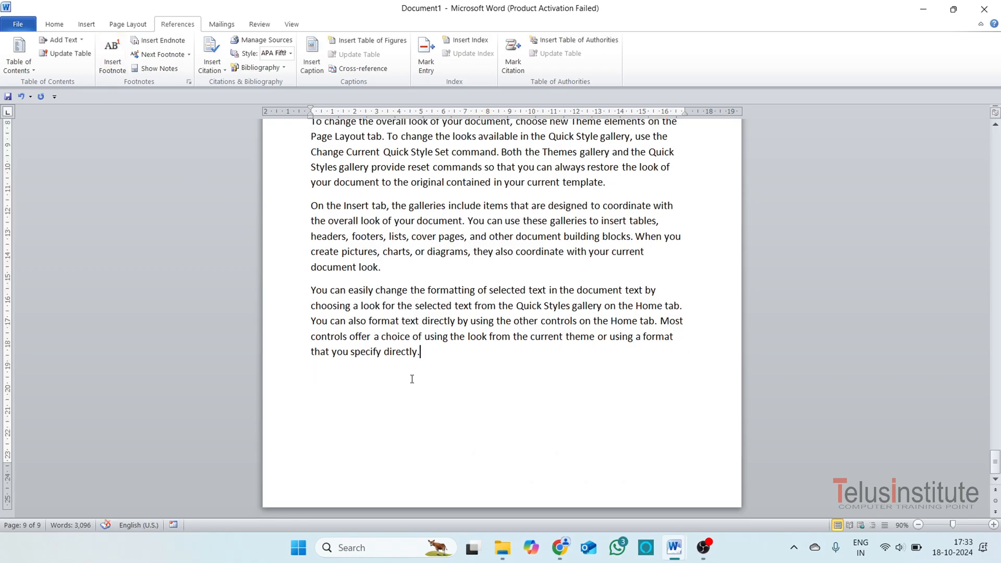
left_click_drag(412, 379, 308, 215)
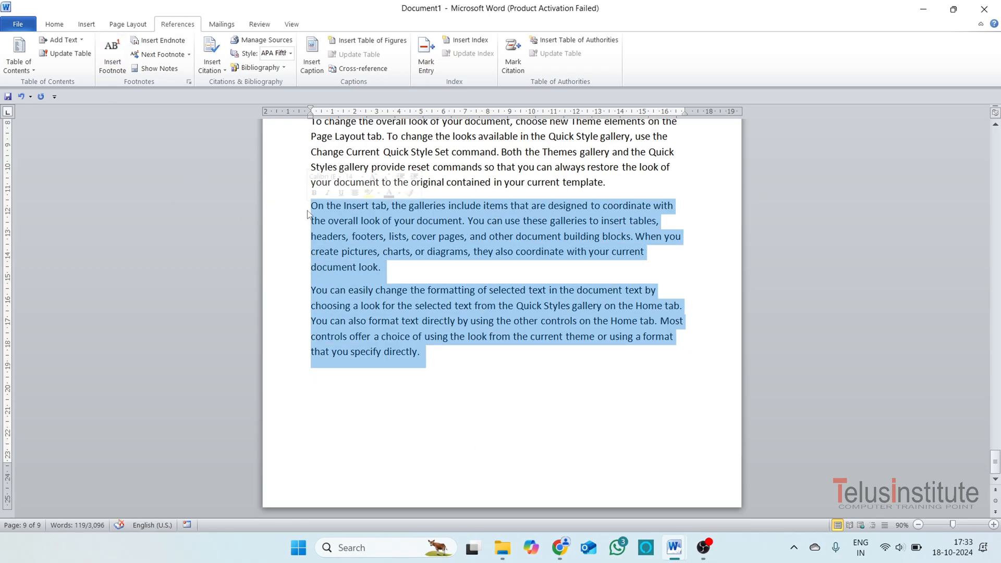
key("Delete")
Insert an endnote reading "The End." on the empty line below the last paragraph on page 9.
scroll(510, 257, "up", 9)
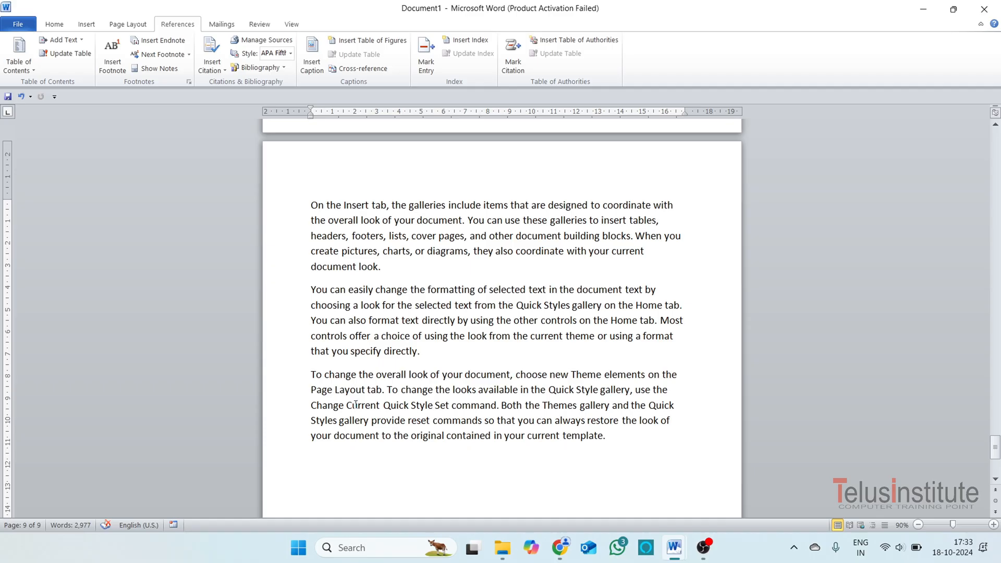
scroll(528, 460, "down", 9)
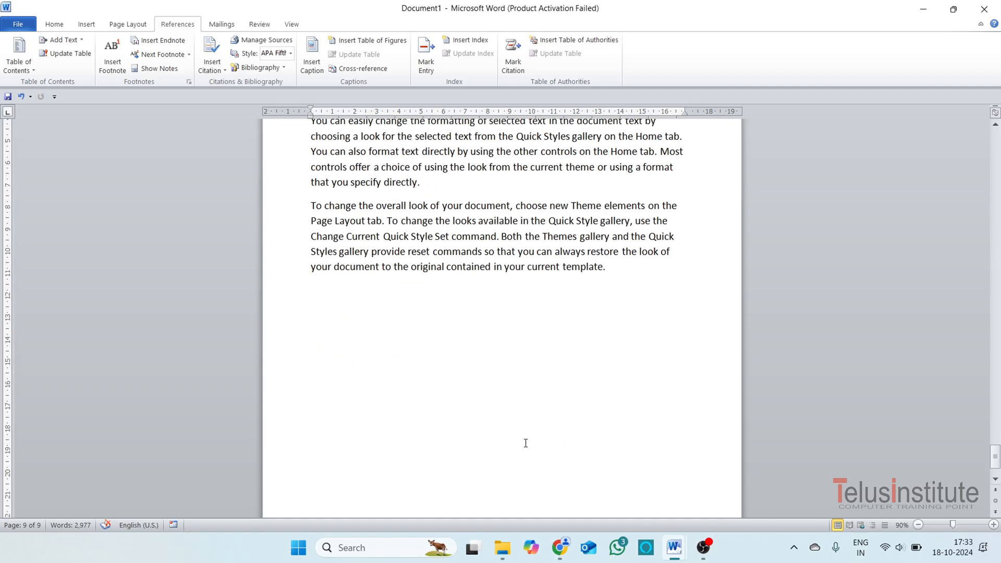
scroll(388, 459, "up", 5)
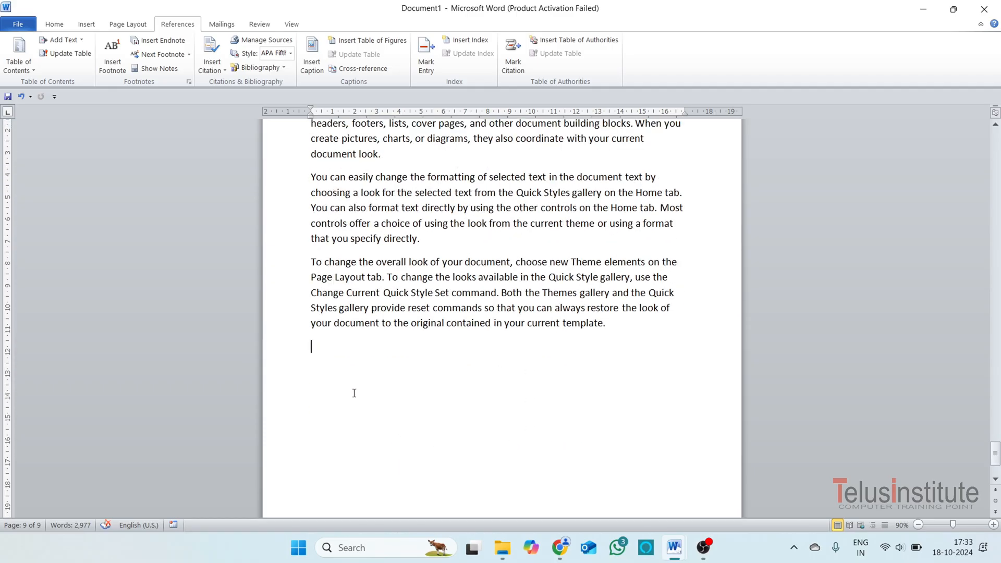
left_click(158, 42)
type("t")
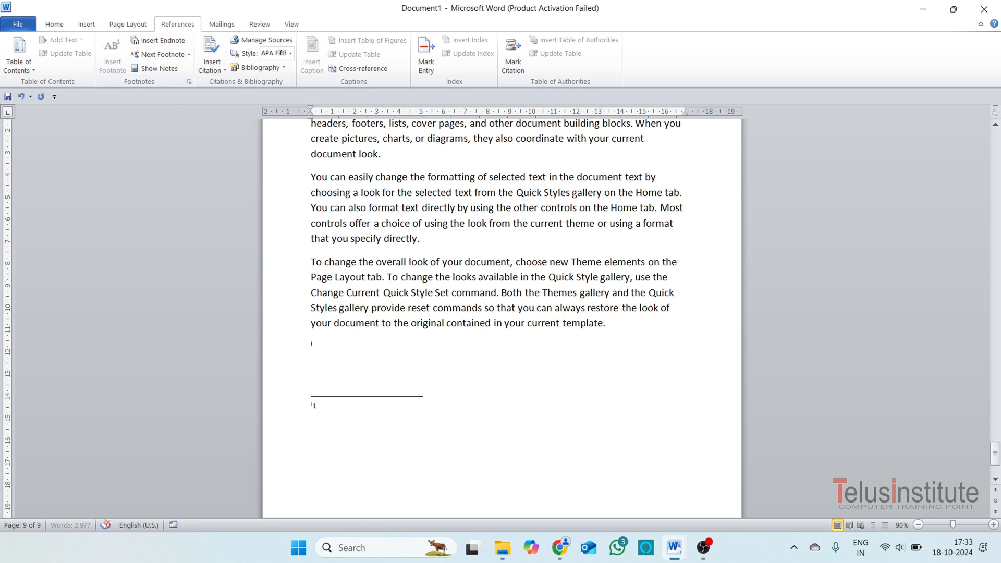
type("he End.")
Show the document's notes with the Show Notes command.
scroll(113, 347, "up", 15)
scroll(412, 377, "up", 20)
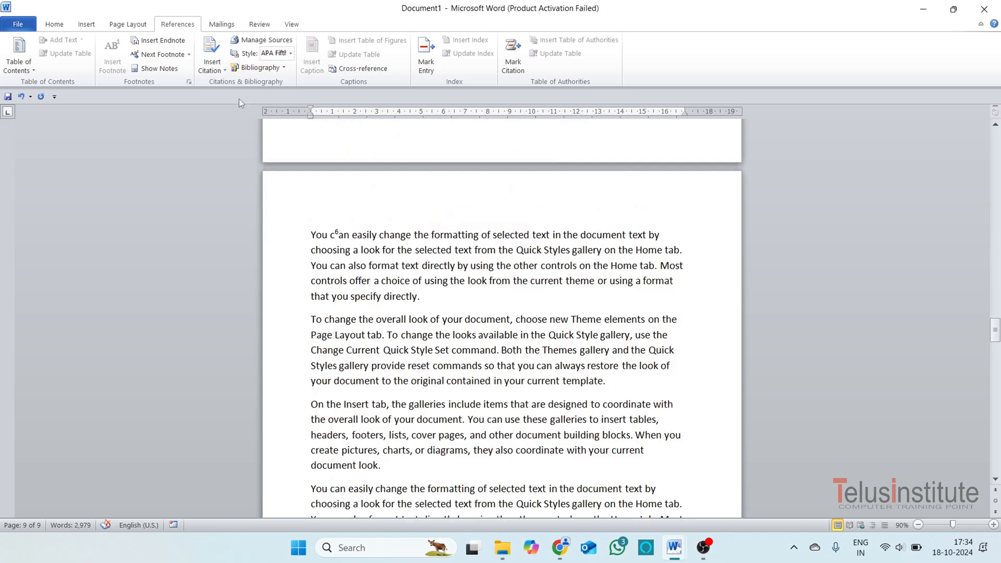
scroll(143, 83, "up", 3)
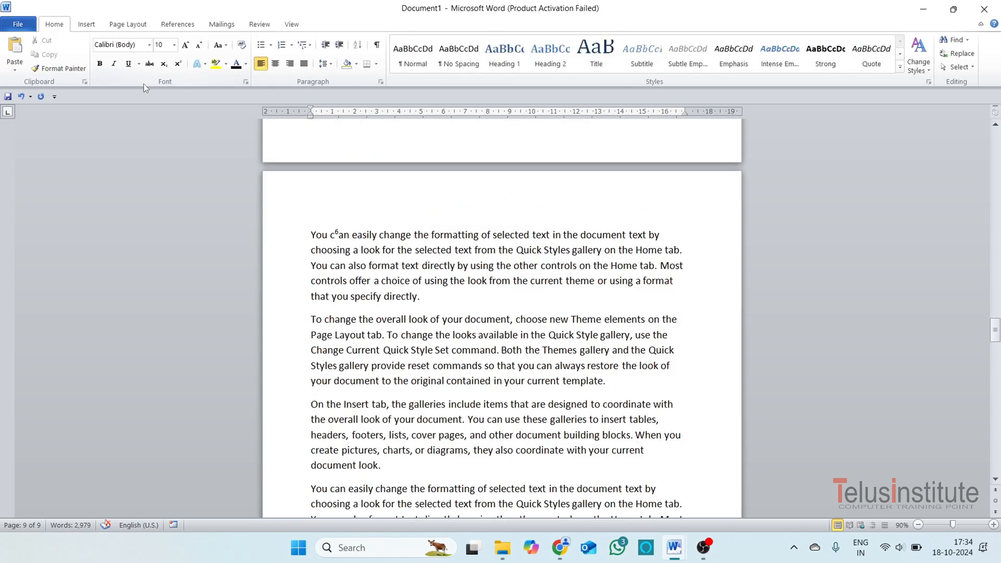
left_click(198, 26)
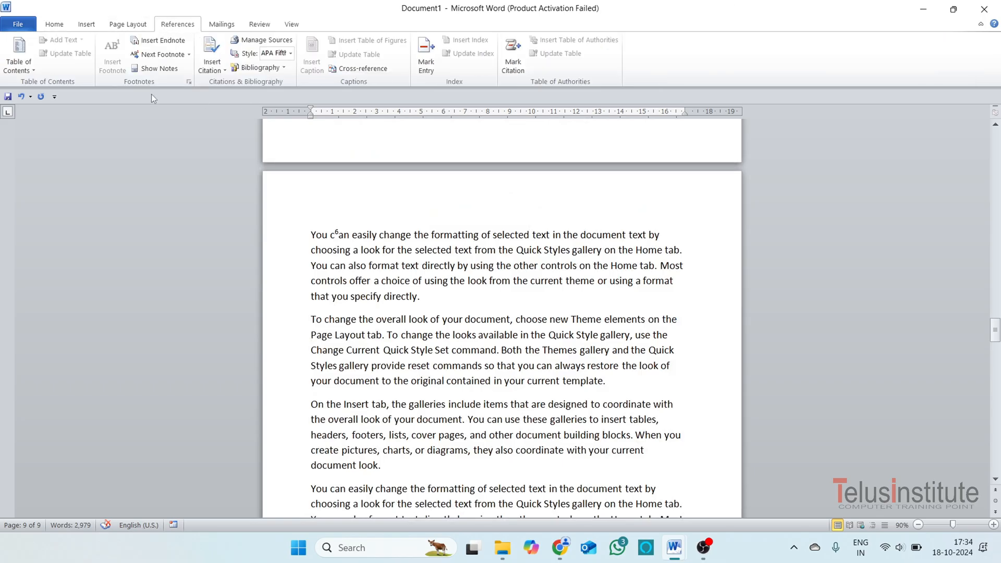
left_click(165, 68)
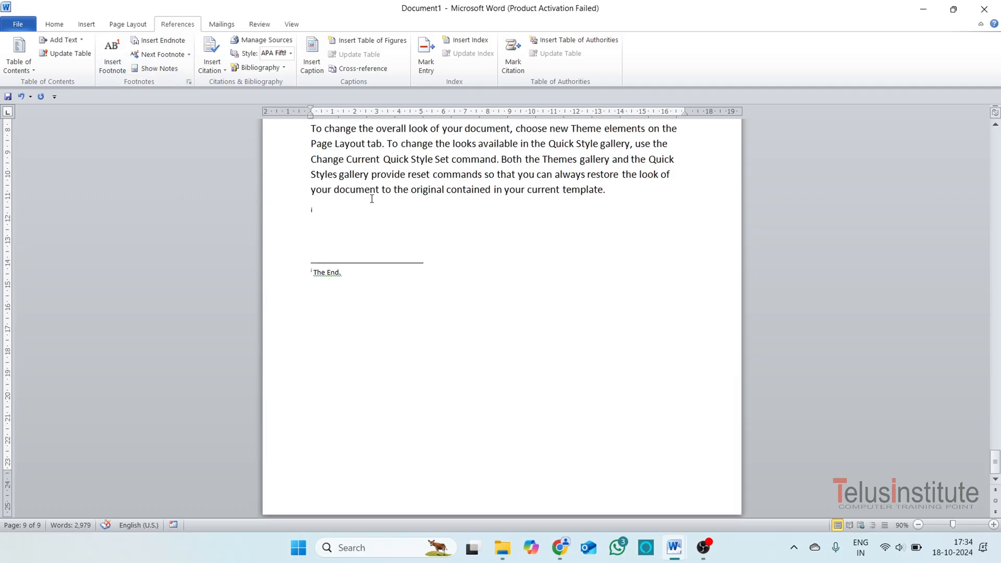
Delete the endnote mark below the last paragraph on page 9.
scroll(372, 198, "up", 3)
key("BackSpace")
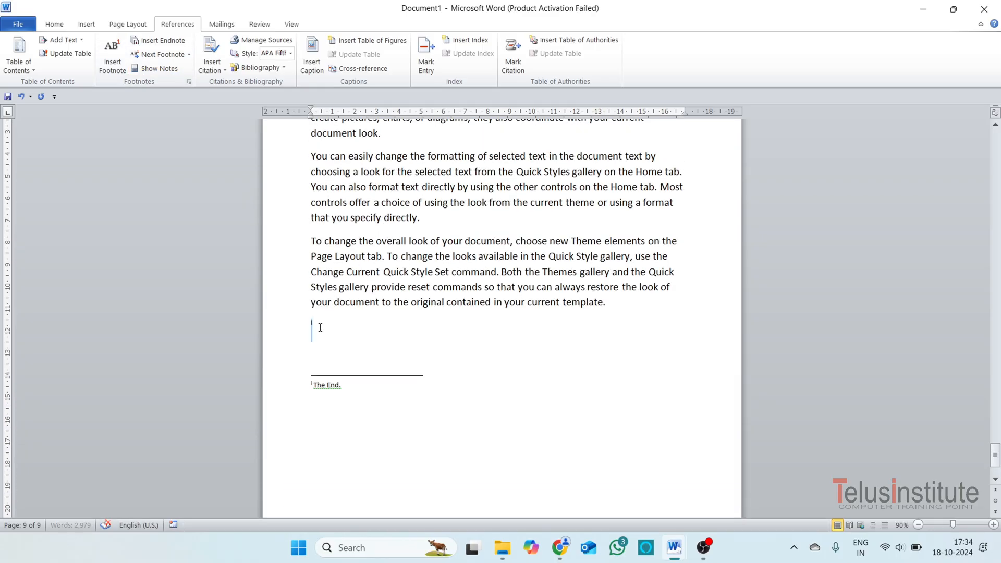
scroll(329, 327, "up", 3)
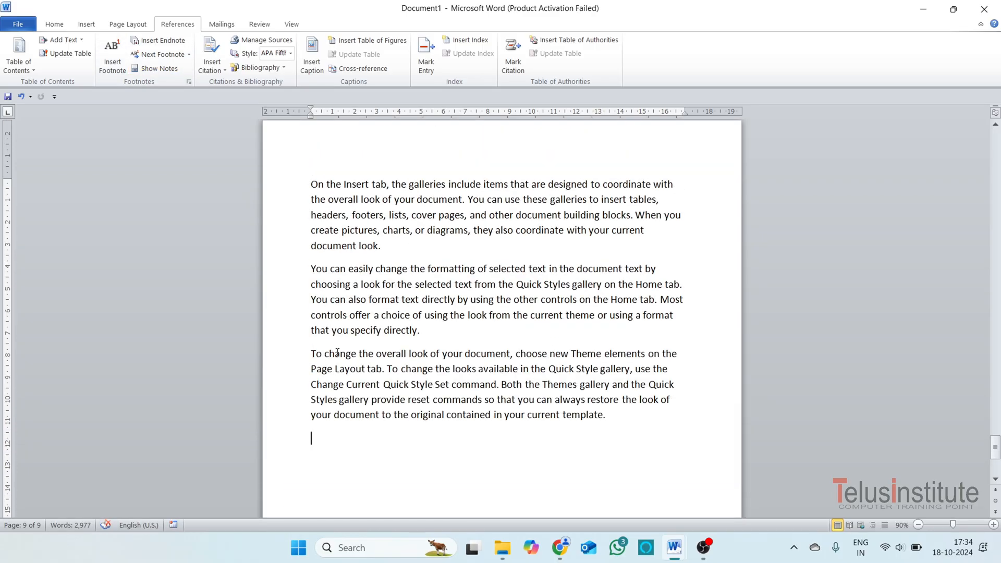
Undo the deletion of the endnote mark.
key("ctrl+z")
key("ctrl+z")
key("ctrl+z")
key("ctrl+z")
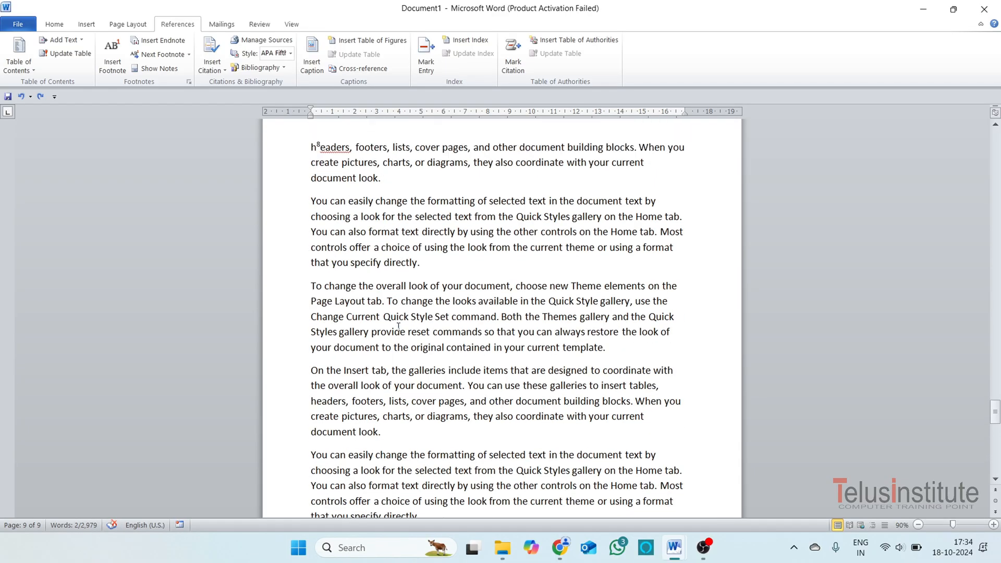
key("ctrl+z")
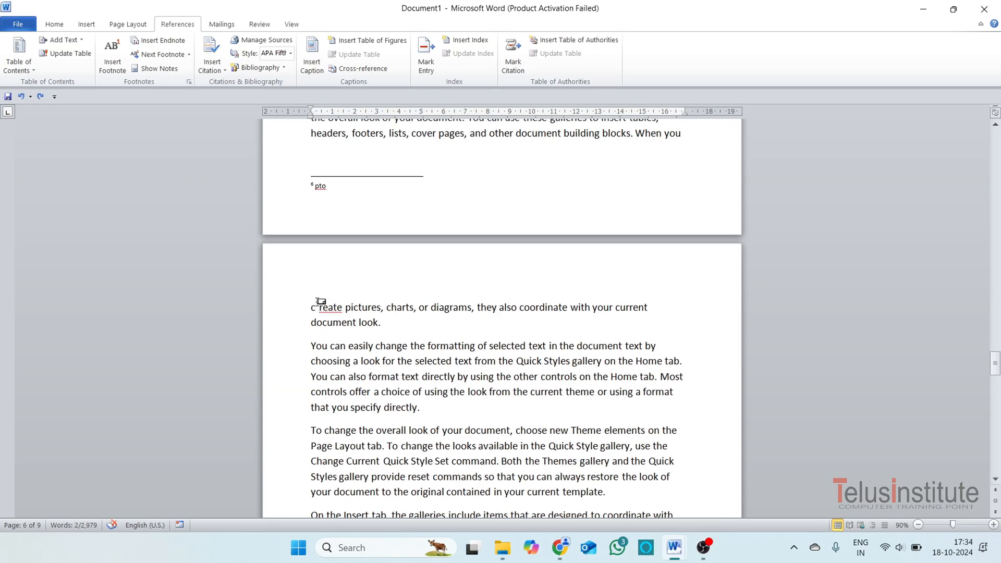
Delete the footnote marks inside "create" on page 7 and "headers" on page 8, keeping the spelling "headers" intact.
key("Delete")
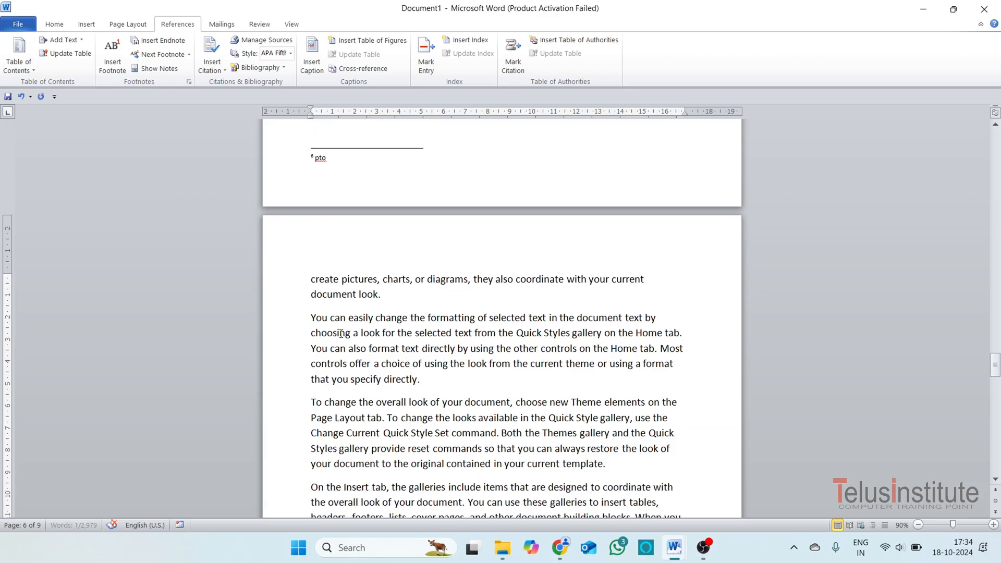
scroll(341, 334, "down", 10)
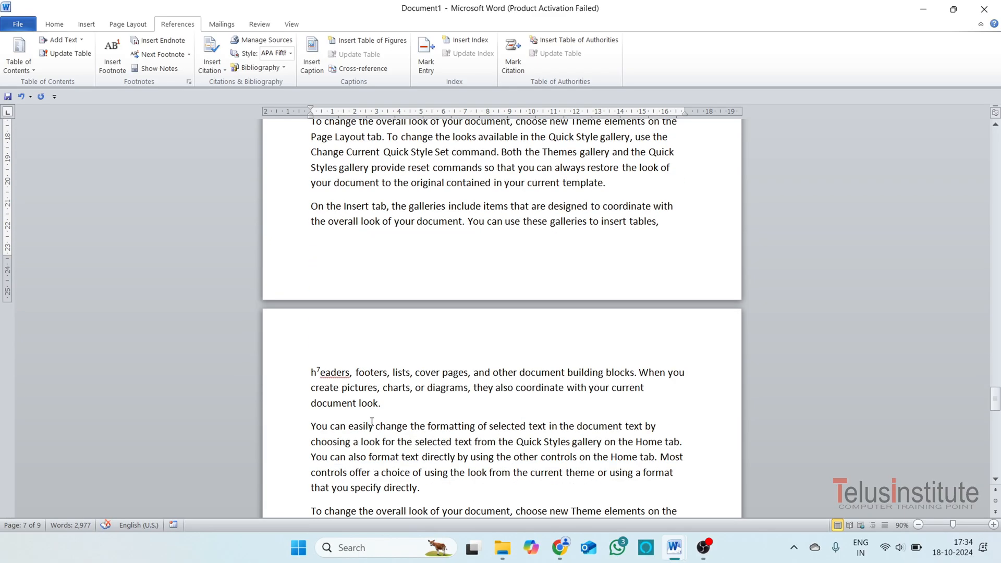
left_click(322, 375)
key("Delete")
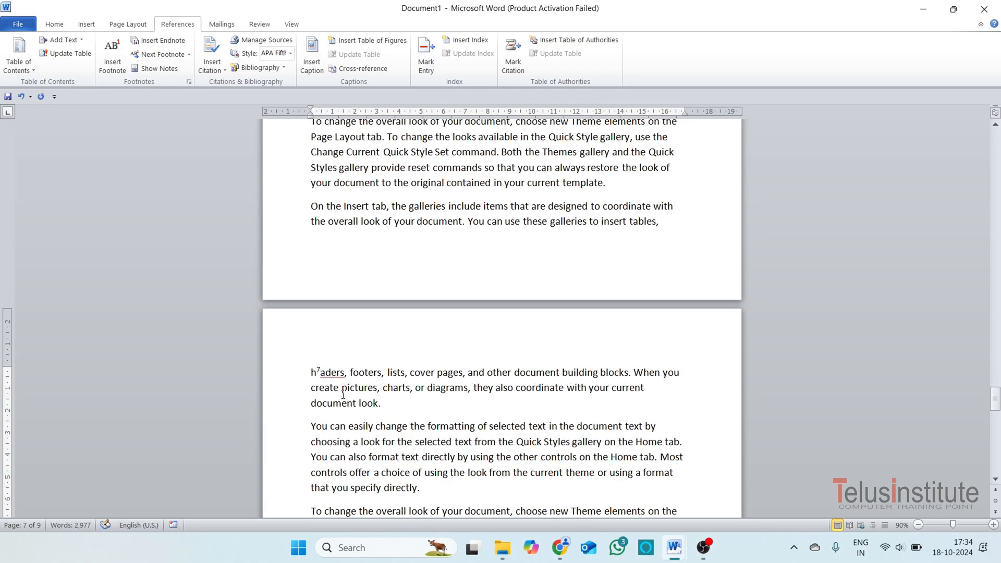
key("shift+Left")
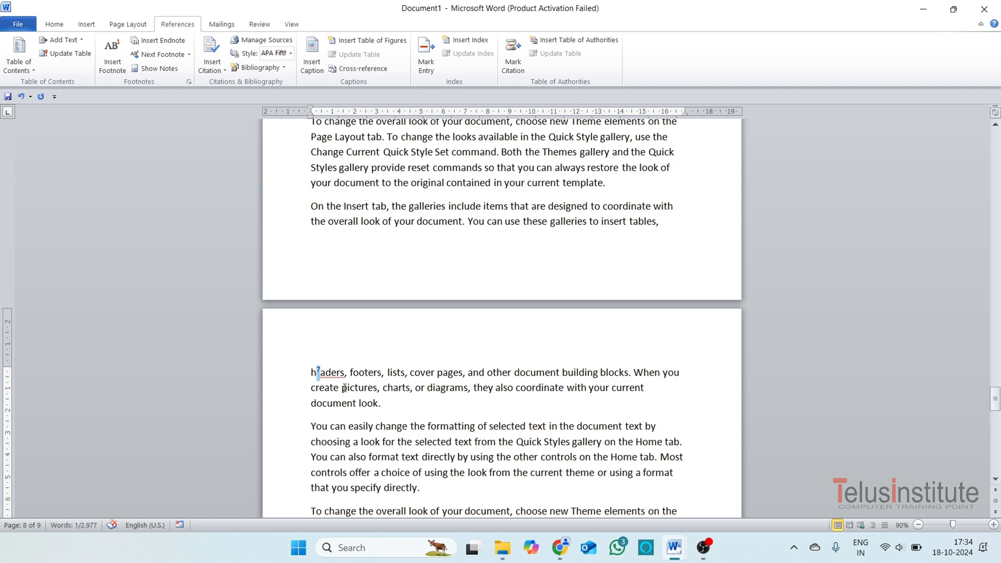
type("e")
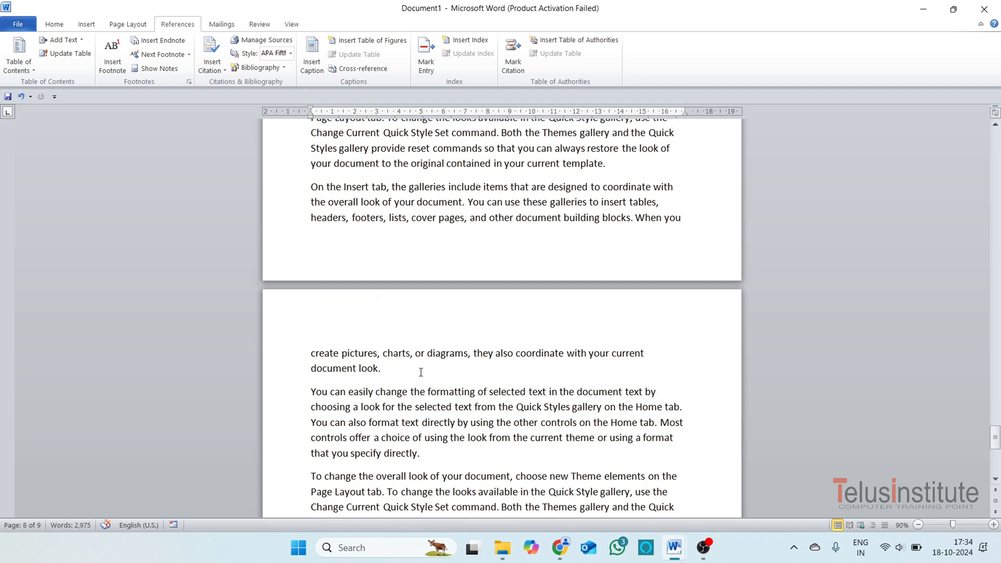
scroll(474, 384, "down", 12)
scroll(475, 383, "up", 20)
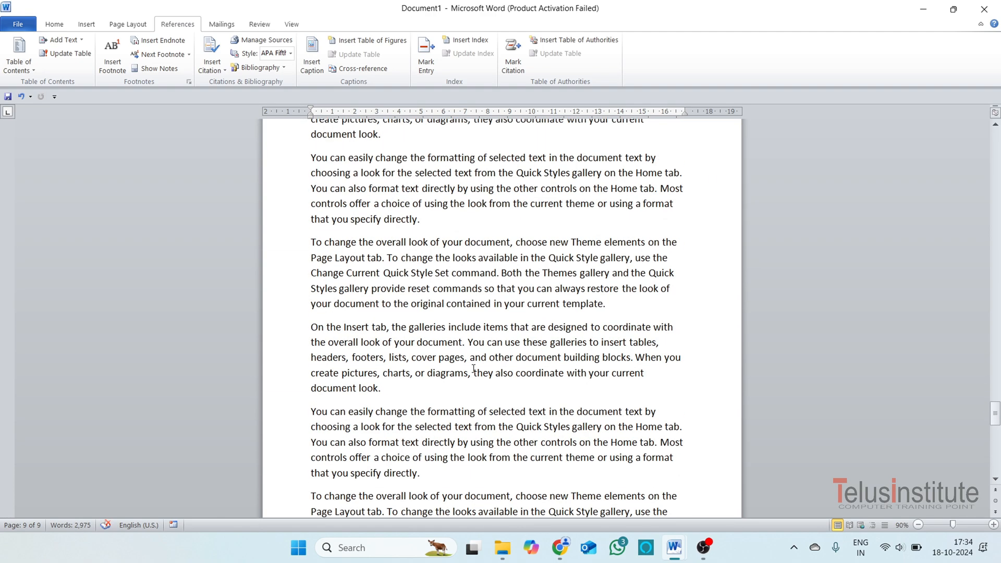
Undo the last deletions so that the footnote mark inside "headers" on page 8 is restored.
scroll(473, 368, "down", 2)
key("ctrl+z")
key("ctrl+z")
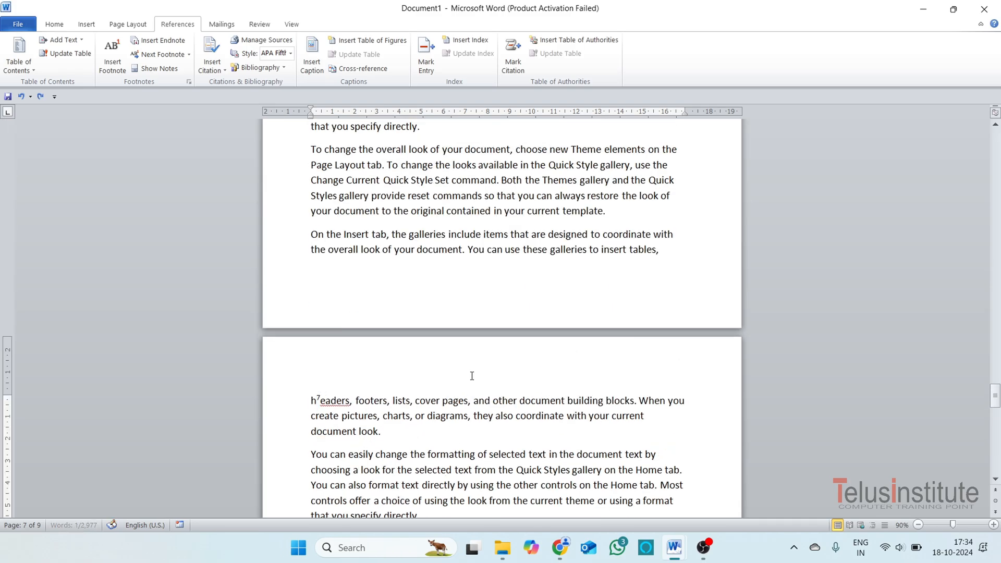
scroll(469, 370, "down", 6)
scroll(479, 404, "down", 7)
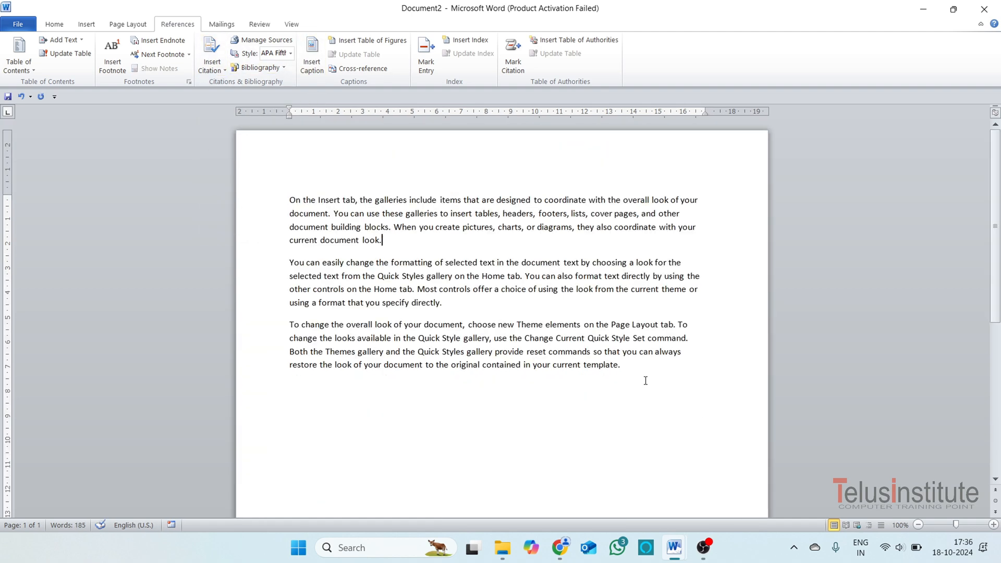
Start adding a new Book source for a citation on the empty line below the last paragraph.
left_click_drag(646, 381, 289, 200)
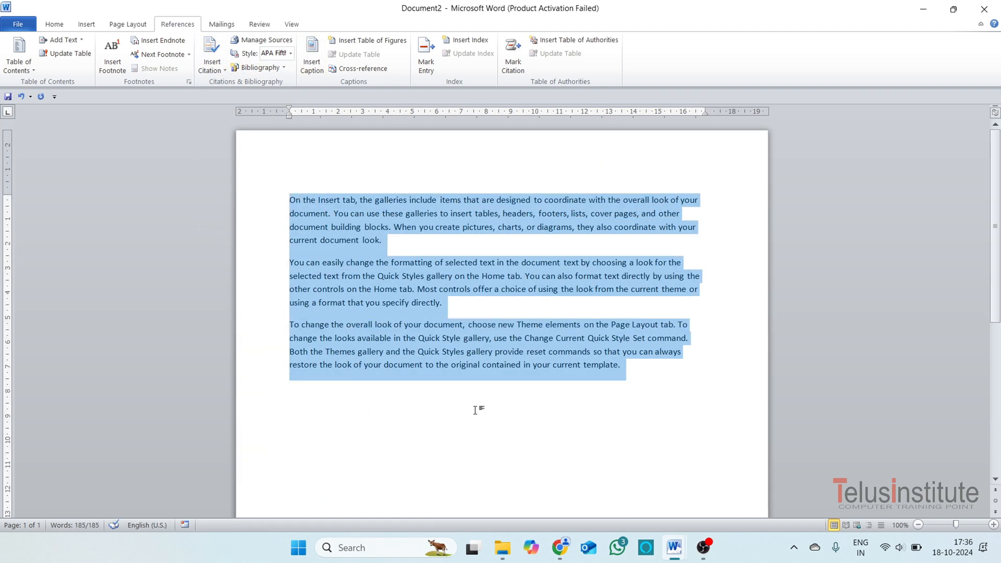
left_click(365, 402)
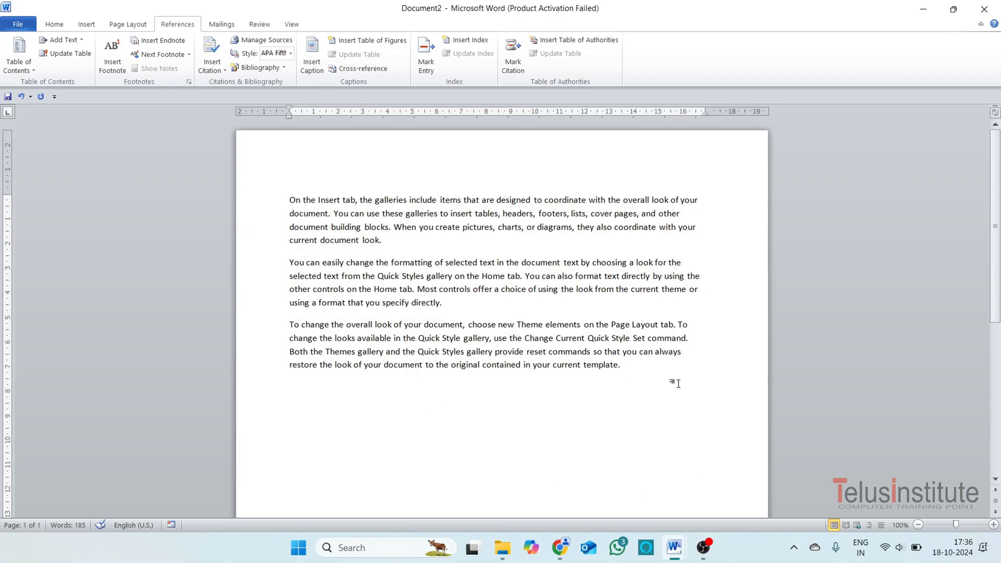
left_click(212, 65)
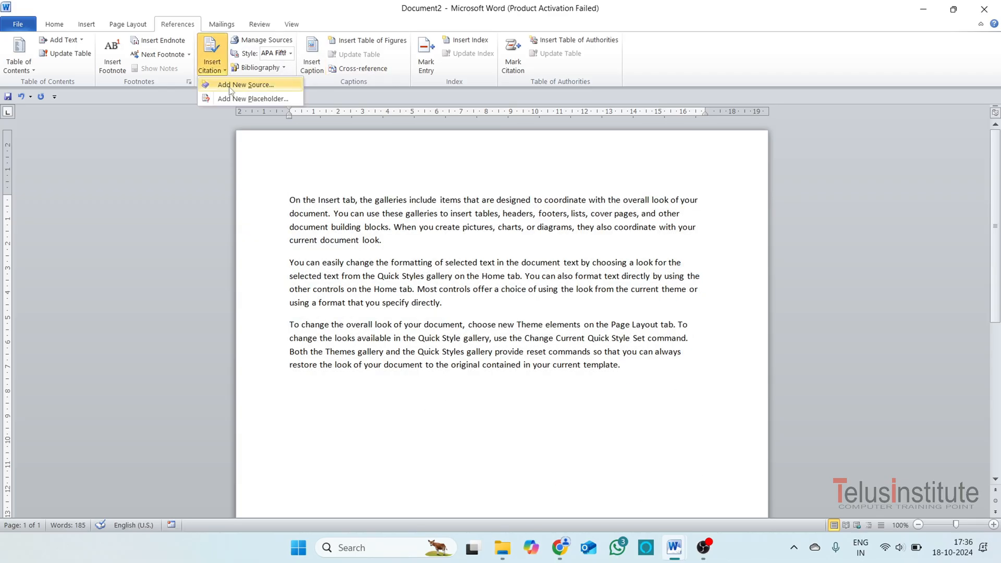
left_click(232, 85)
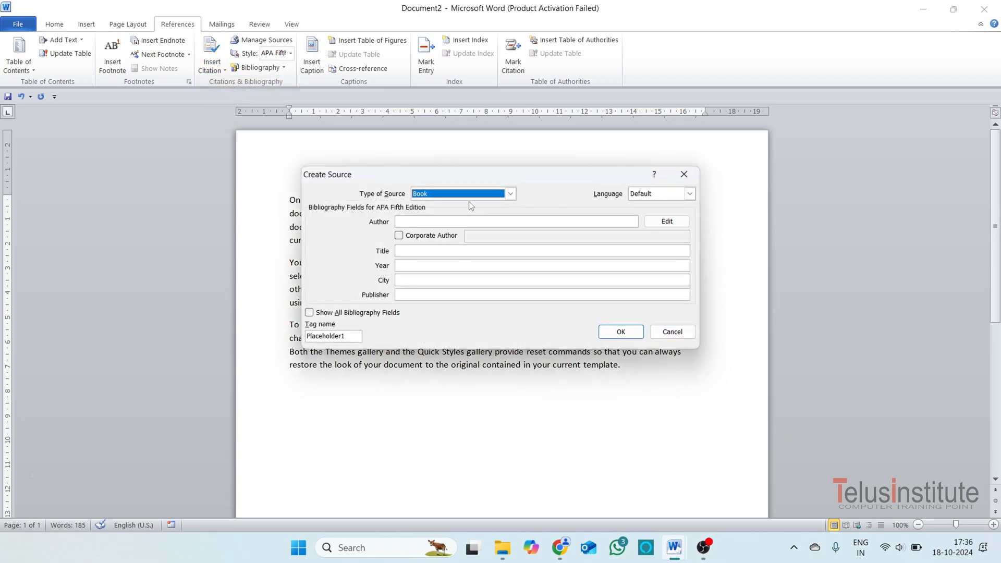
left_click_drag(492, 170, 558, 167)
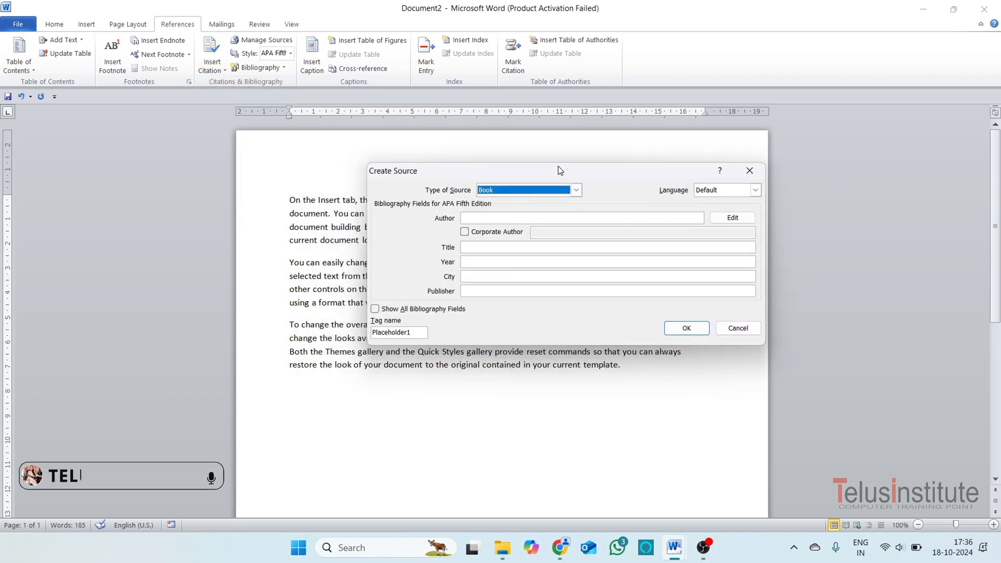
left_click(493, 215)
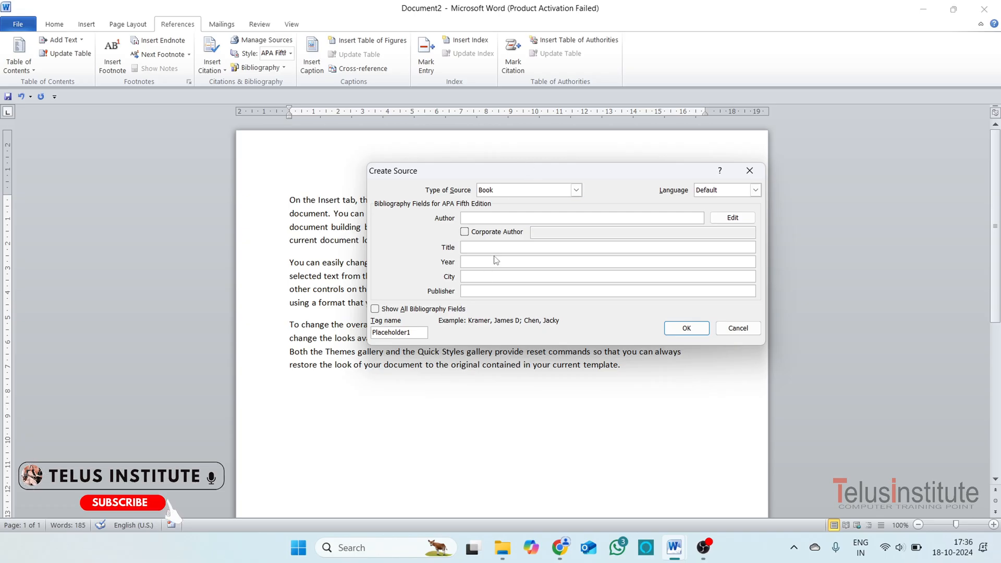
left_click_drag(525, 170, 534, 241)
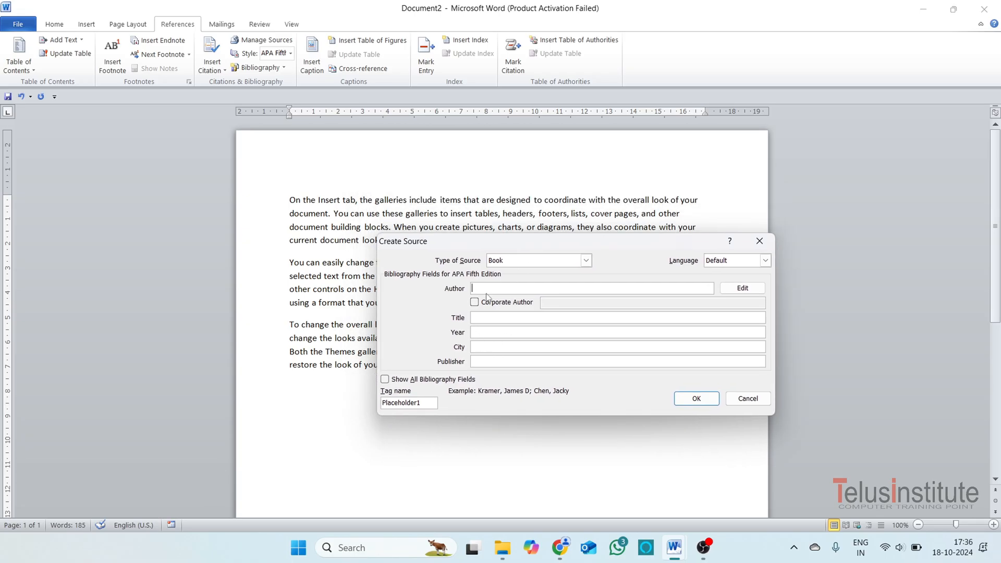
Insert the citation with author abcd, title telus, year 2023, city hoshiarpur and publisher abcd.
type("abcd")
left_click(510, 319)
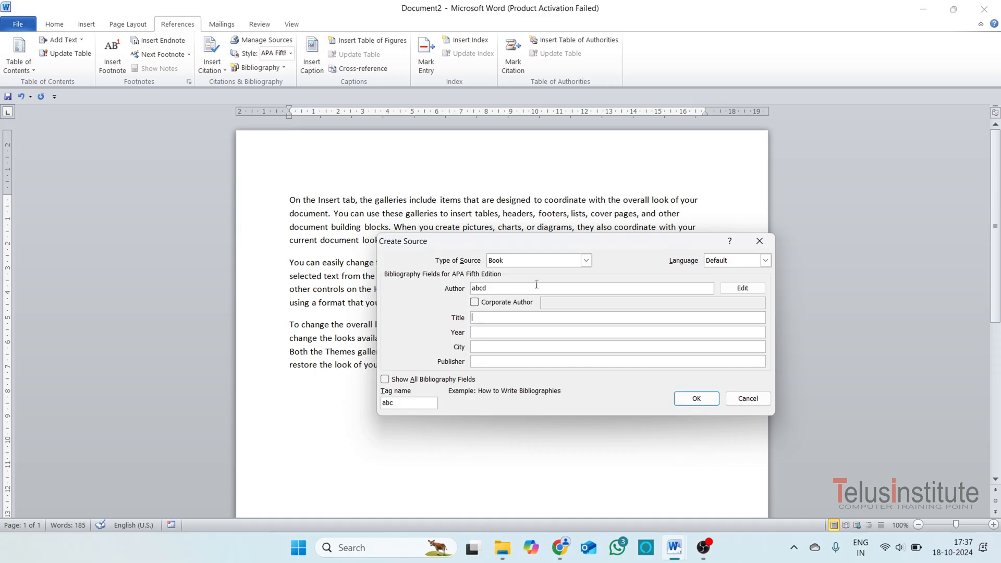
left_click(524, 332)
type("2023")
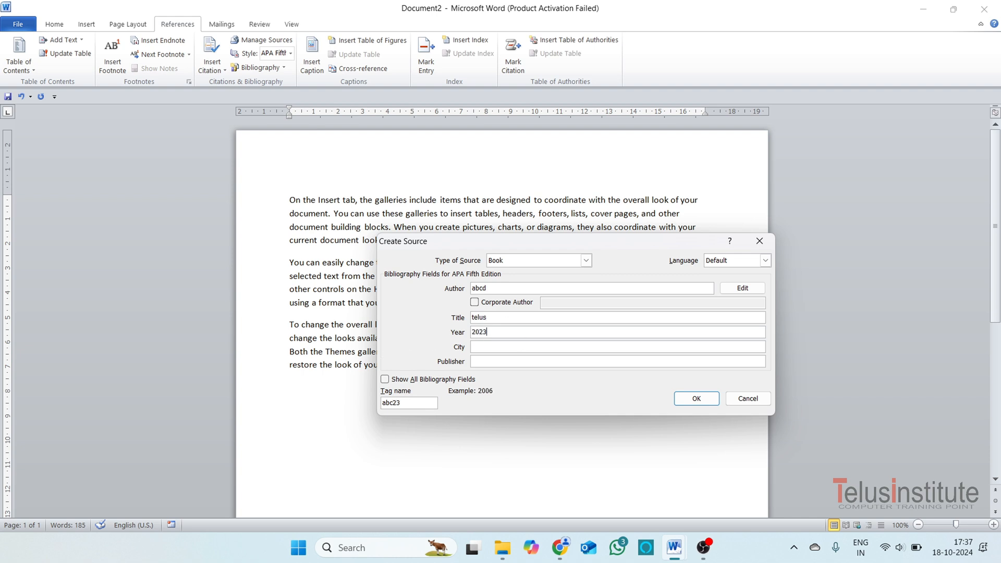
left_click(536, 349)
type("hoshiarpur")
left_click(502, 363)
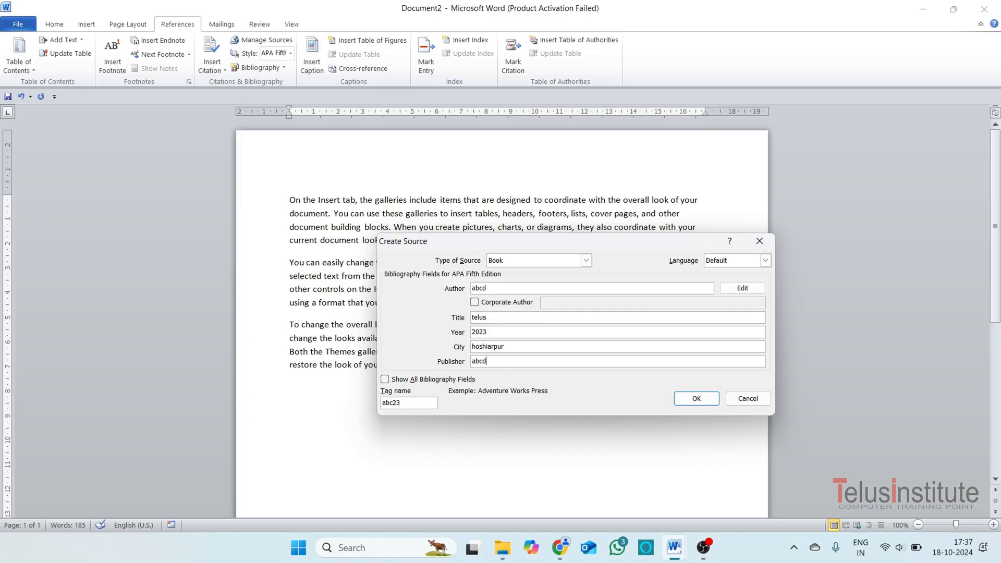
left_click(697, 398)
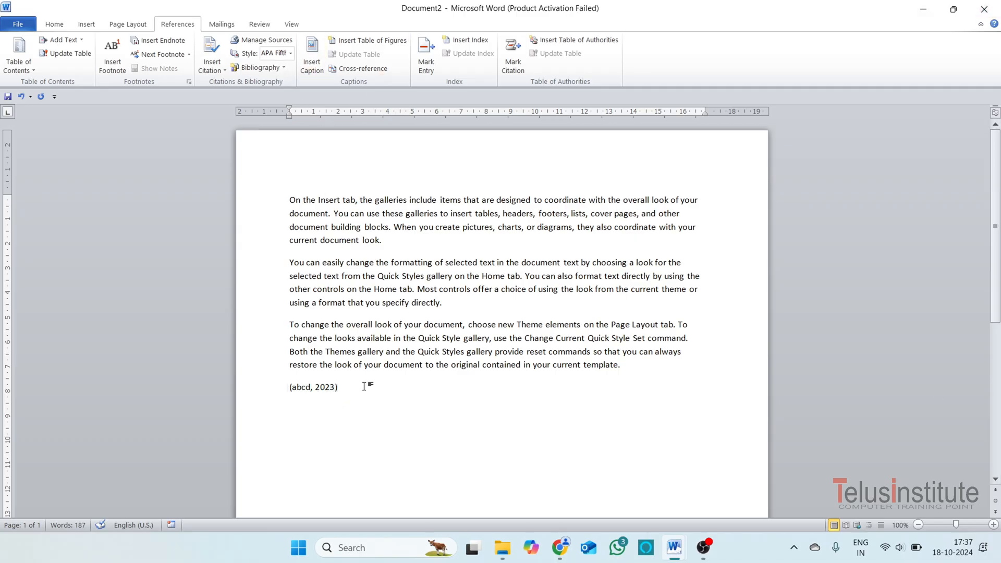
Insert the built-in Bibliography on a new line below the citation.
key("Return")
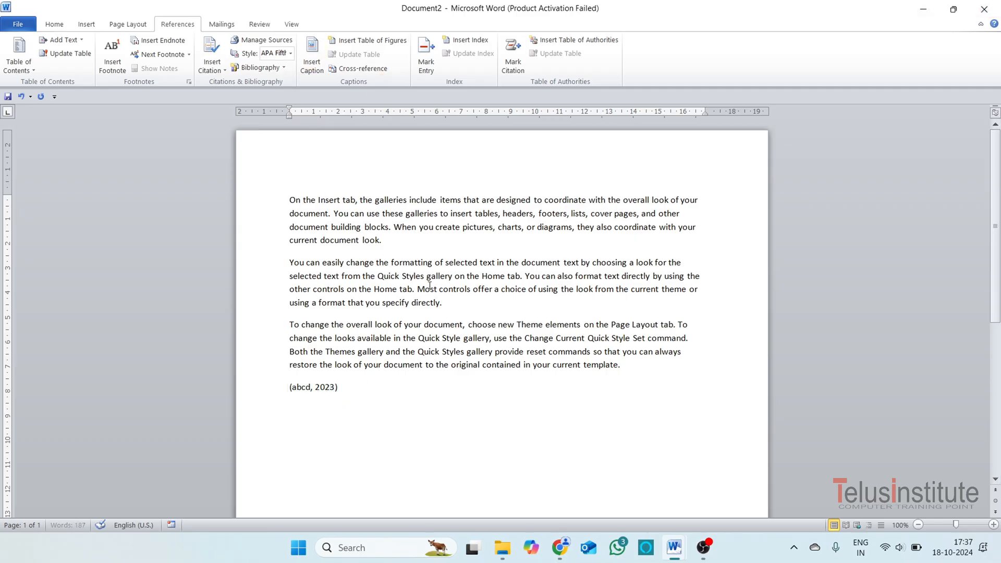
left_click(284, 68)
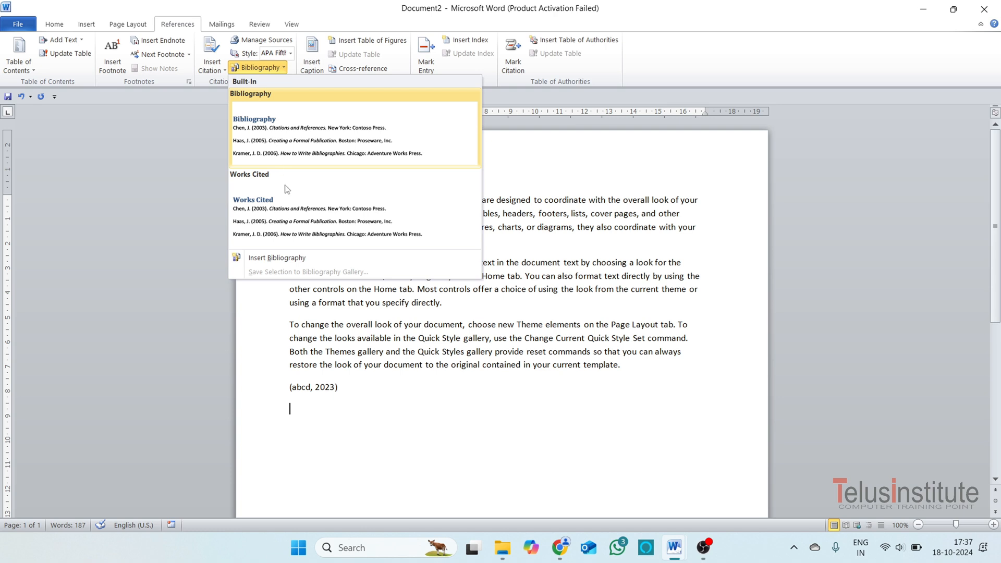
left_click(324, 154)
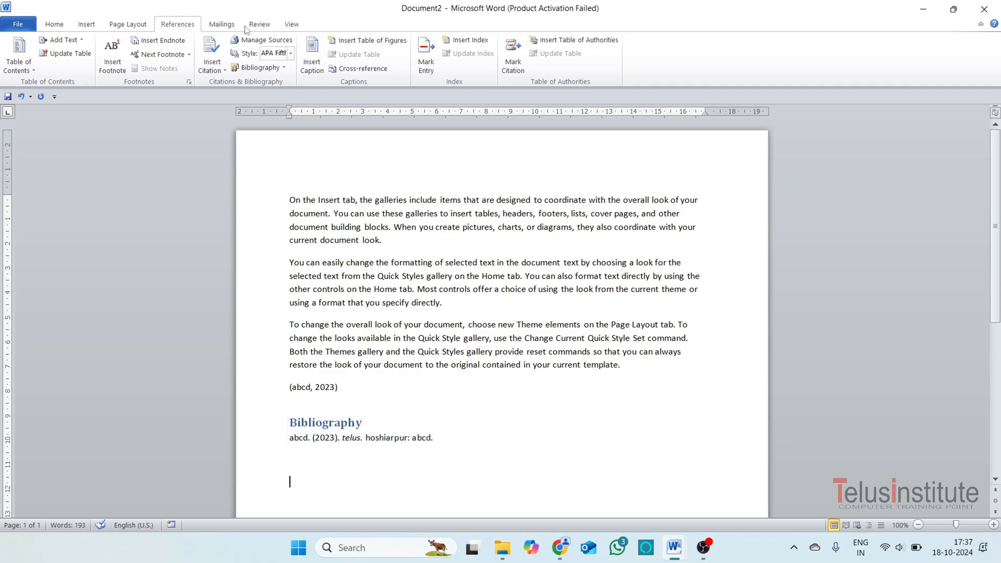
Add the built-in Works Cited list below the bibliography and compare the two blocks.
left_click(284, 68)
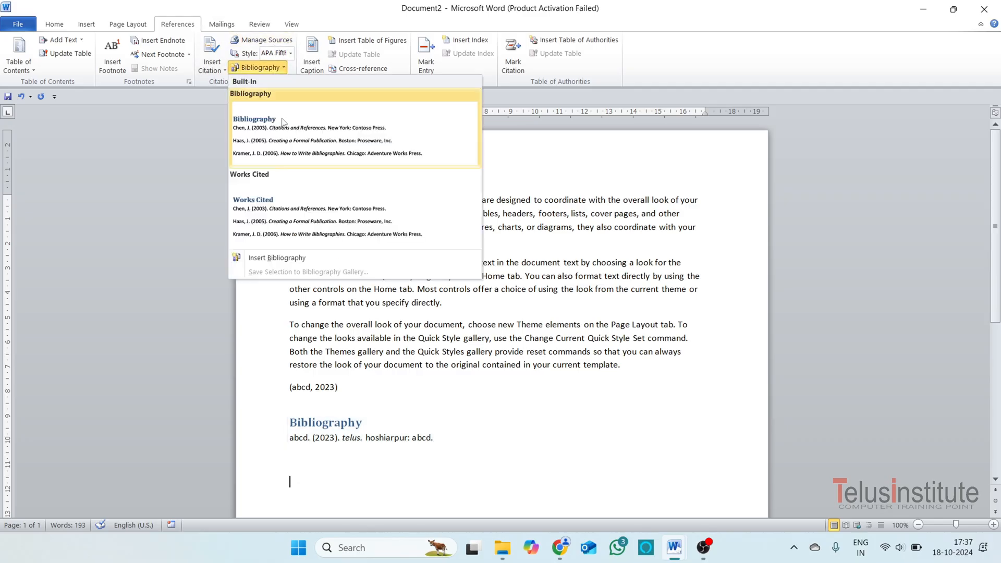
left_click(315, 226)
scroll(481, 382, "up", 3)
left_click(368, 308)
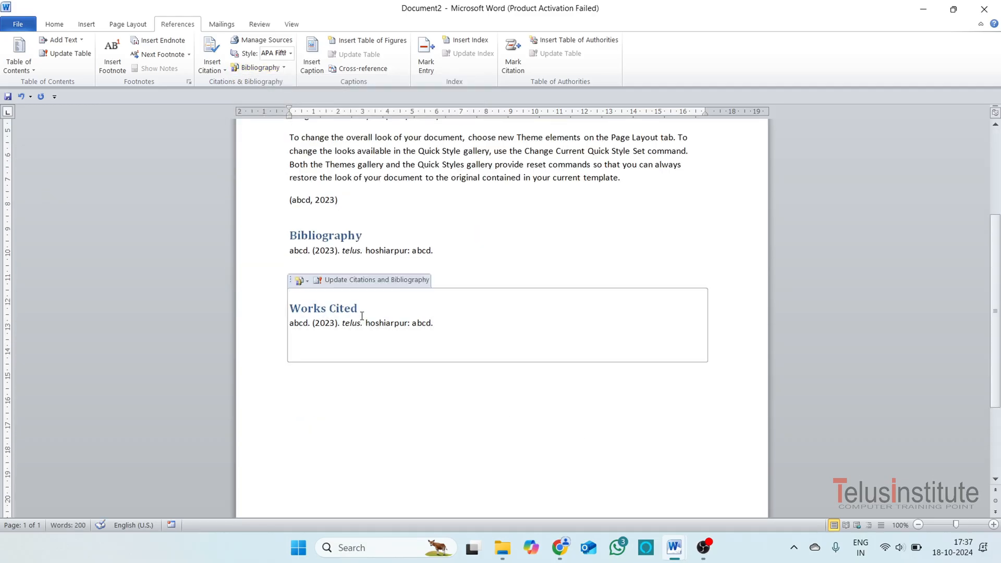
left_click(363, 236)
left_click(422, 364)
left_click(374, 276)
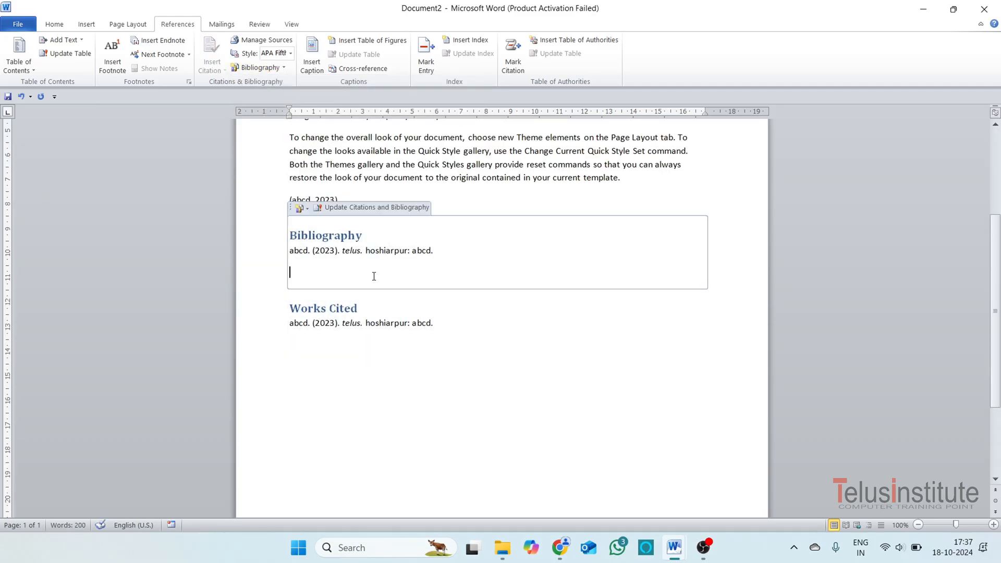
Change the author of the "telus" source to a person's first name in the Source Manager, updating both the master and current lists.
left_click(256, 44)
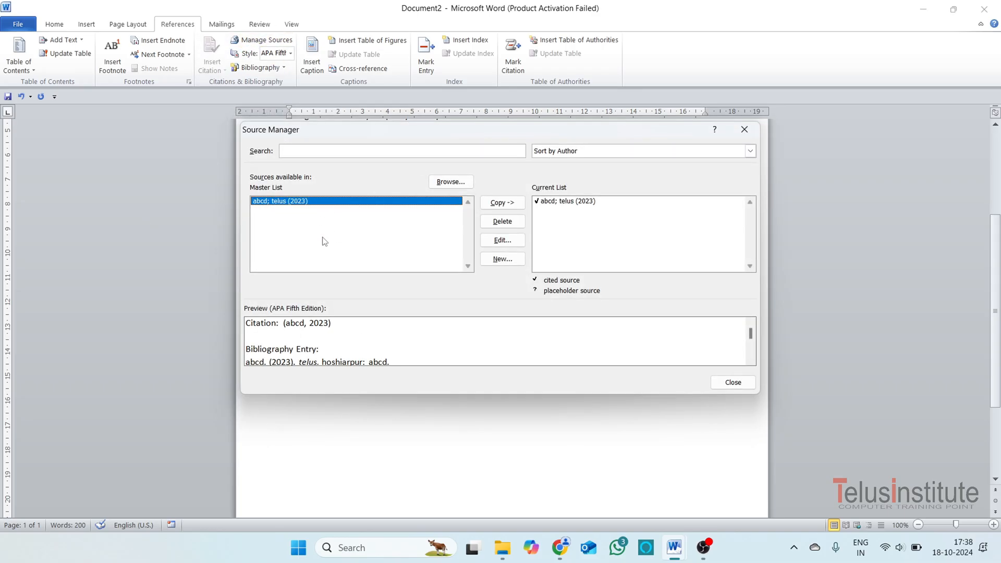
left_click(504, 242)
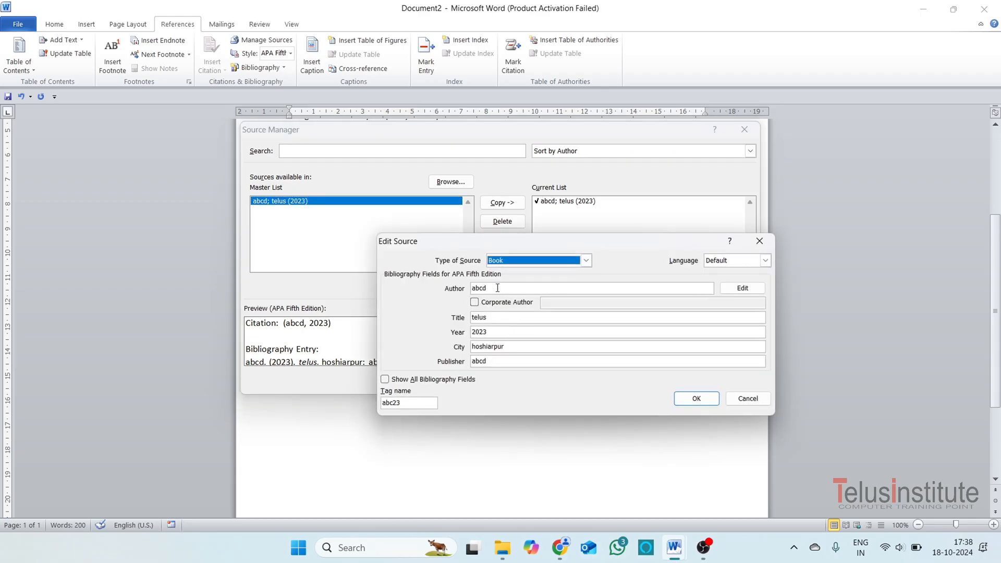
left_click(470, 293)
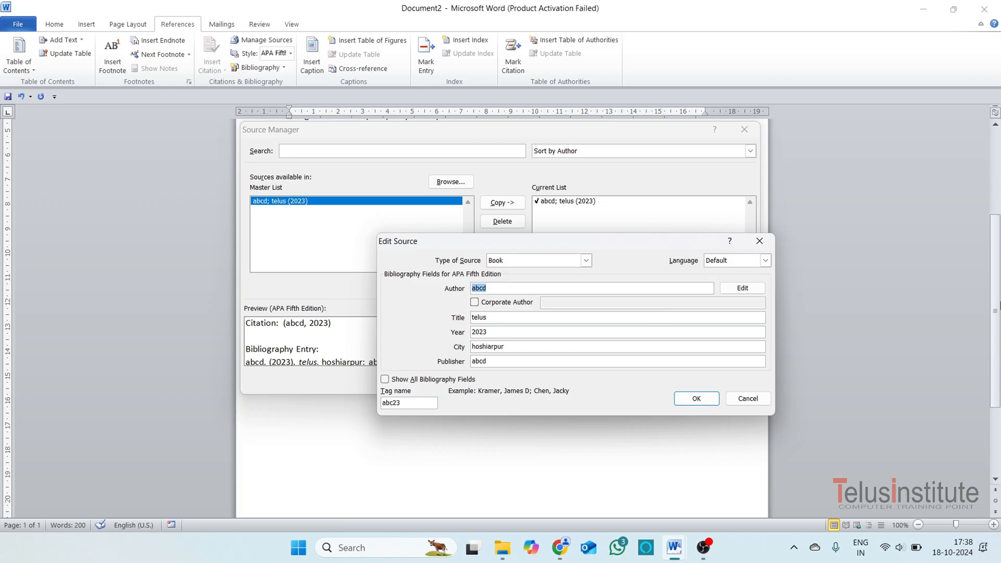
type("Surjeet")
left_click(698, 399)
left_click(453, 305)
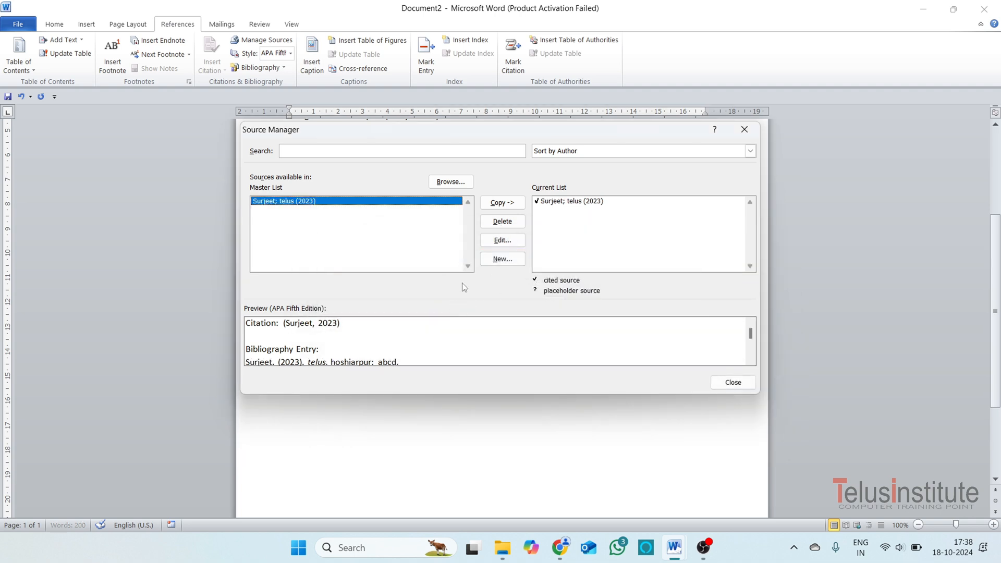
left_click(732, 383)
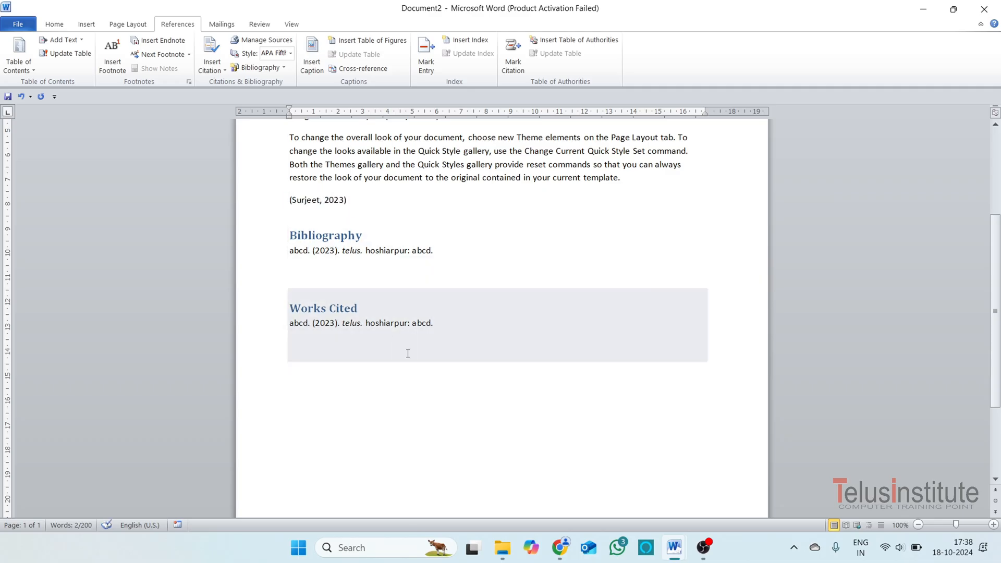
Replace the whole document content with sample paragraphs generated by =rand().
left_click(438, 407)
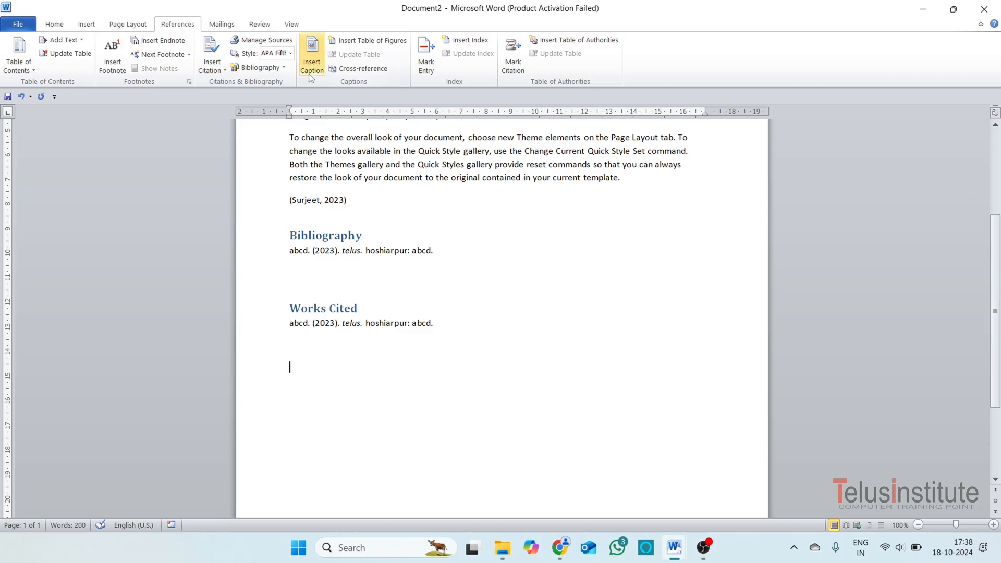
scroll(468, 387, "up", 4)
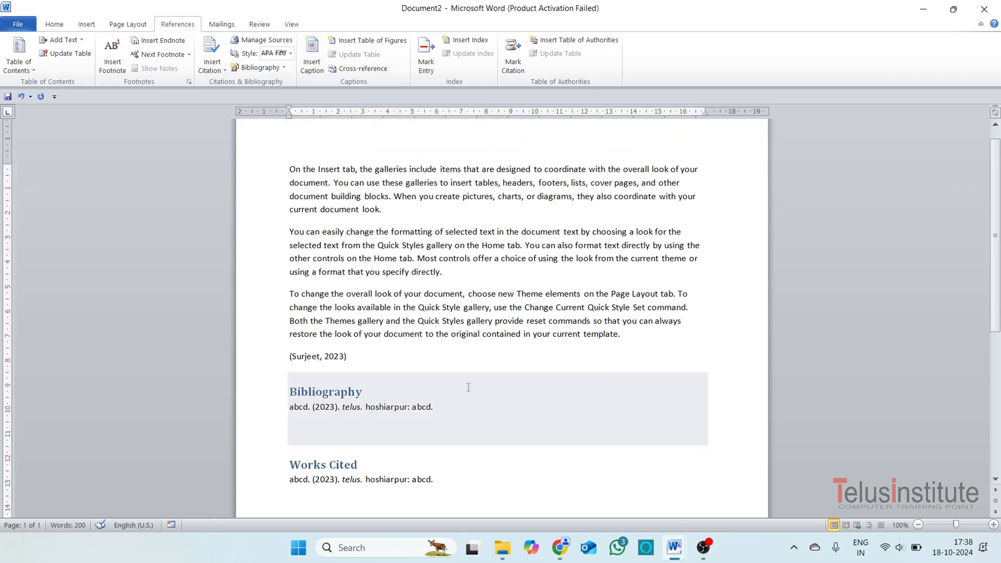
key("ctrl+a")
key("Delete")
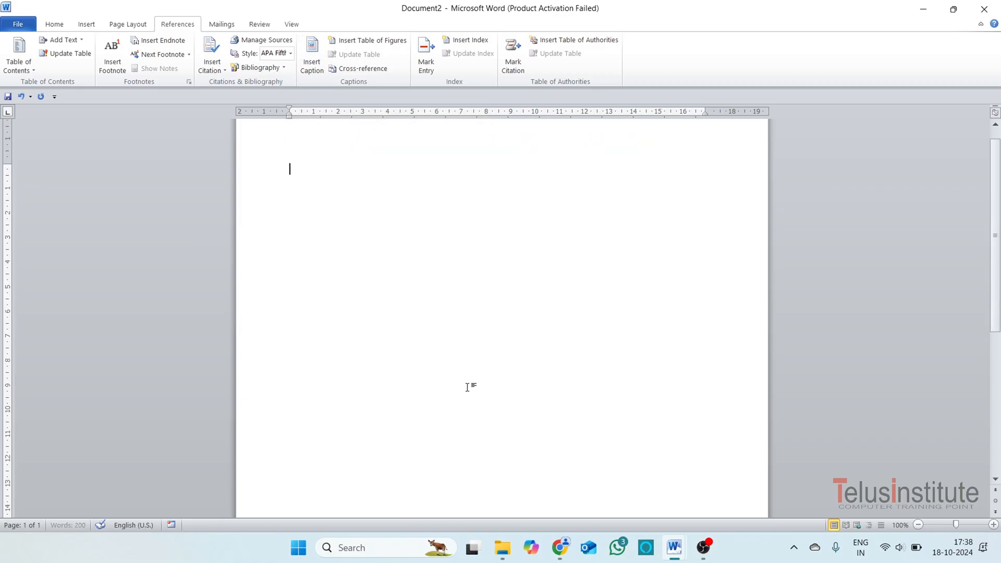
type("=rand")
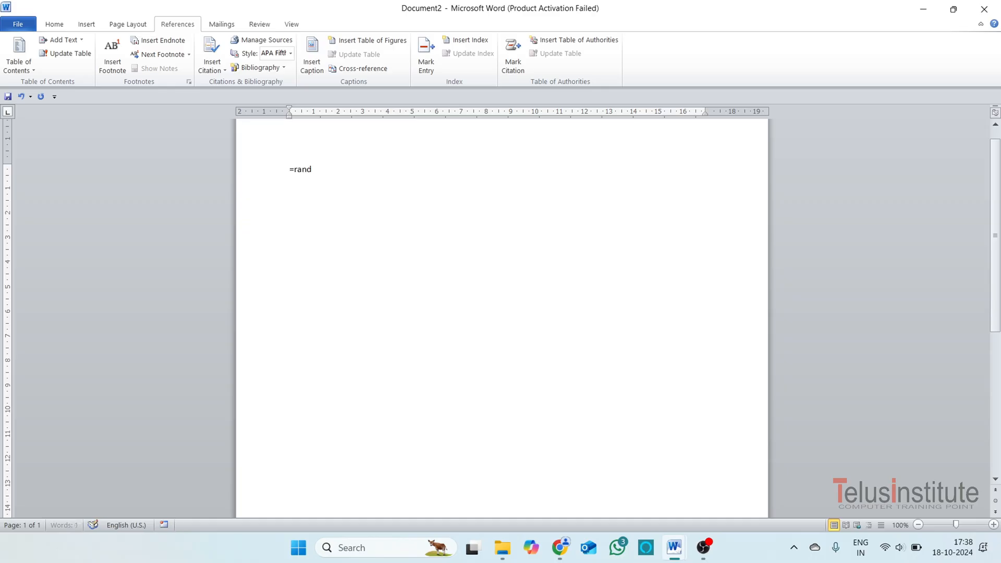
type("()")
key("Return")
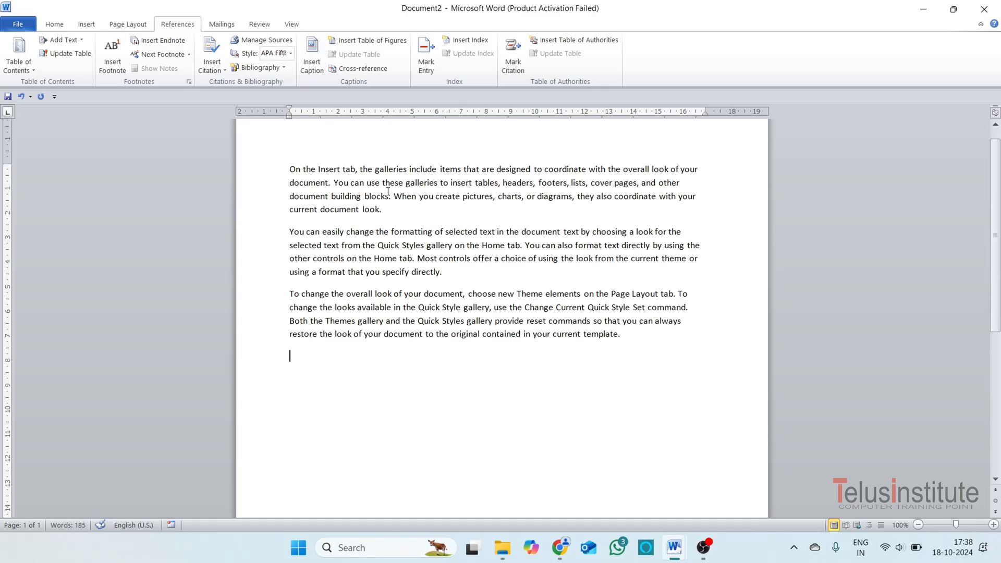
Add several blank lines after the first paragraph and after the second paragraph to make room for shapes.
left_click(396, 210)
key("Return")
key("Return")
key("Return")
key("Return")
key("Return")
key("Return")
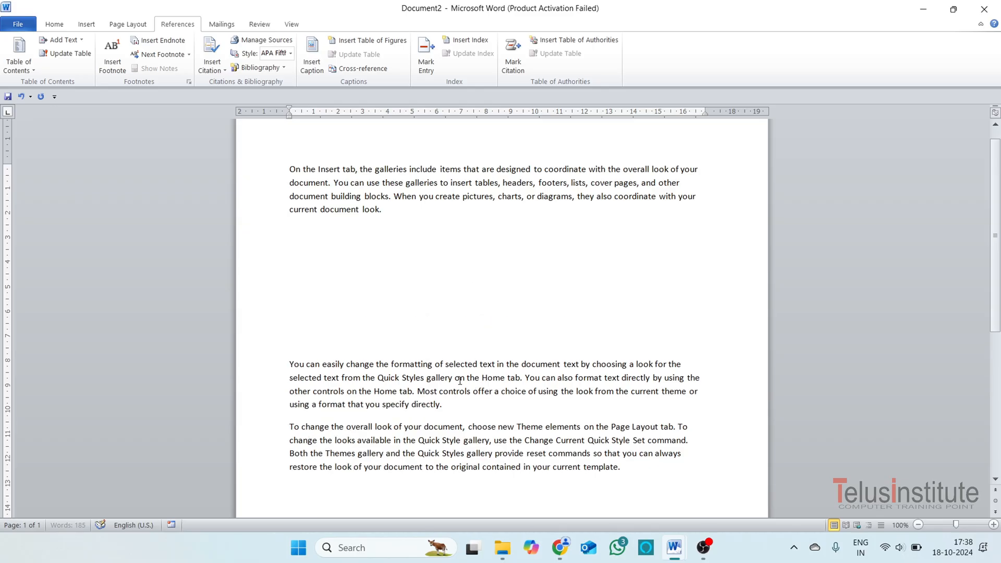
left_click(459, 405)
key("Return")
key("Return")
key("Return")
key("Return")
Draw an oval about 4 cm high and 4.6 cm wide in the gap below the first paragraph.
left_click(462, 261)
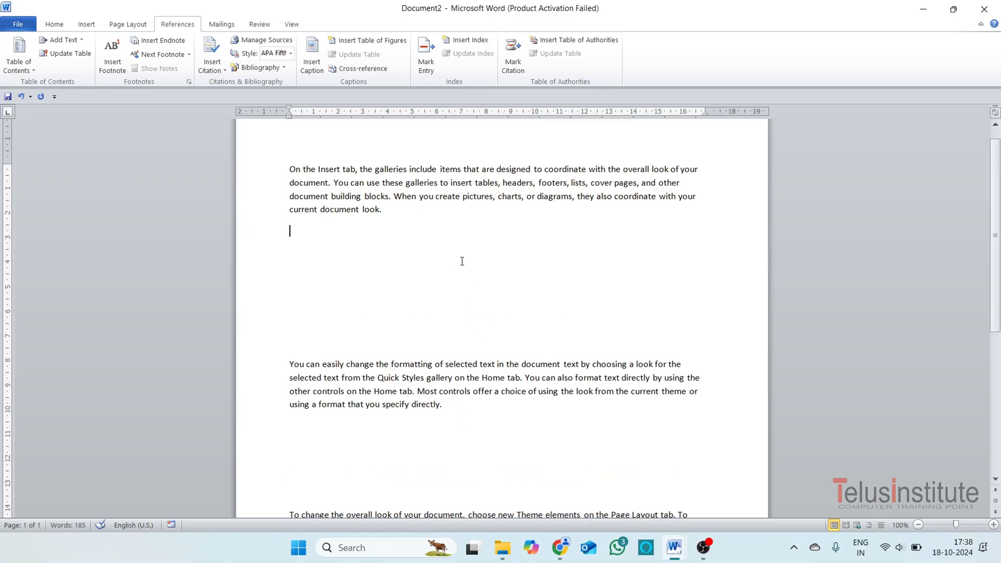
left_click(87, 24)
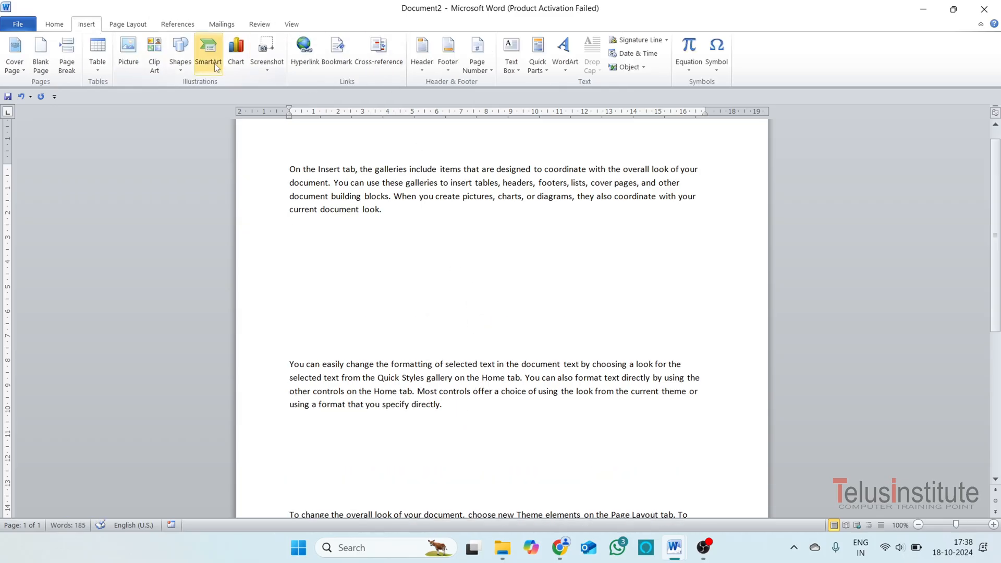
left_click(178, 56)
left_click(229, 100)
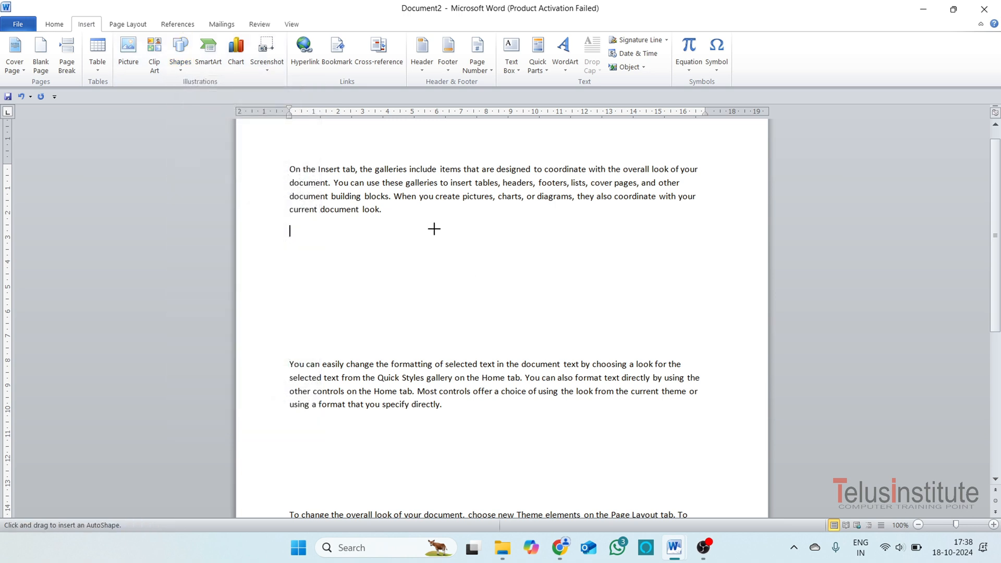
mouse_move(434, 228)
left_mouse_down()
mouse_move(511, 267)
mouse_move(538, 315)
left_mouse_up()
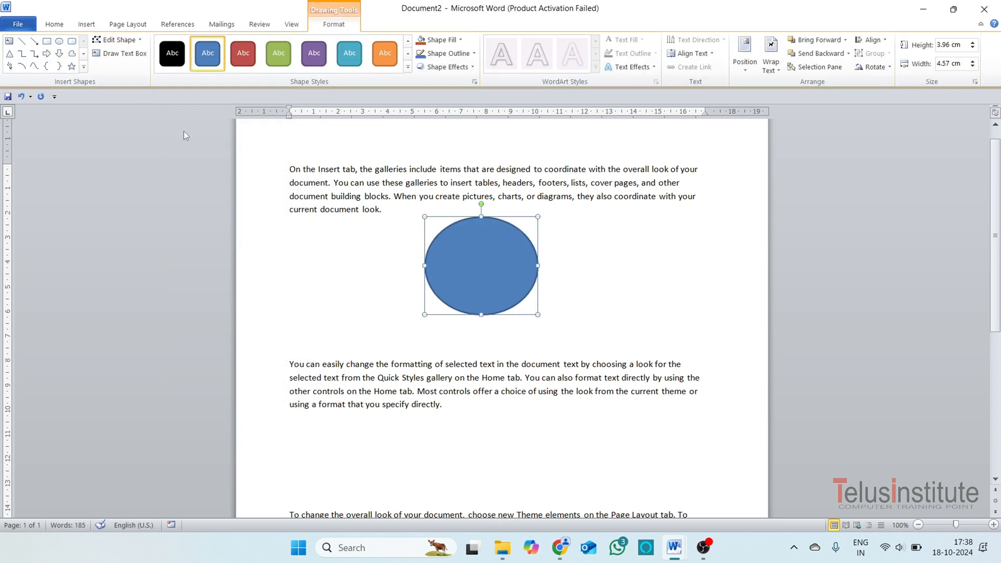
Draw a rectangle about 3.1 cm high and 3.6 cm wide in the gap below the second paragraph.
left_click(47, 40)
scroll(440, 364, "down", 2)
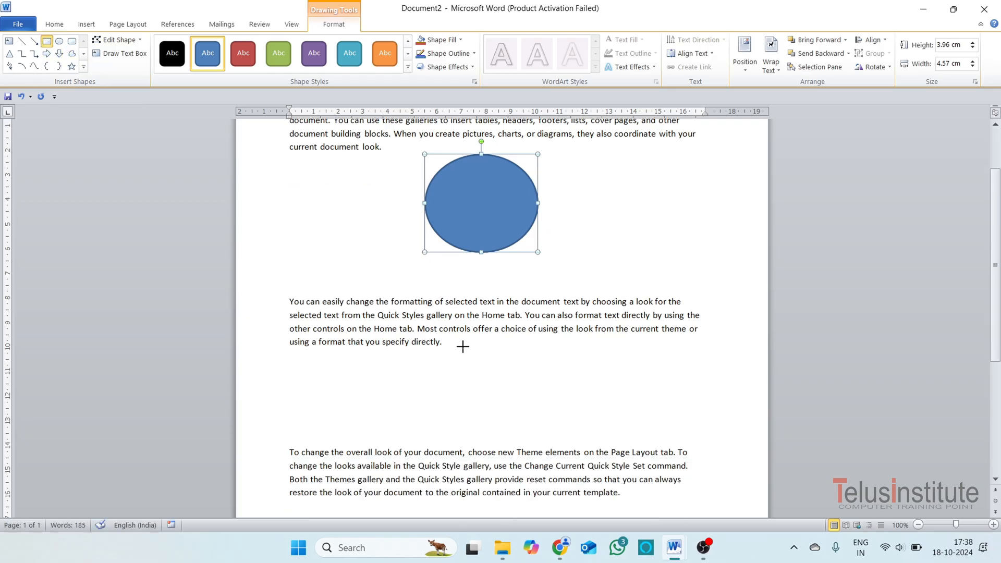
left_click_drag(461, 342, 550, 419)
Draw a five-point star about 4.4 cm high and 5.7 cm wide below the last paragraph.
scroll(553, 428, "down", 2)
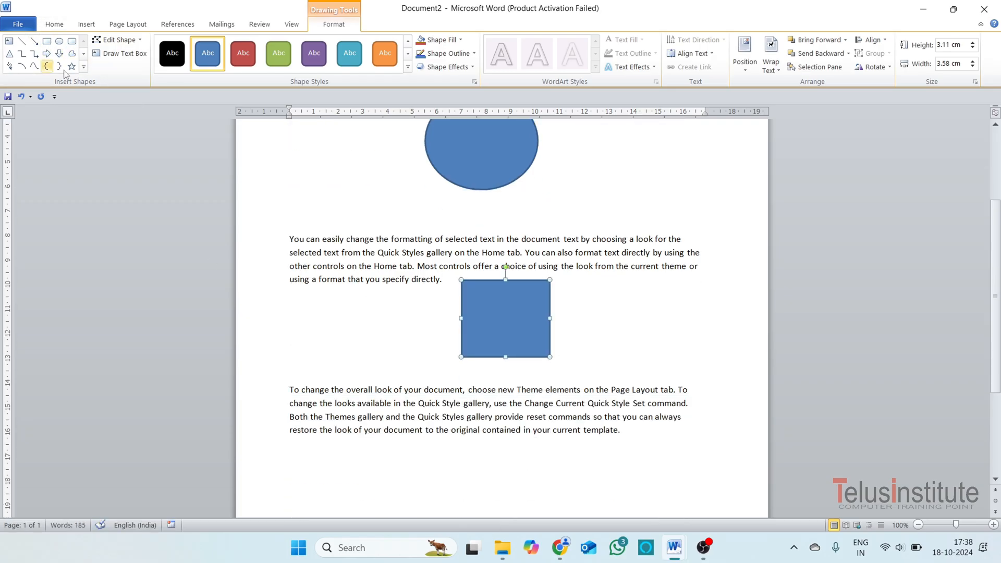
scroll(528, 464, "down", 3)
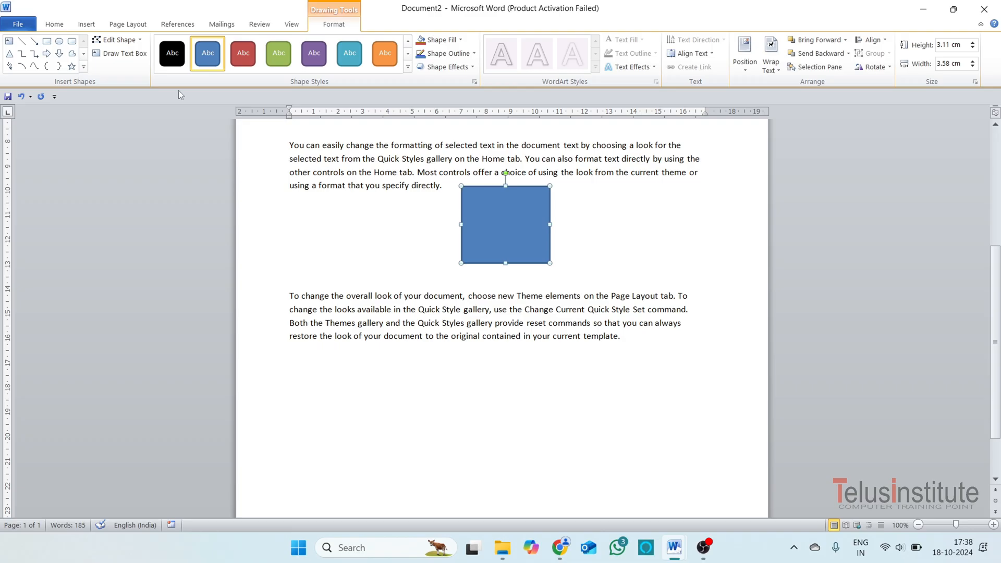
left_click(72, 66)
left_click_drag(453, 350, 595, 455)
Insert a centred caption "Shape 1" below the oval, using a new caption label named Shape.
scroll(571, 290, "up", 5)
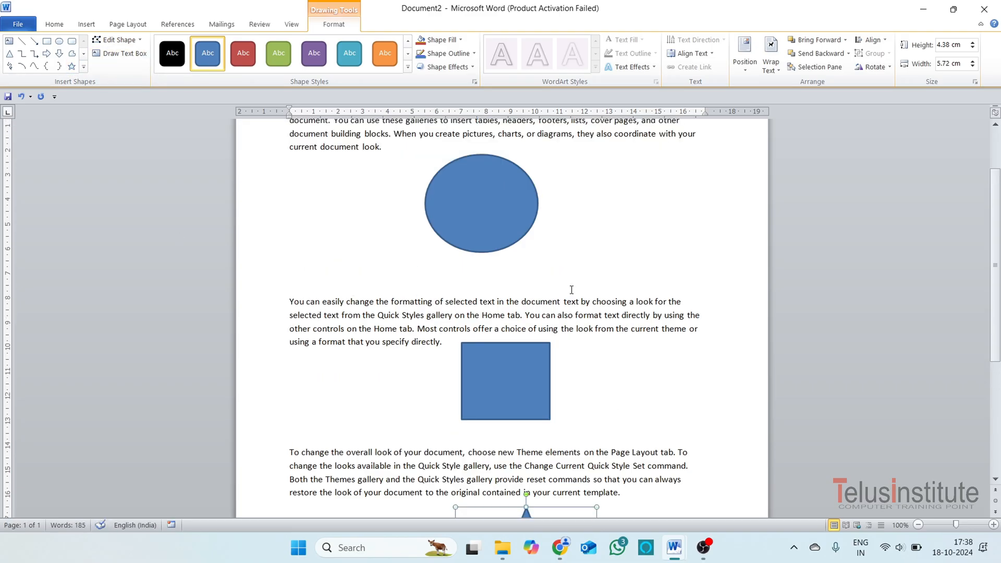
left_click(466, 268)
left_click(177, 24)
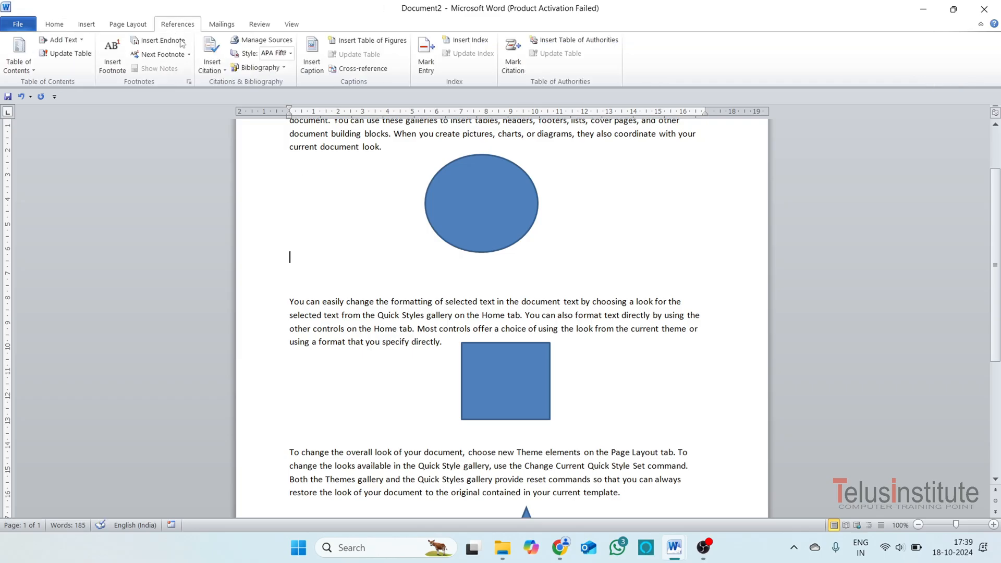
left_click(313, 68)
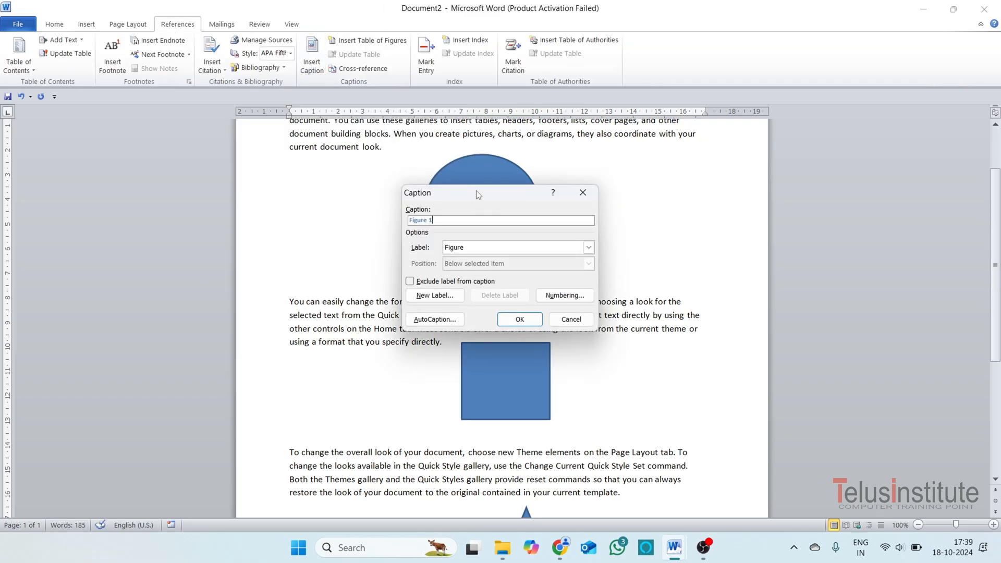
left_click_drag(477, 195, 674, 195)
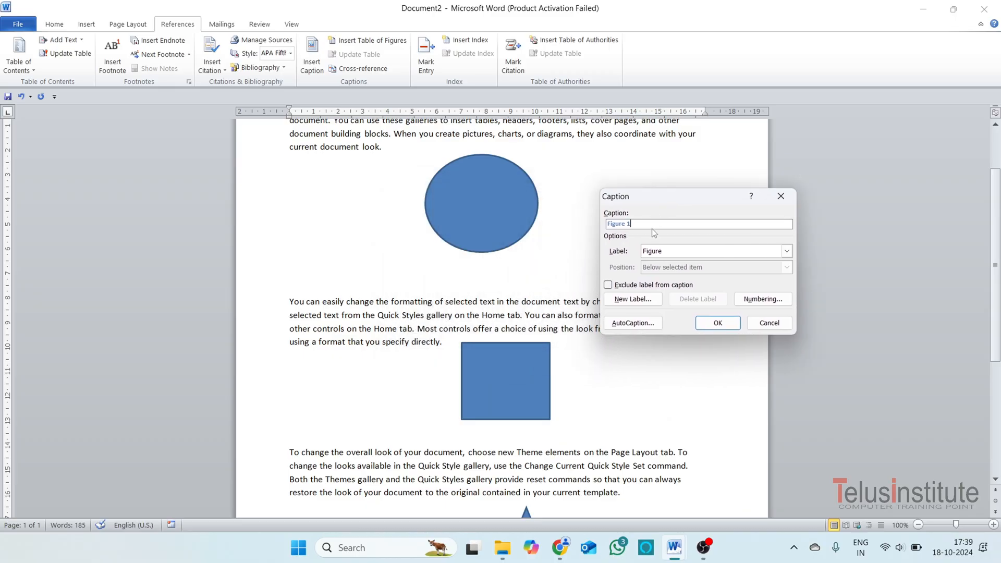
left_click(787, 251)
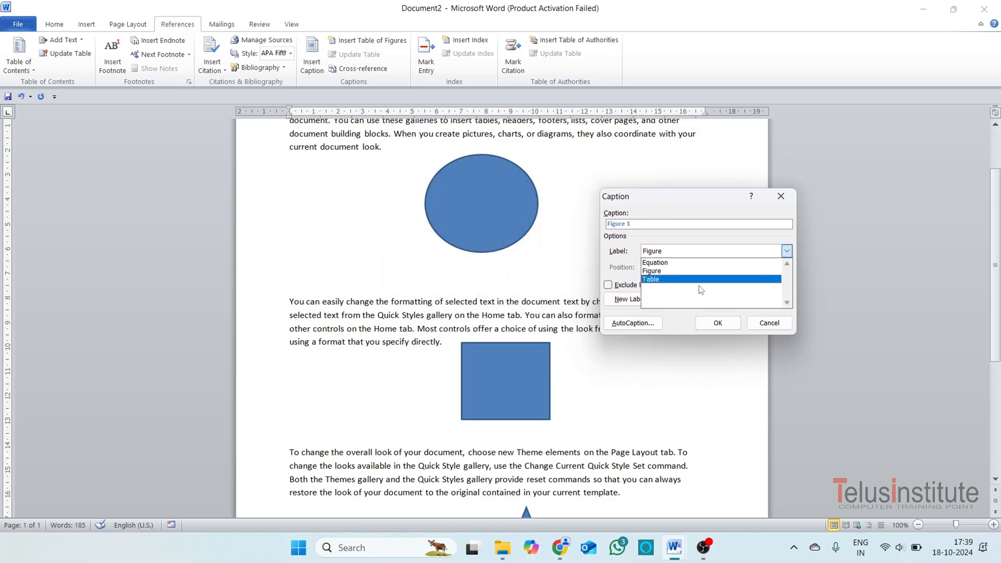
left_click(691, 271)
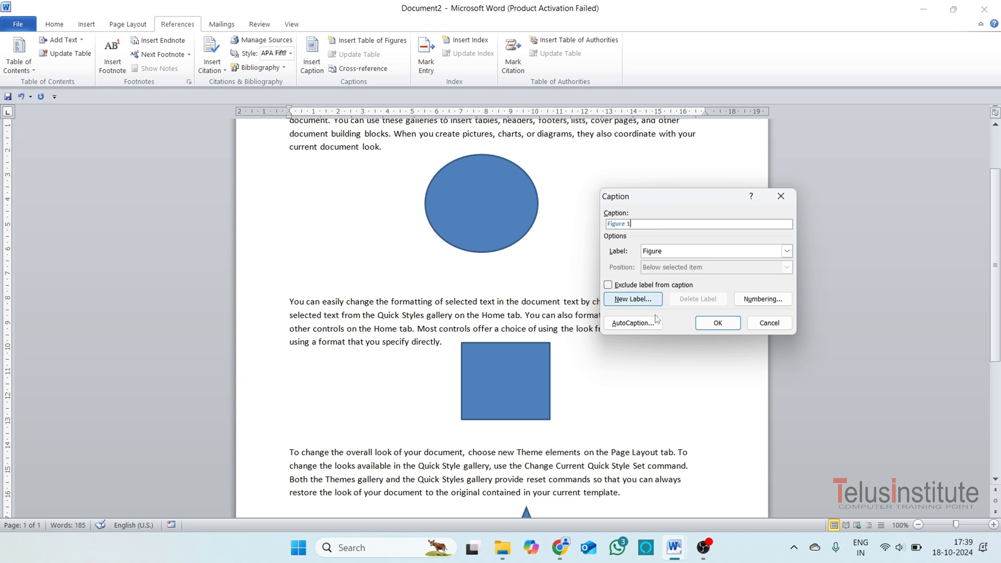
left_click(634, 299)
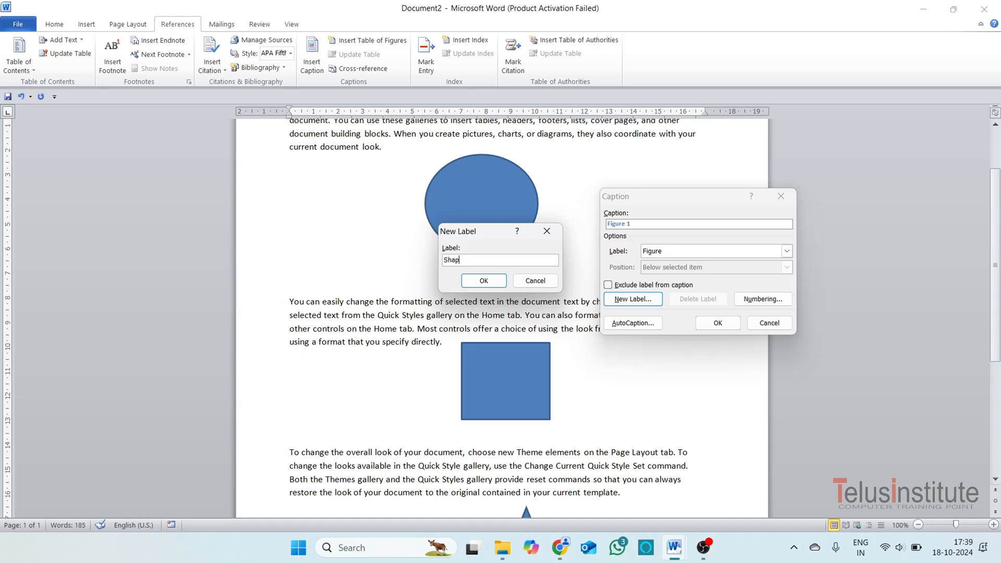
left_click(484, 281)
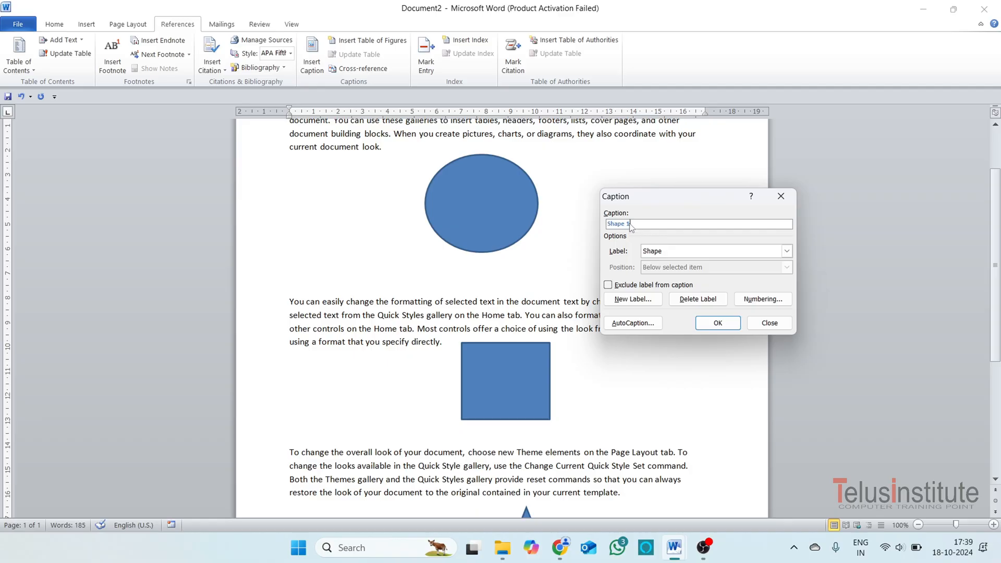
left_click(718, 323)
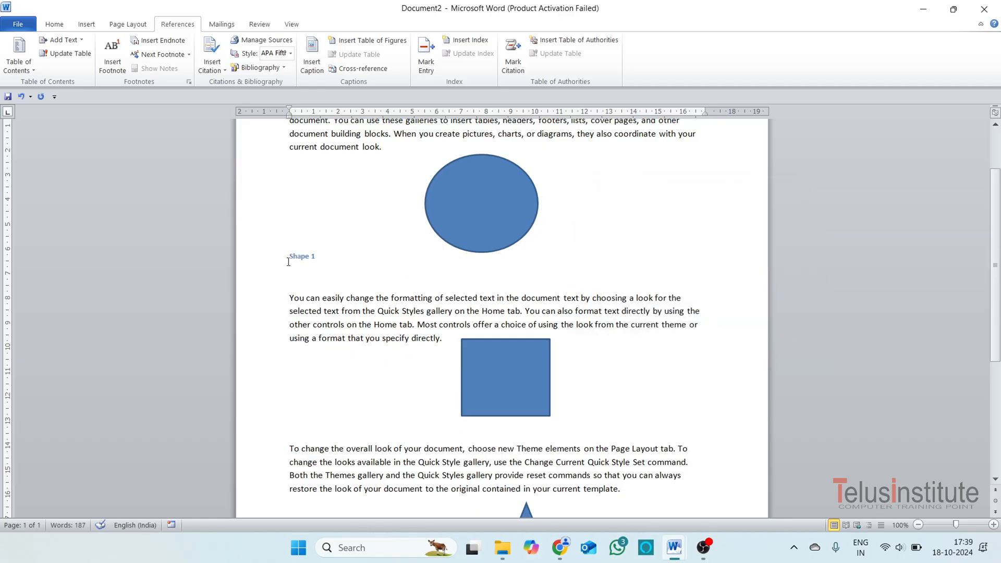
key("ctrl+e")
Insert the caption "Shape 2" below the rectangle.
left_click(500, 417)
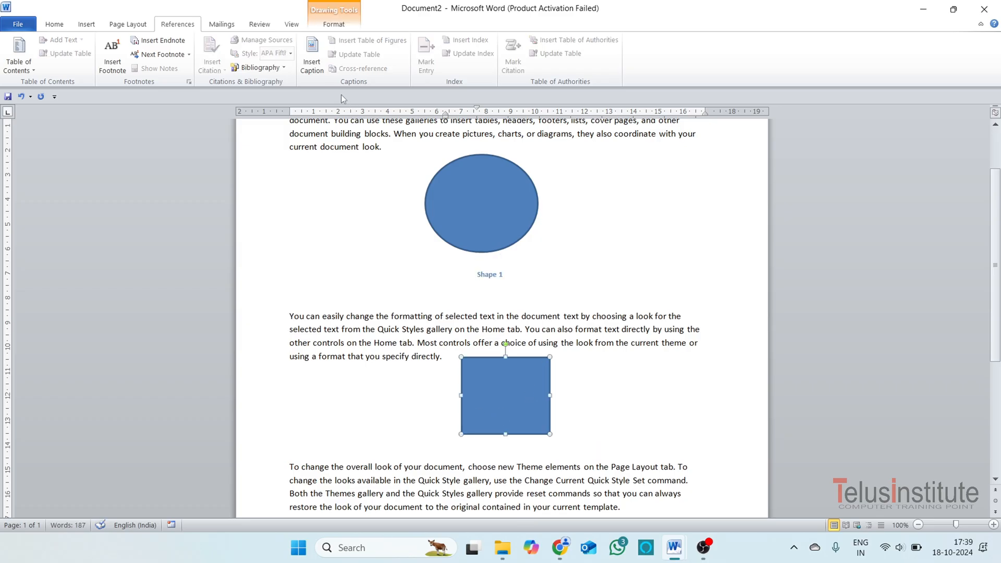
left_click(312, 57)
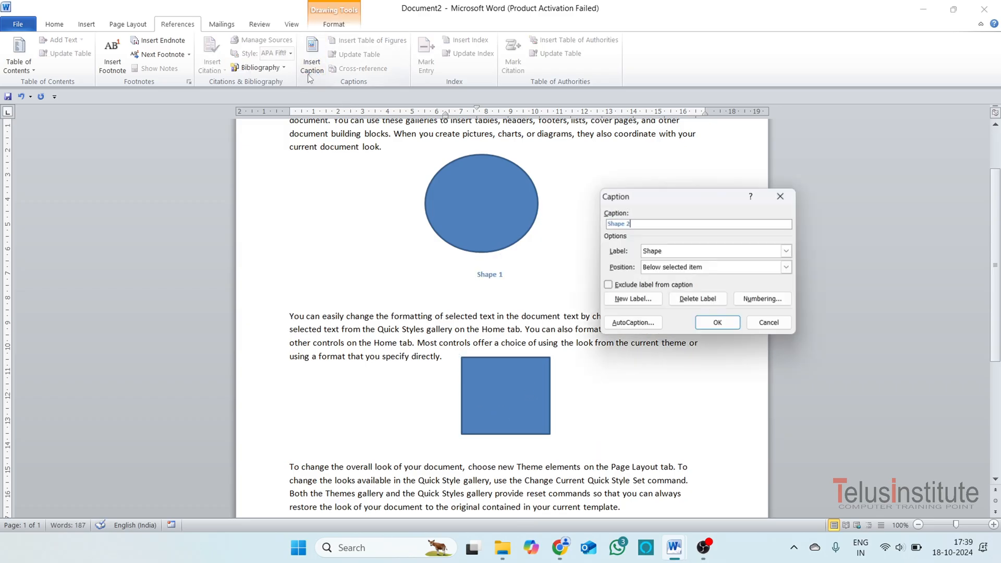
left_click(719, 327)
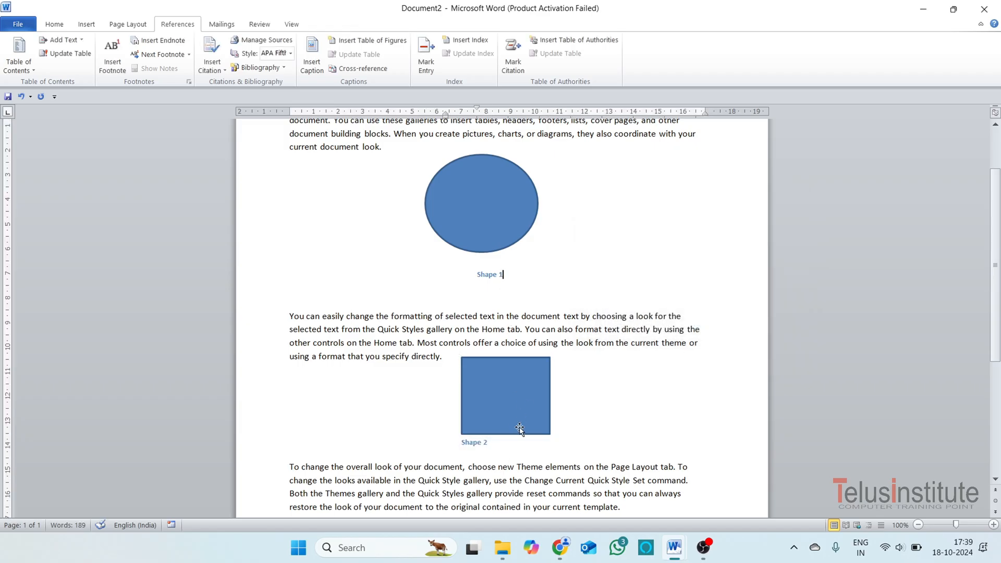
Insert the caption "Shape 3" below the star.
scroll(510, 418, "down", 2)
left_click(536, 459)
scroll(537, 459, "down", 2)
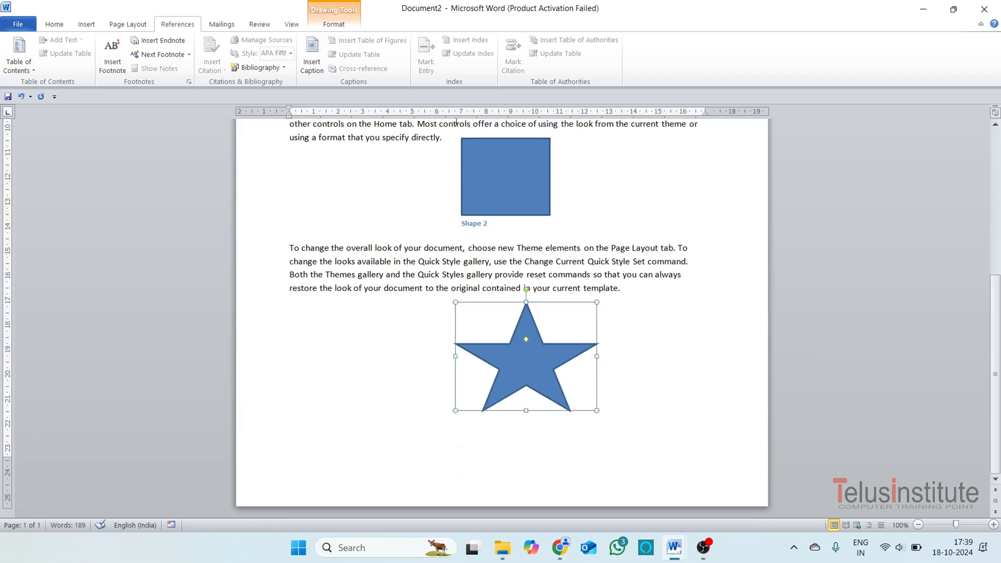
left_click(312, 56)
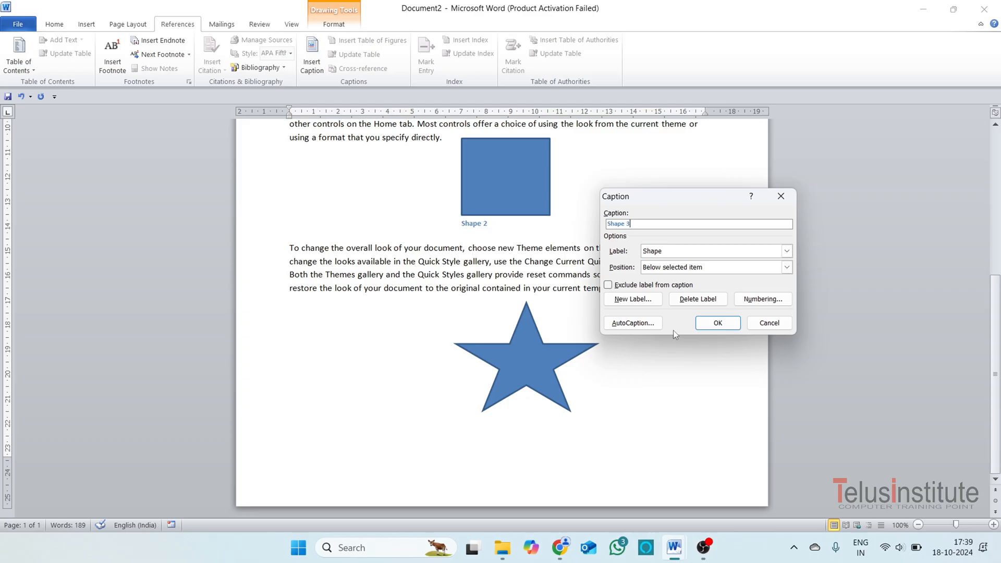
left_click(715, 323)
Add blank lines above the first paragraph and insert a table of figures for the Shape caption label there.
scroll(614, 415, "up", 5)
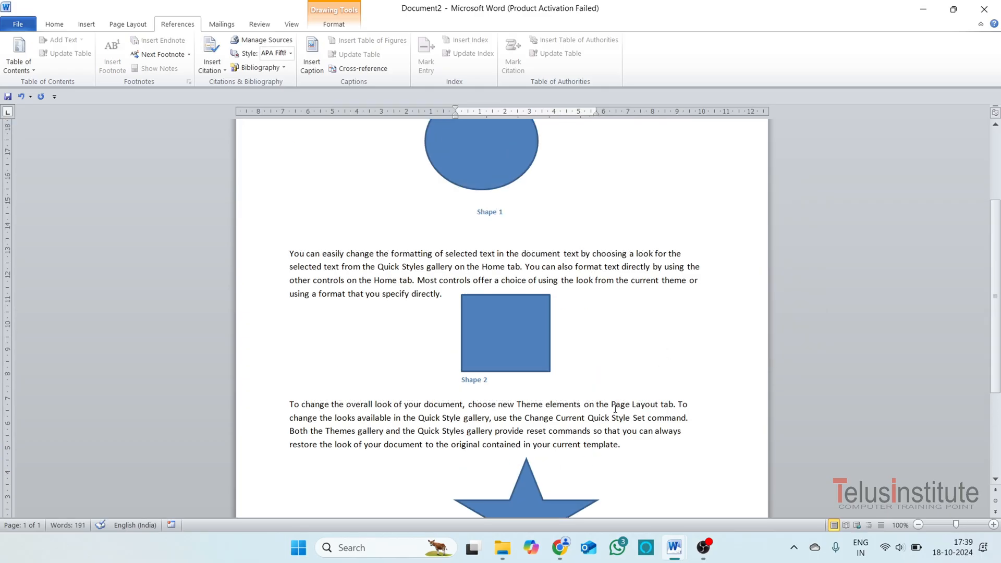
left_click(290, 200)
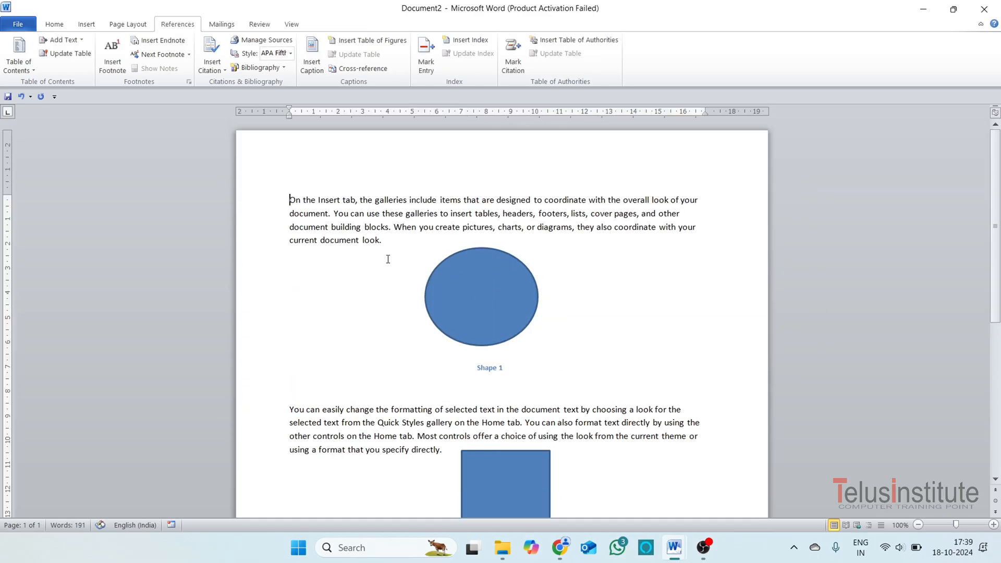
key("Return")
key("Return")
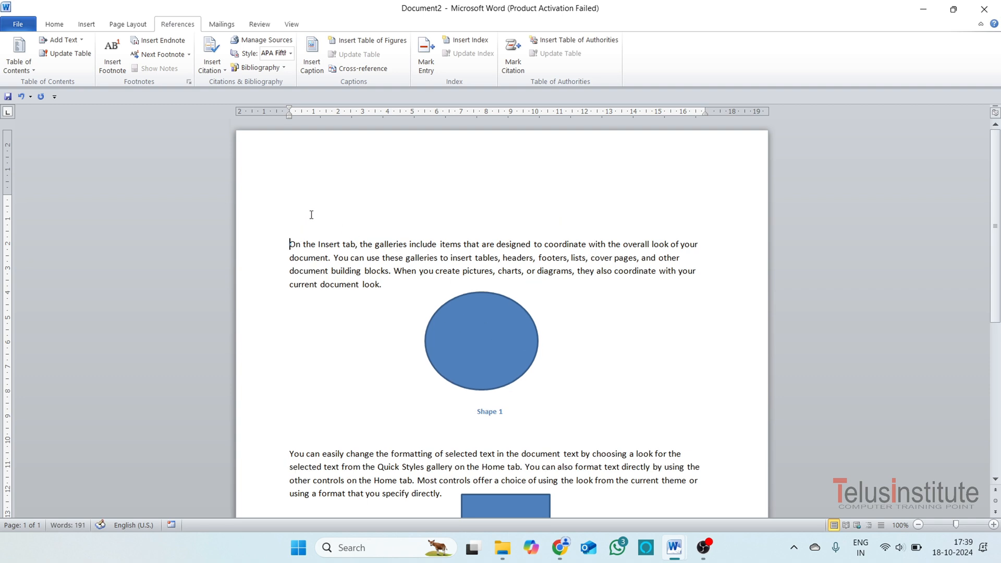
key("Up")
key("Up")
left_click(374, 45)
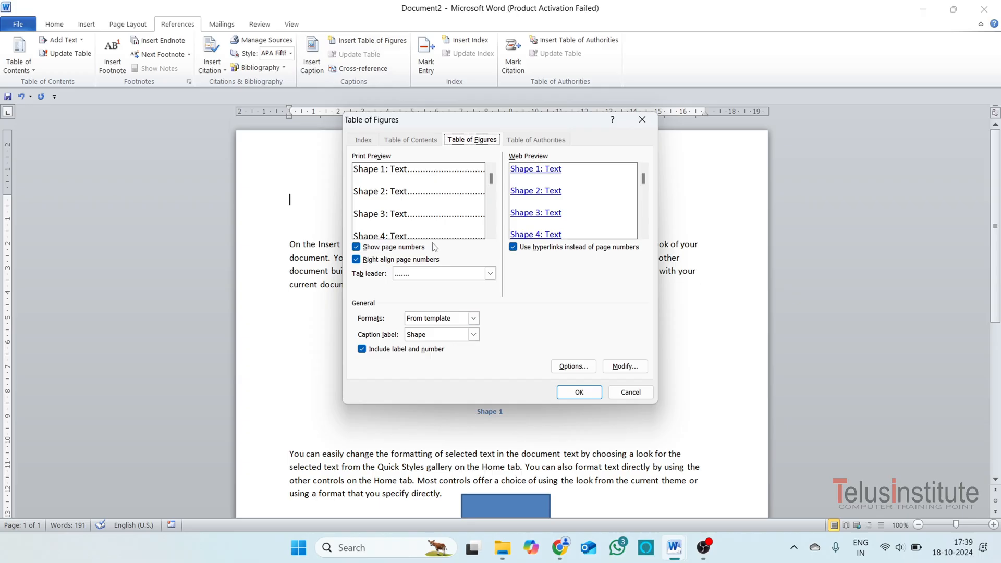
left_click(589, 395)
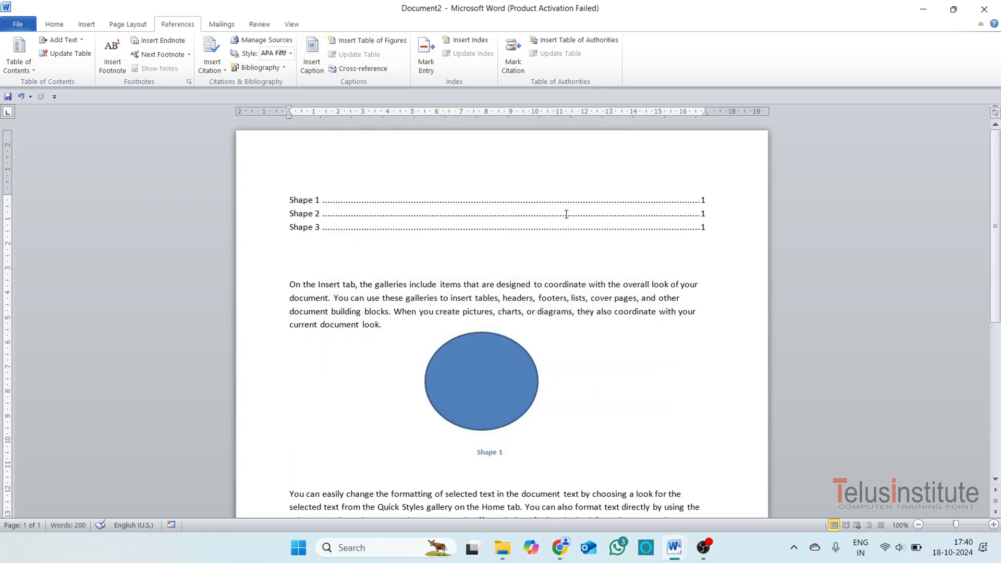
Follow the Shape 3 link in the table of figures to its caption, and return to the line below the table.
left_click(583, 204)
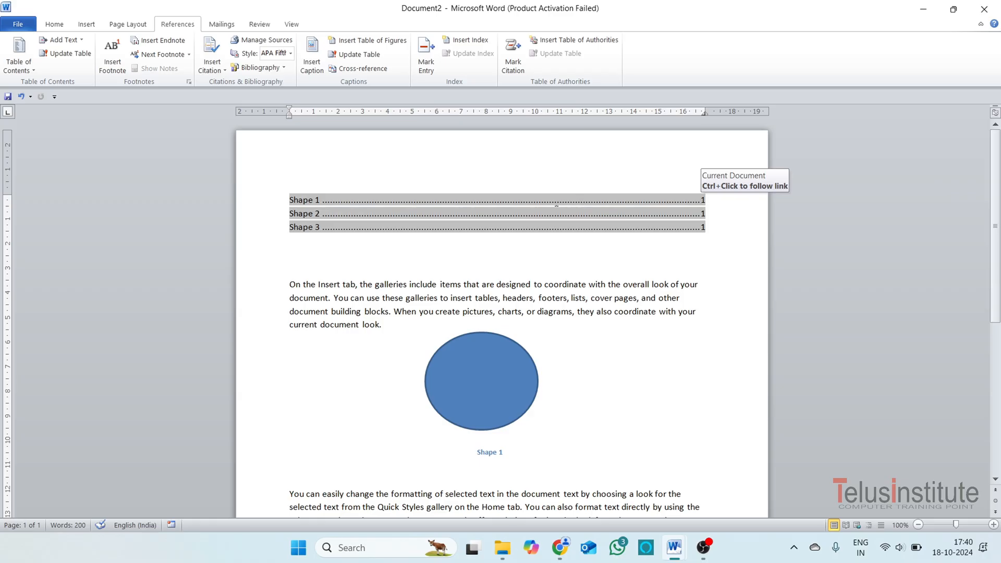
left_click(306, 235, "ctrl")
scroll(505, 302, "up", 4)
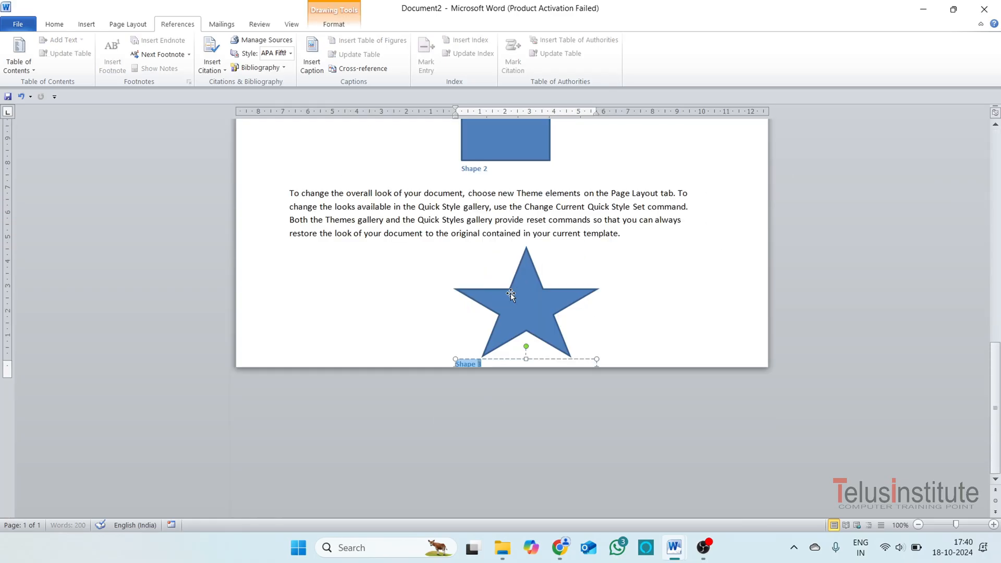
scroll(511, 293, "up", 10)
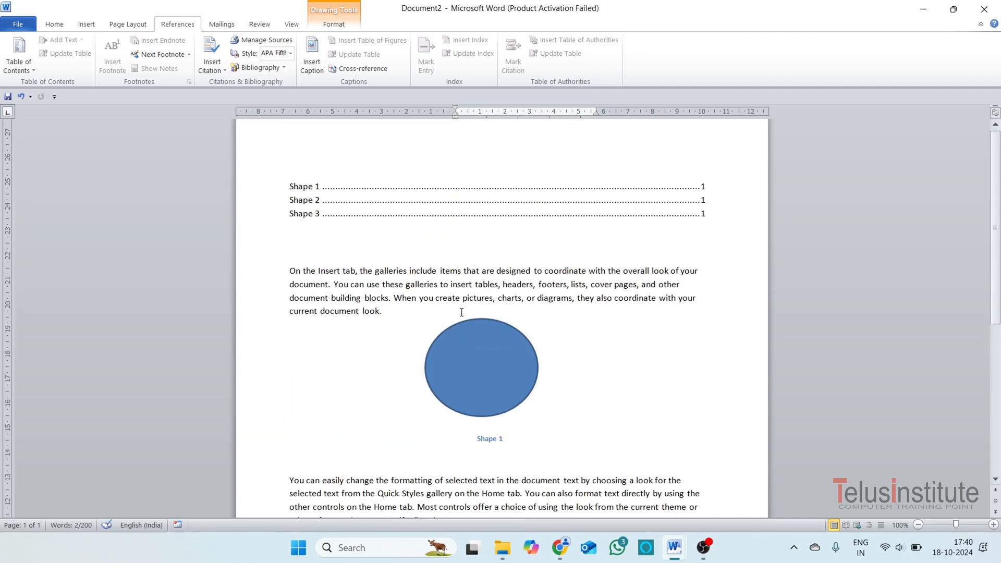
scroll(441, 276, "up", 1)
left_click(322, 245)
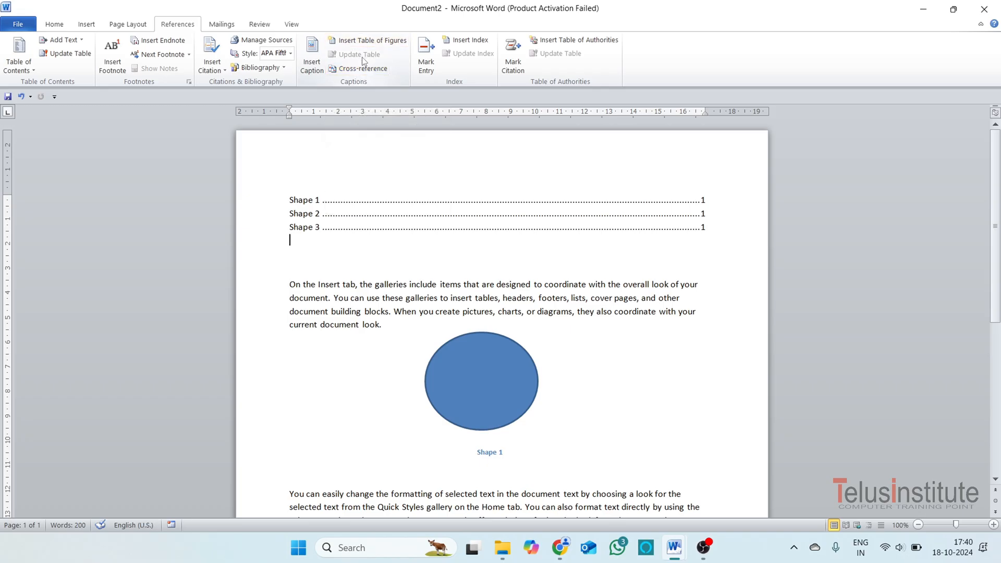
Break the last paragraph after "Quick S" with blank lines and a page break, moving the remaining text to a second page.
scroll(589, 443, "down", 10)
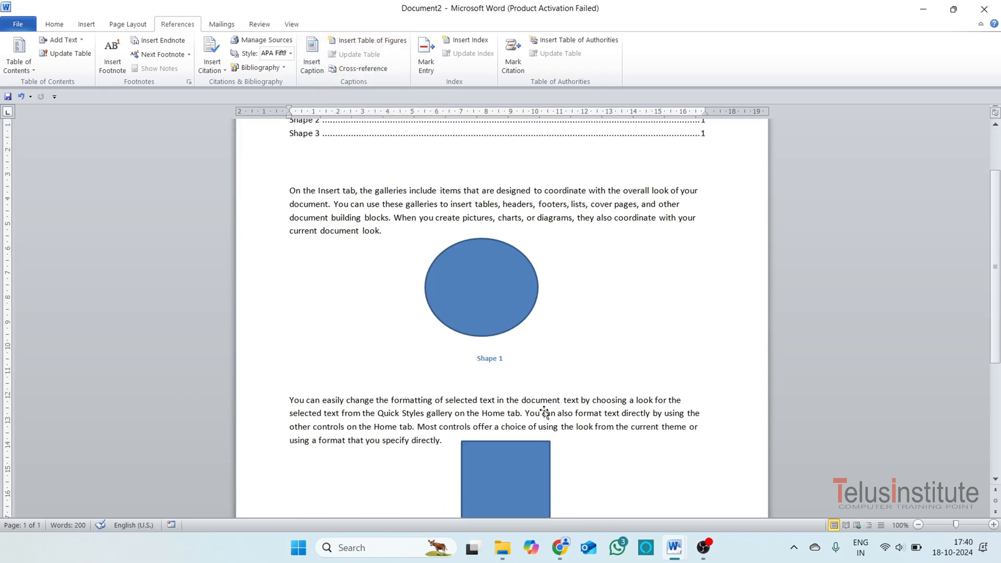
left_click(641, 384)
key("Return")
key("Return")
key("Return")
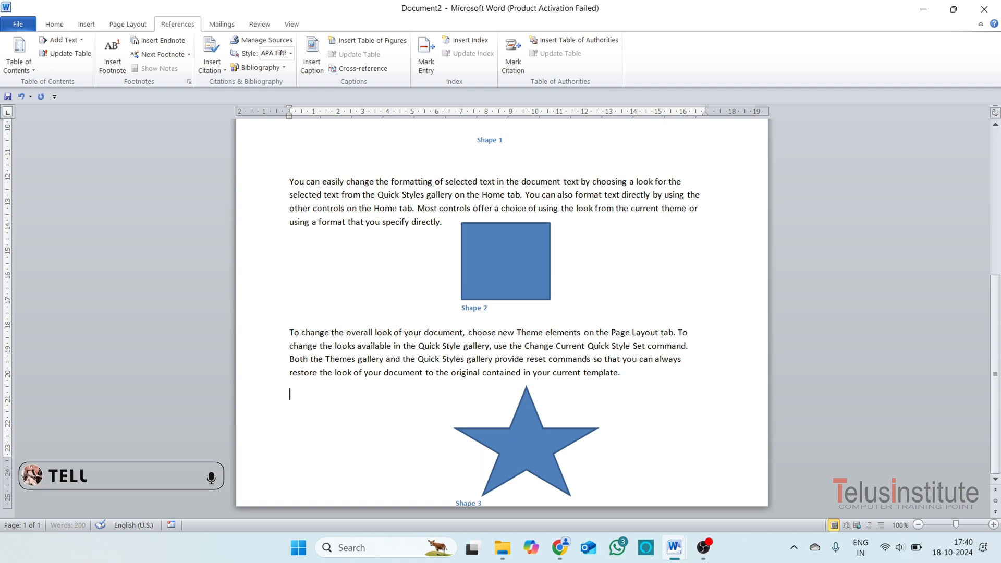
key("ctrl+Return")
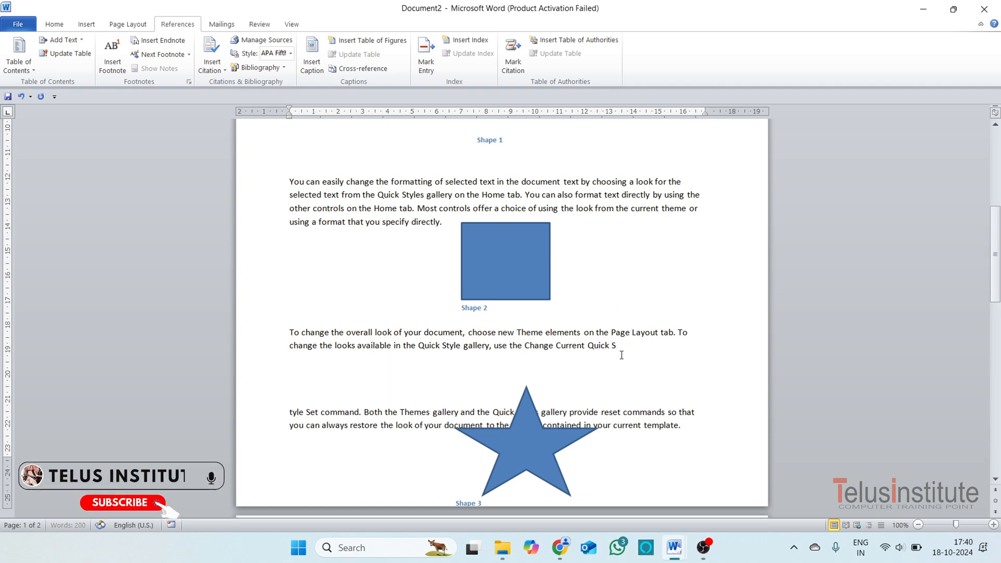
Move the star onto the second page and add blank lines above the text there.
scroll(621, 350, "down", 4)
left_click_drag(528, 335, 510, 415)
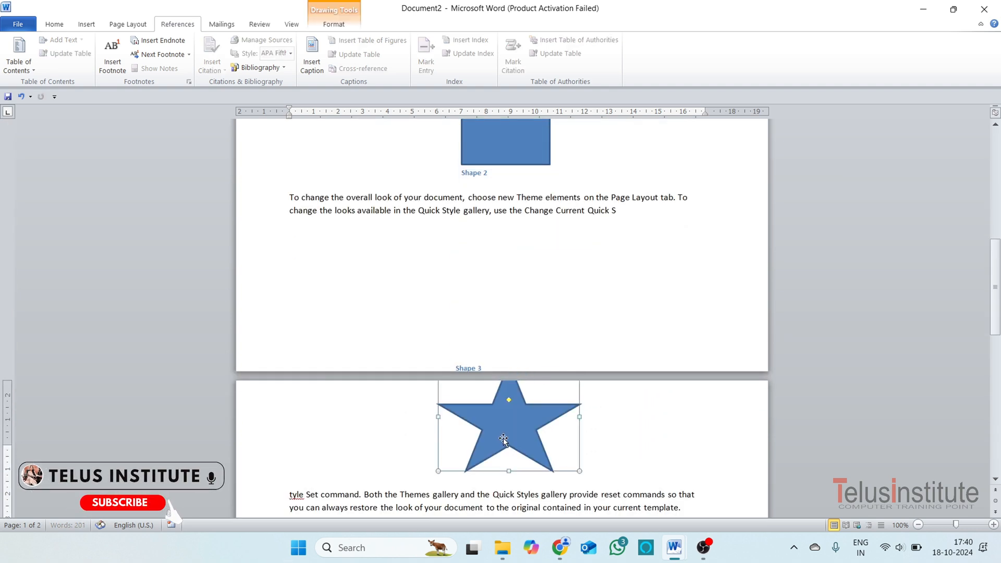
left_click(455, 368)
key("Return")
key("Return")
key("Return")
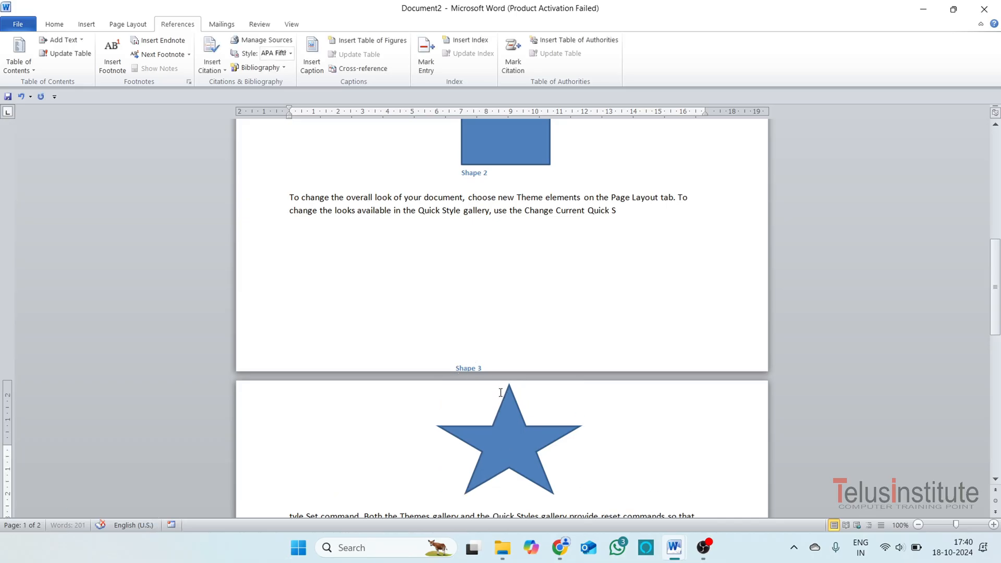
Draw a right block arrow about 5.53 cm wide and 5.97 cm high below the text on the second page.
left_click(483, 268)
scroll(459, 225, "up", 2)
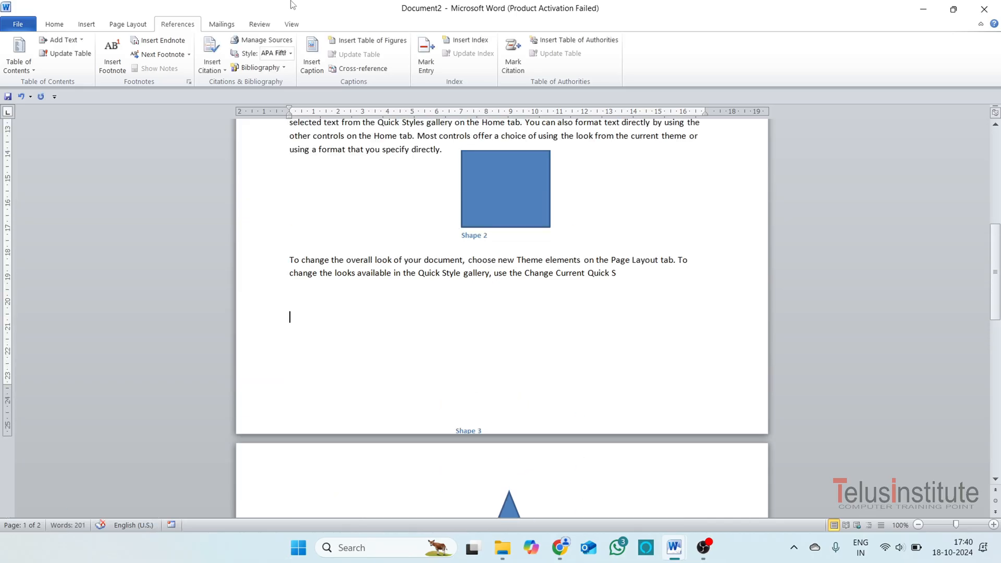
left_click(87, 24)
left_click(188, 70)
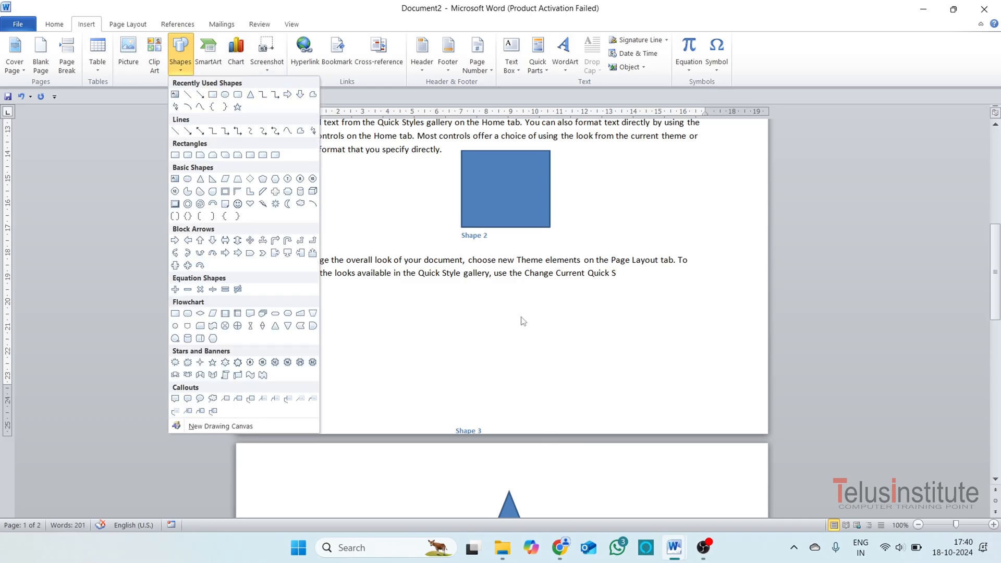
left_click(524, 297)
left_click(180, 72)
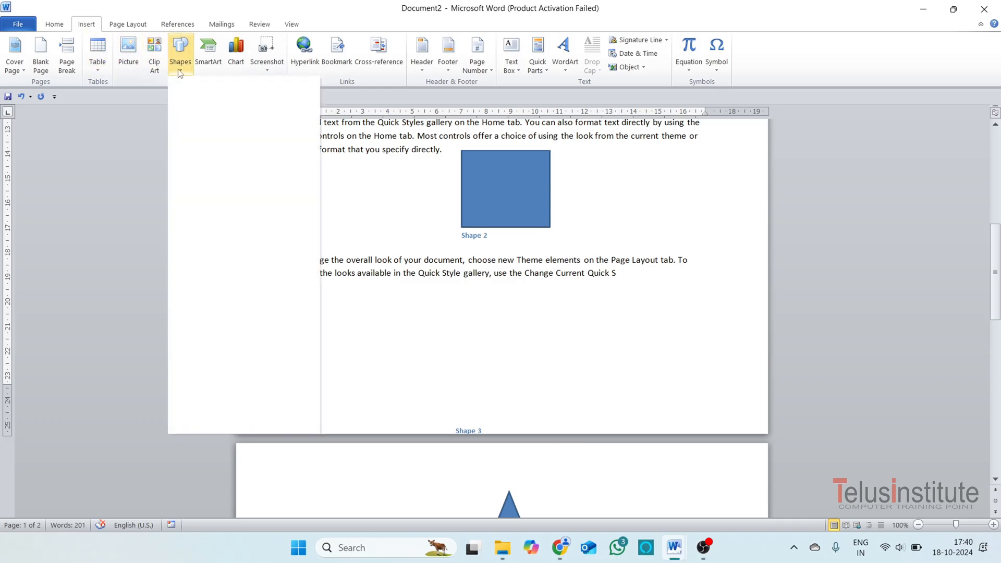
left_click(288, 98)
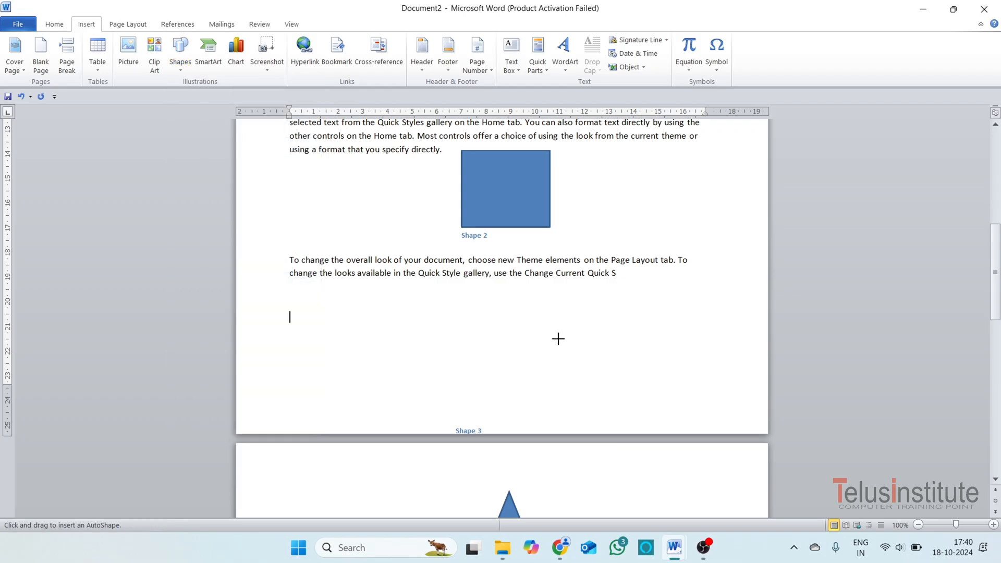
scroll(533, 456, "down", 10)
mouse_move(413, 229)
left_mouse_down()
mouse_move(498, 293)
mouse_move(551, 378)
left_mouse_up()
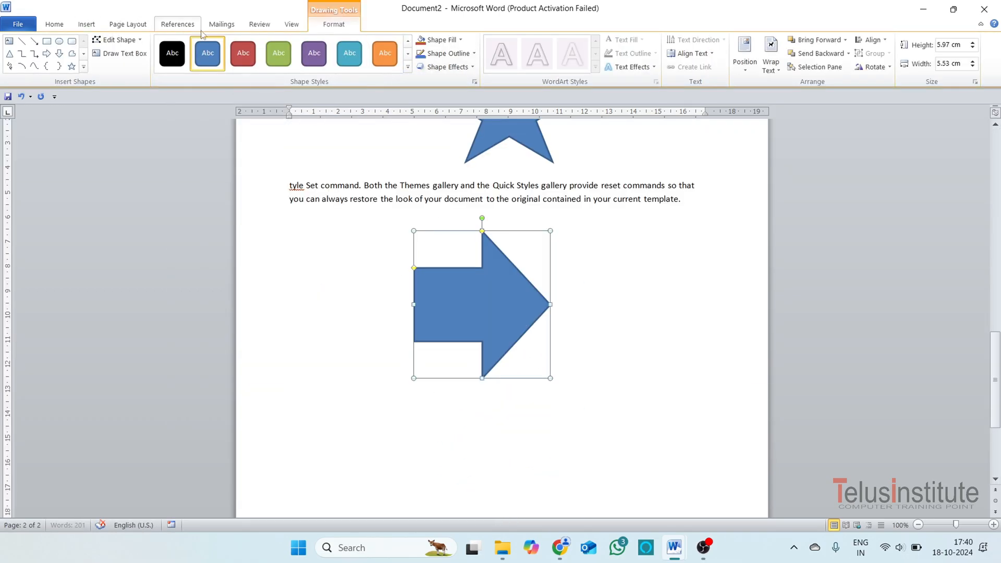
Add the caption "Shape 4" below the arrow, using the Shape label.
left_click(184, 26)
left_click(312, 57)
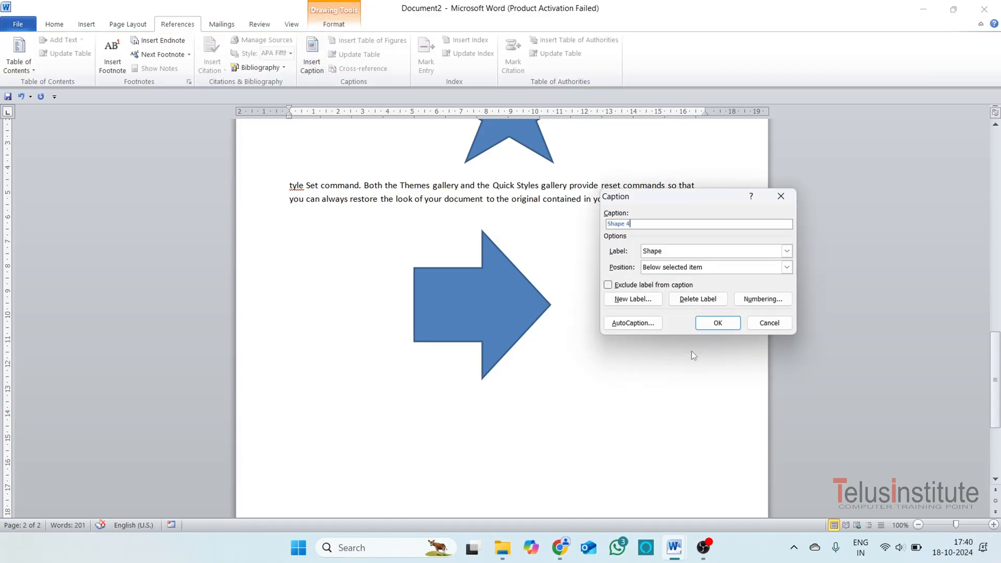
left_click(706, 323)
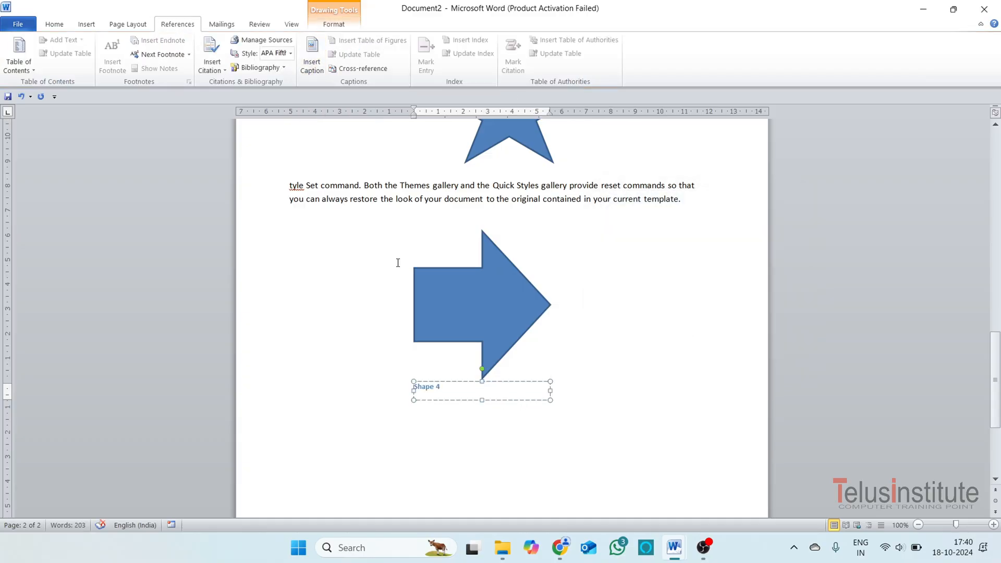
Update the entire table of figures at the start of the document.
scroll(499, 316, "up", 20)
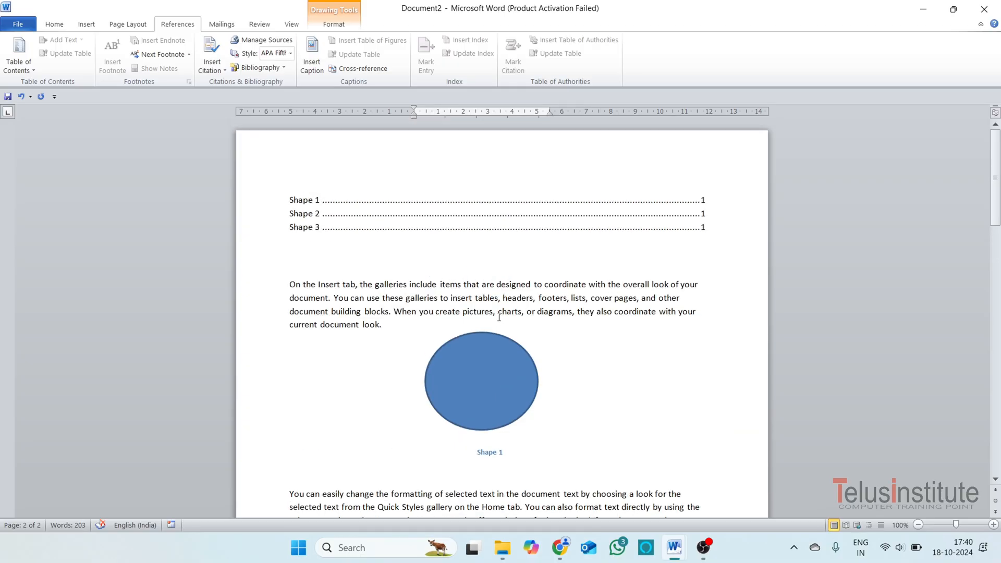
left_click(503, 212)
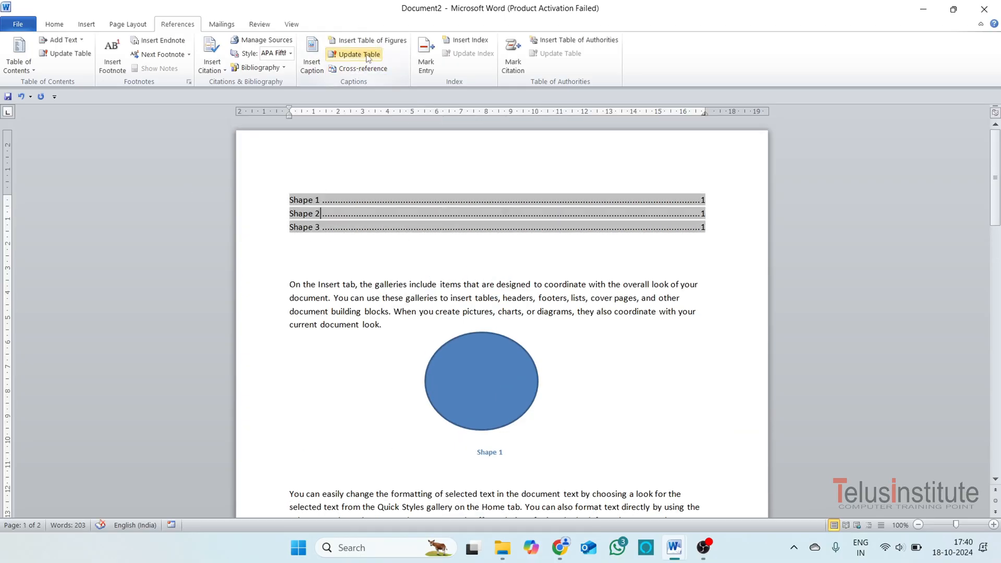
left_click(364, 56)
left_click(438, 271)
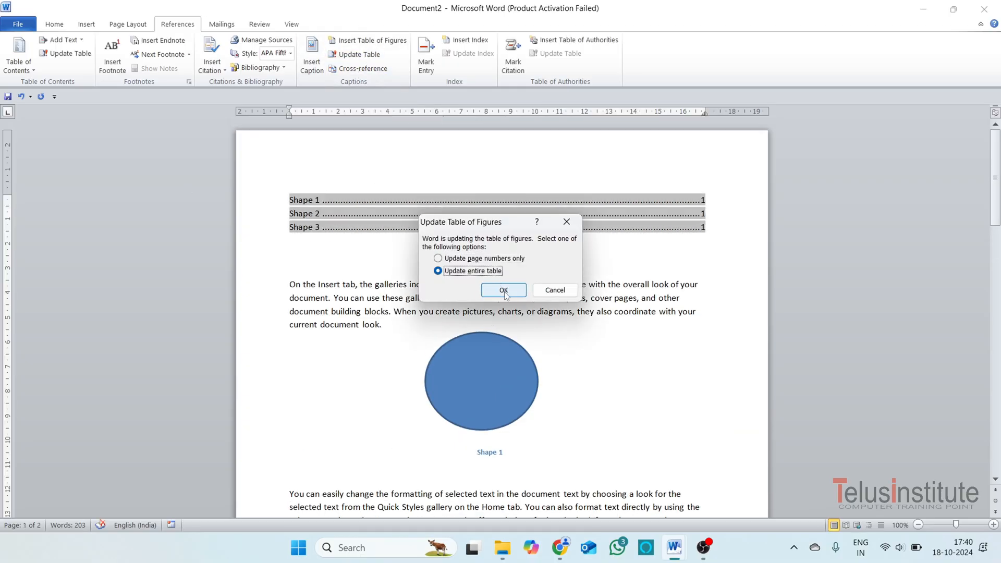
left_click(503, 290)
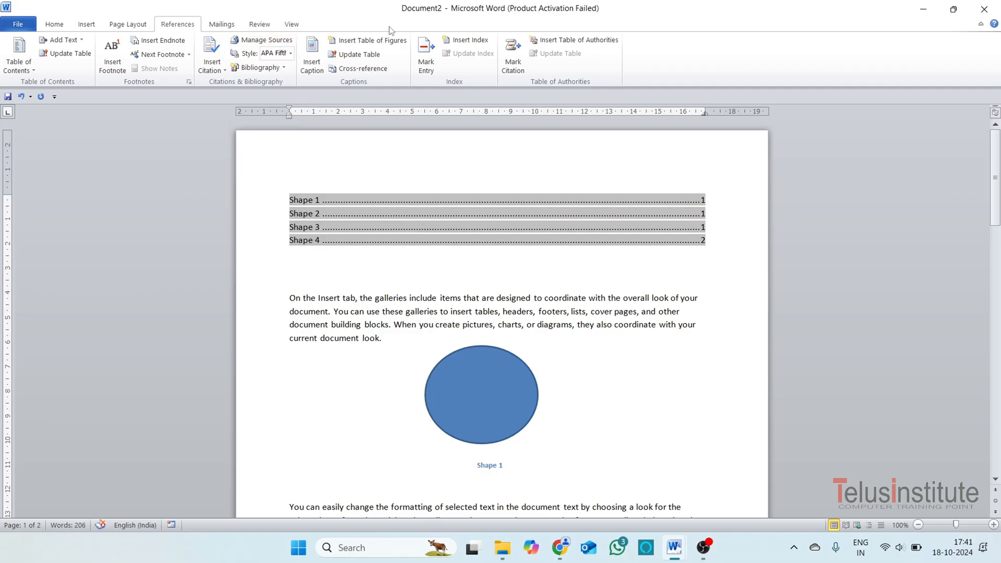
Insert a hyperlinked cross-reference to the entire Shape 1 caption on the blank line above the first paragraph.
left_click(346, 272)
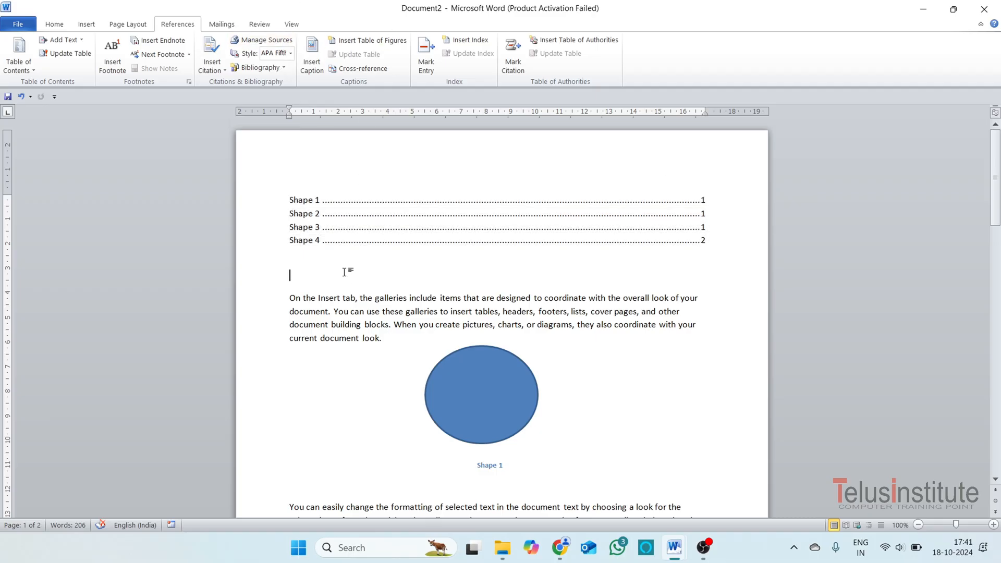
left_click(367, 71)
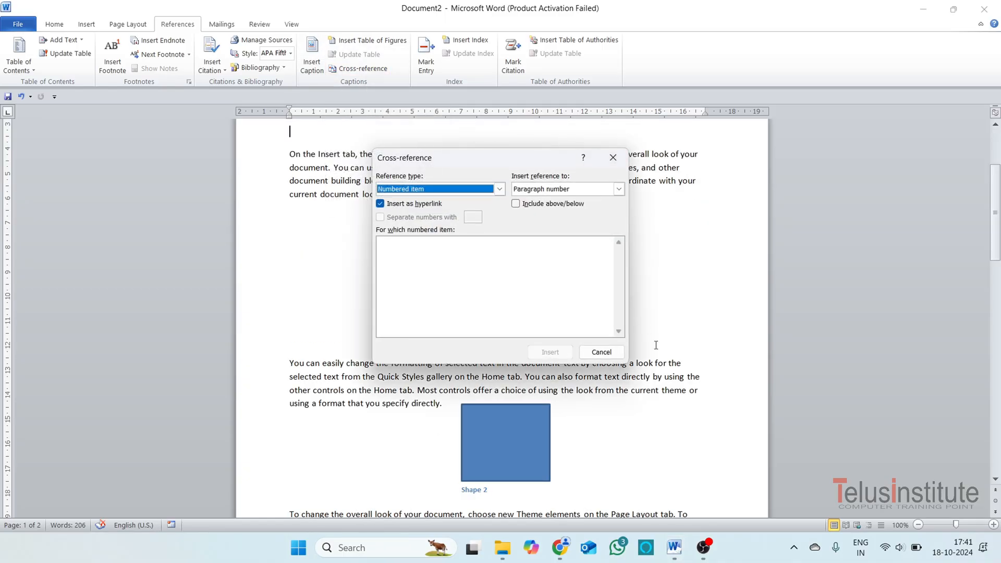
left_click(465, 192)
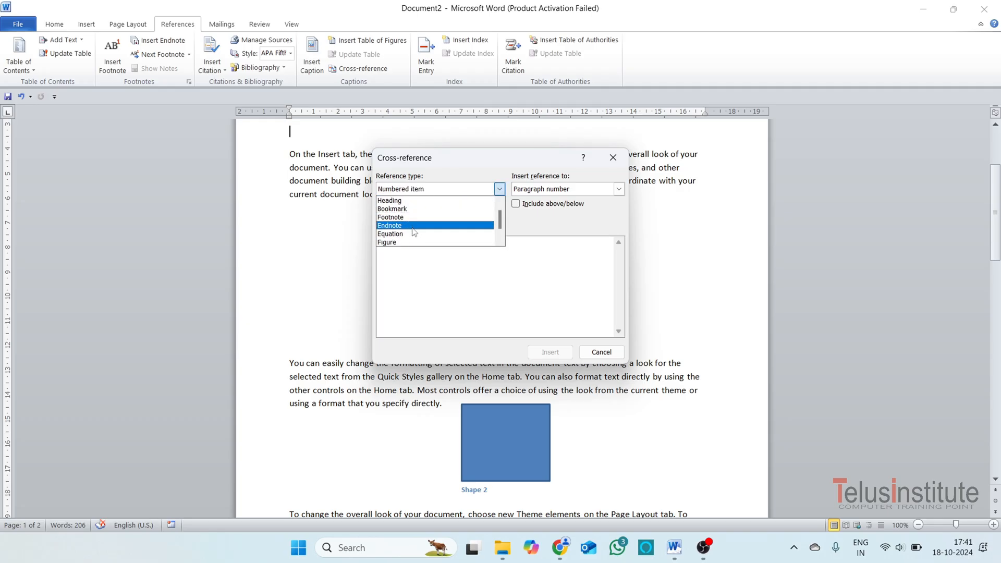
scroll(408, 232, "down", 1)
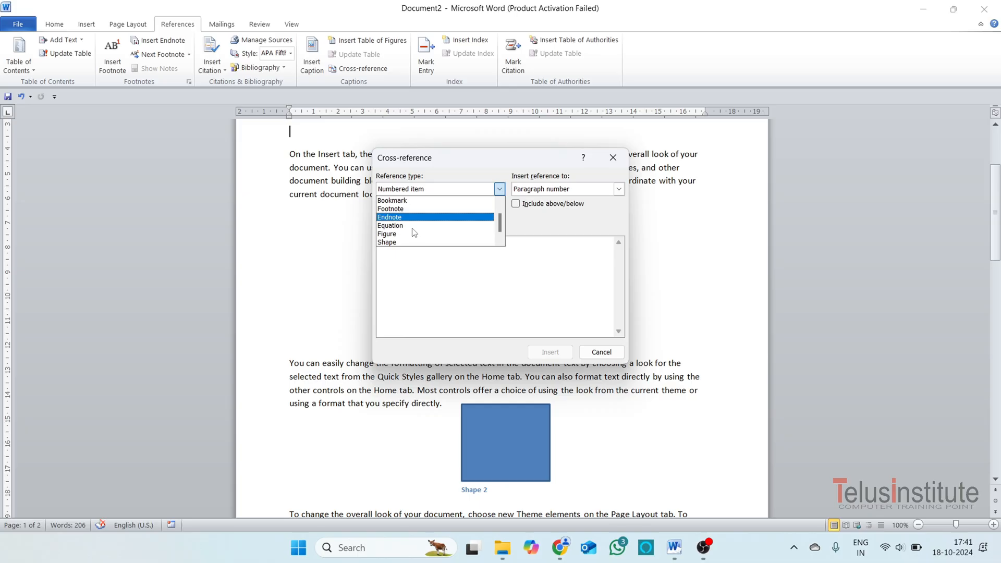
left_click(388, 242)
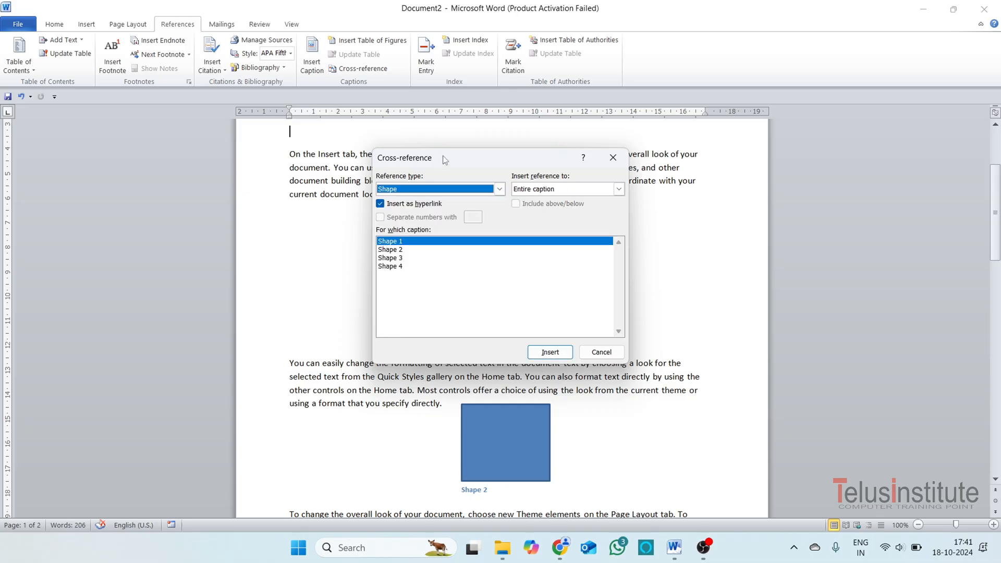
left_click_drag(442, 155, 610, 202)
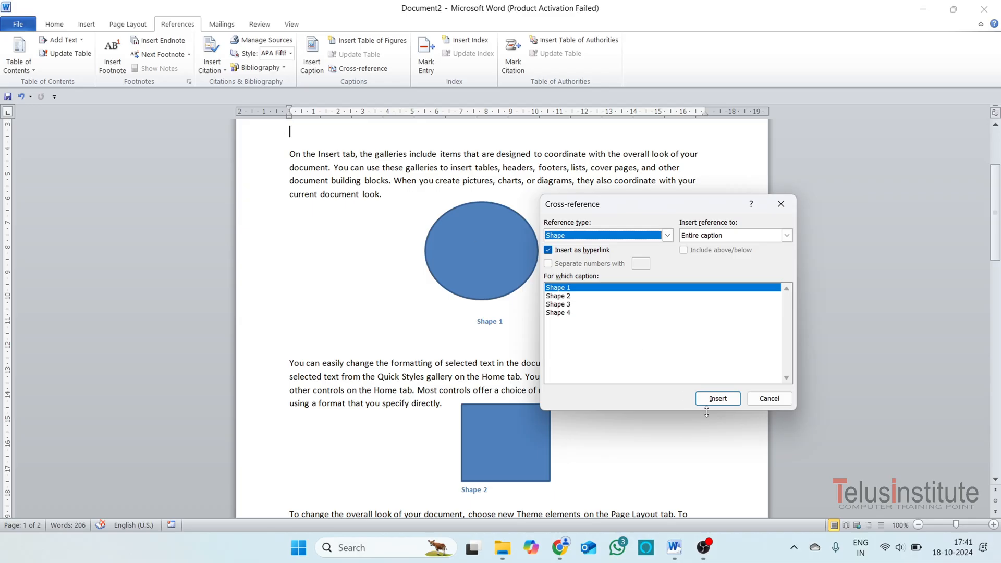
left_click(729, 404)
Insert hyperlinked cross-references to the Shape 2, Shape 3 and Shape 4 captions on the same line.
left_click(563, 296)
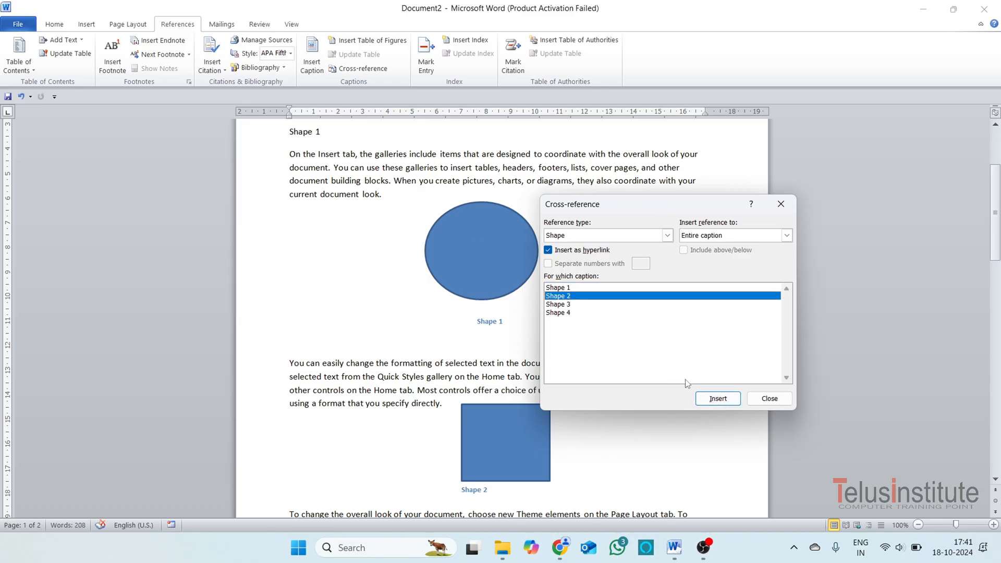
left_click(718, 398)
left_click(581, 305)
left_click(702, 398)
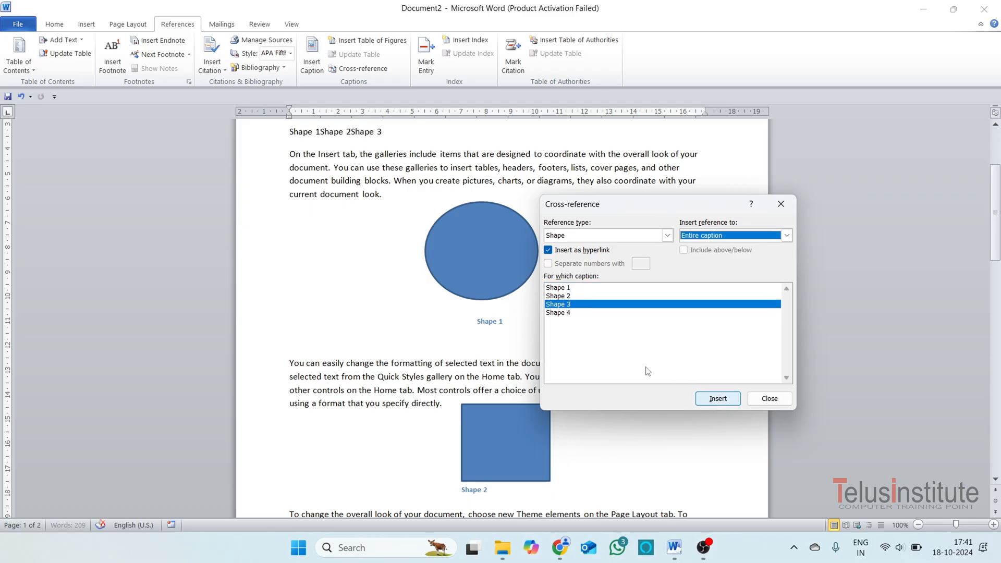
left_click(574, 313)
left_click(702, 401)
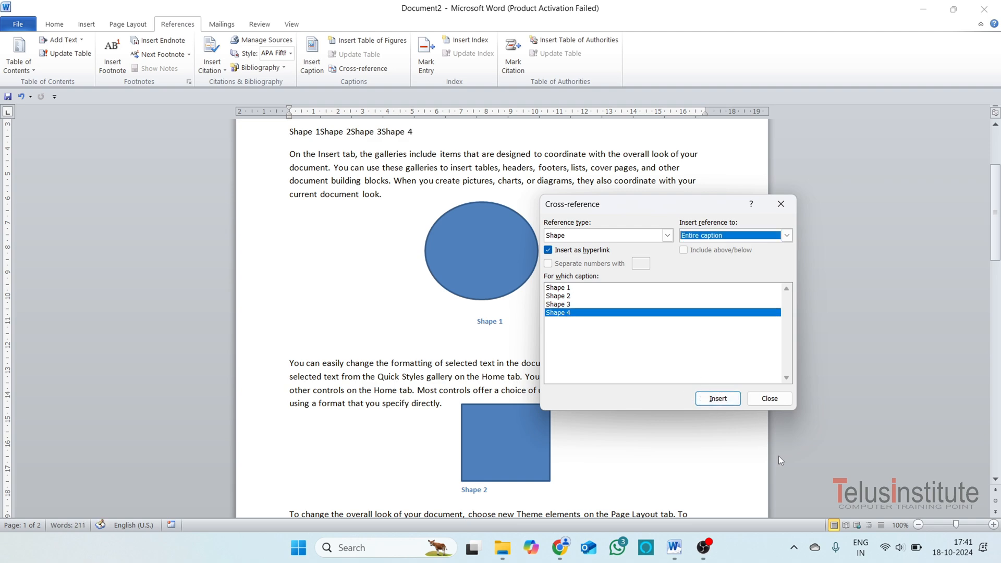
left_click(770, 399)
Follow the Shape 2 and Shape 4 cross-references to their captions, returning to the start of the document each time.
scroll(458, 309, "up", 5)
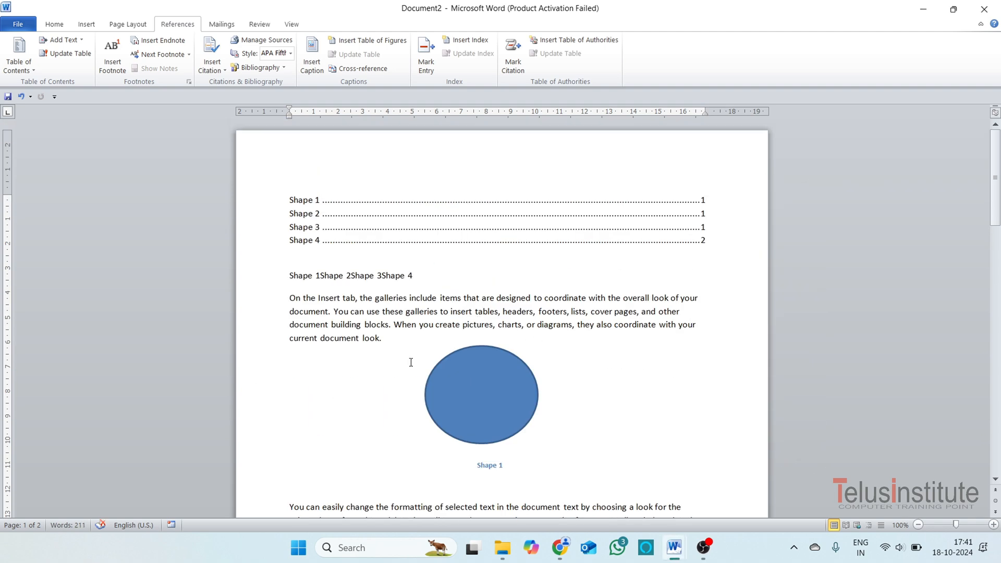
left_click(329, 279, "ctrl")
scroll(525, 324, "up", 6)
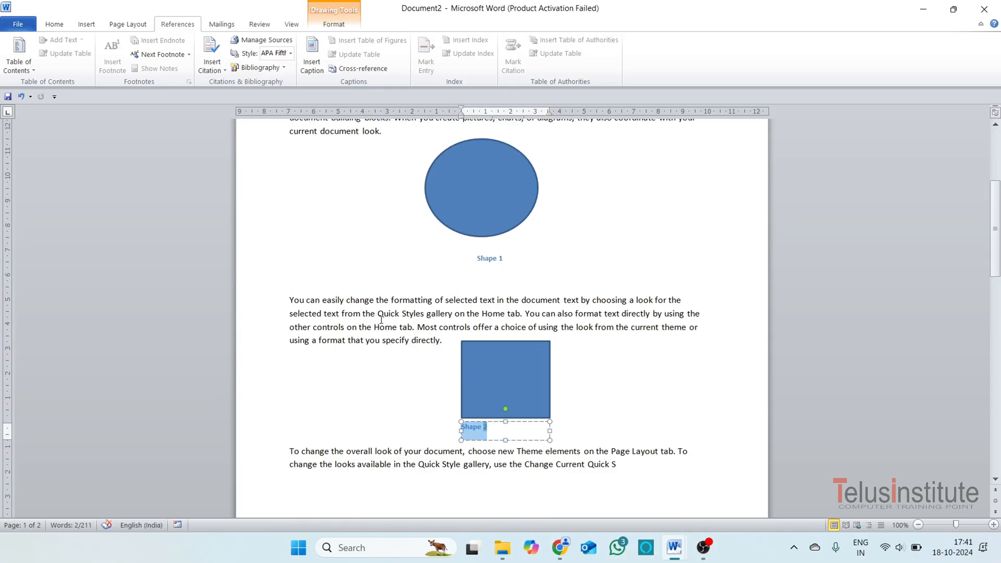
scroll(382, 320, "up", 7)
left_click(394, 282, "ctrl")
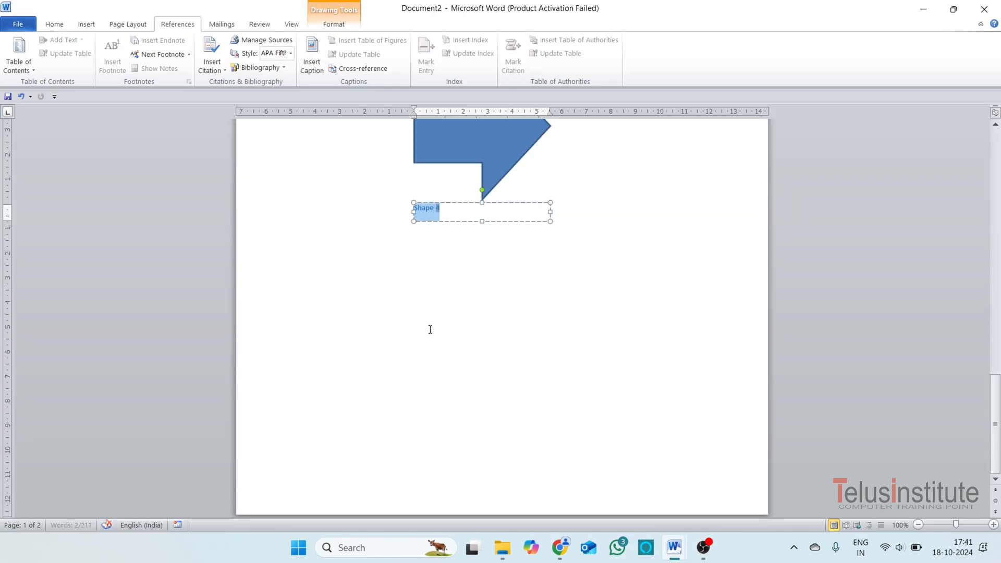
scroll(622, 440, "up", 15)
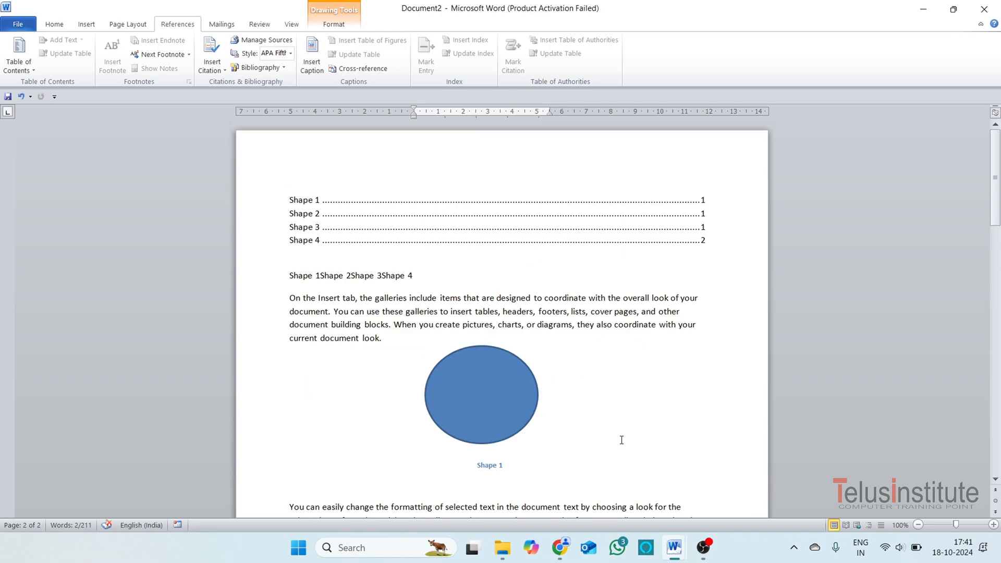
Delete the entire document content and generate three paragraphs of sample text with Word's random text function.
scroll(229, 83, "up", 3)
left_click(173, 26)
left_click(362, 302)
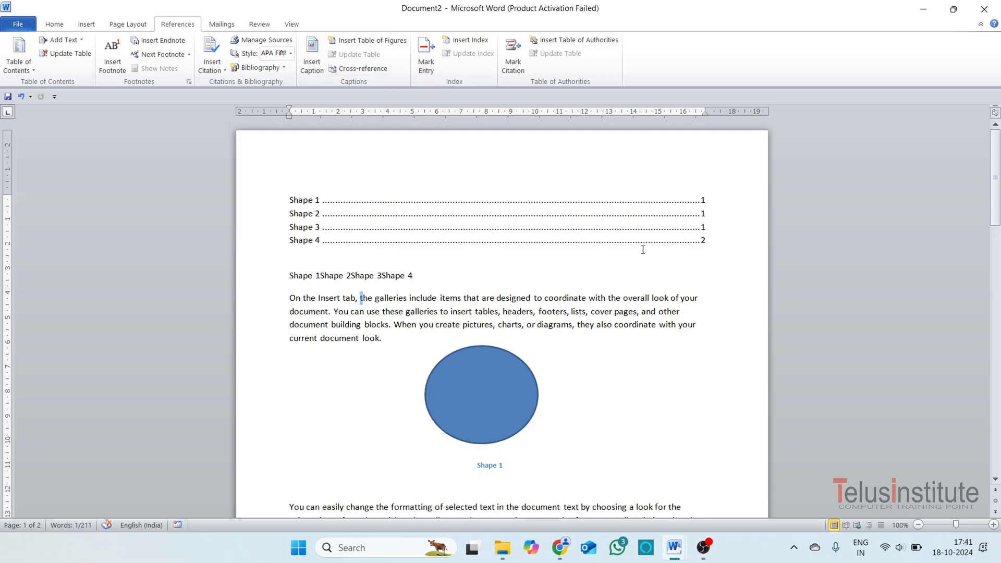
key("ctrl+a")
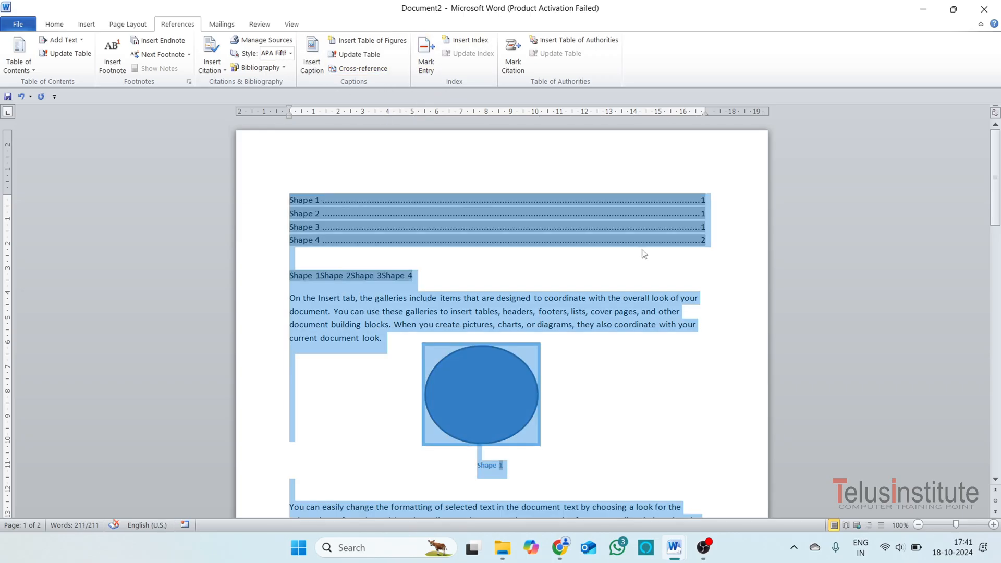
key("Delete")
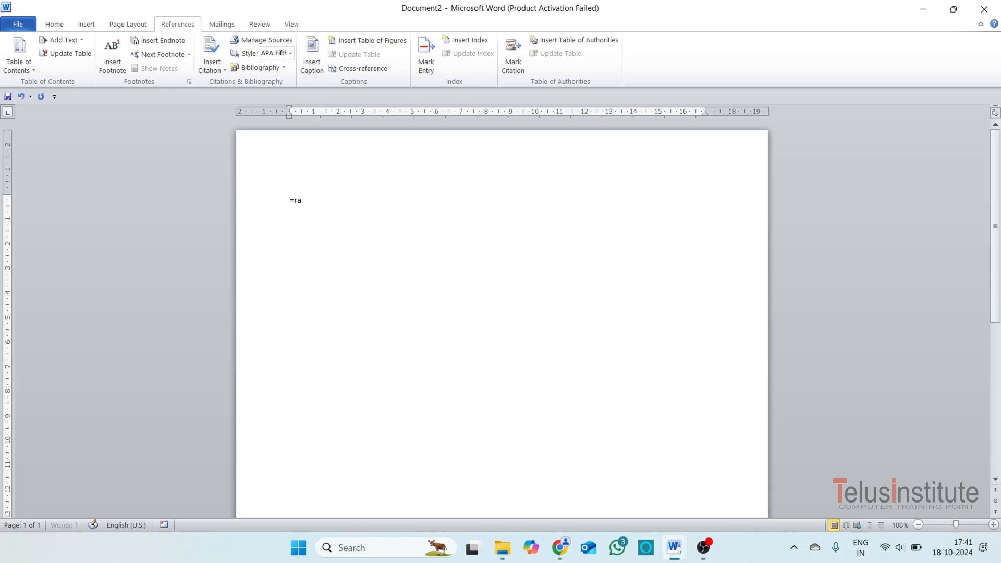
key("Return")
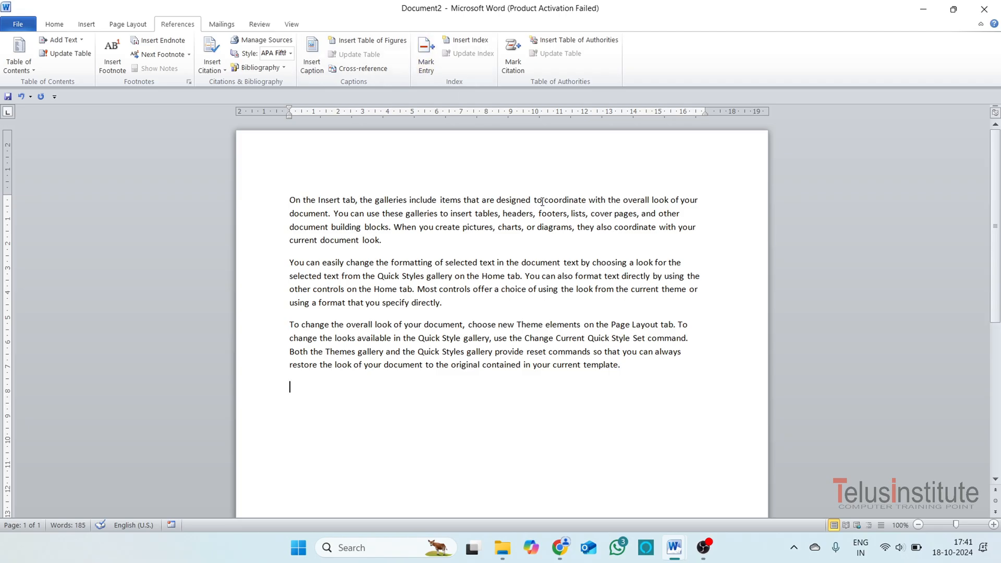
Mark the word "include" in the first paragraph as a main index entry for the current page.
double_click(436, 201)
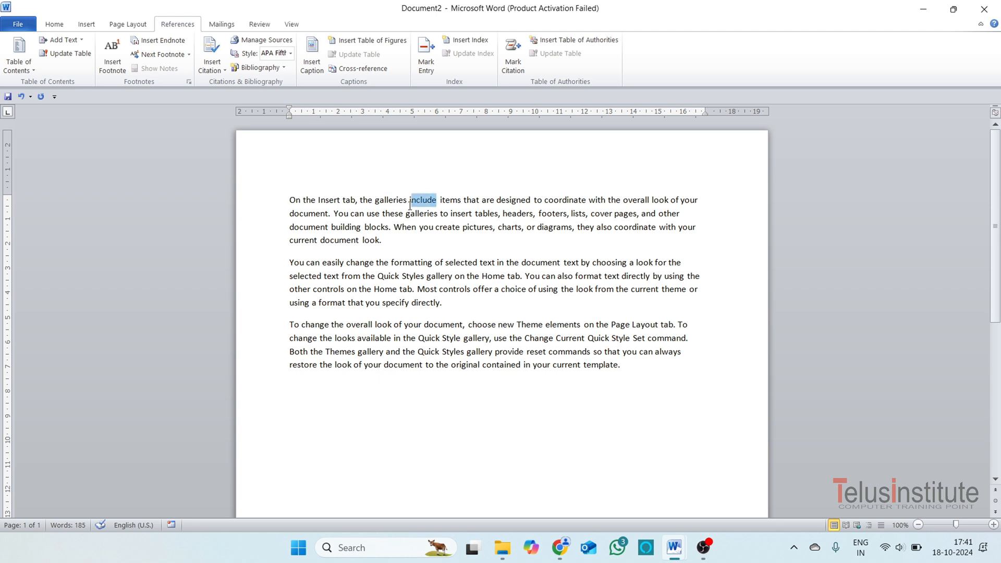
left_click(426, 70)
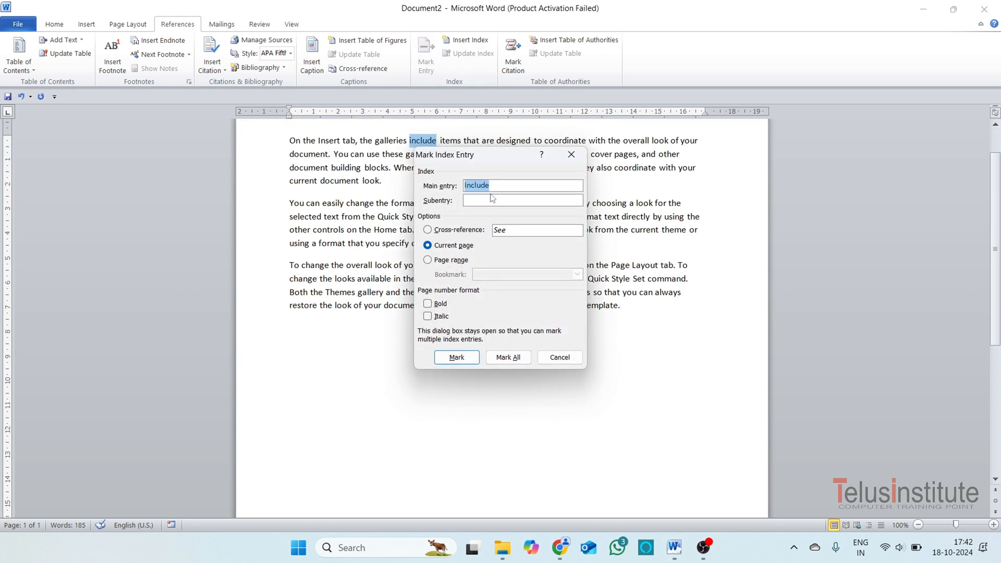
left_click_drag(495, 159, 724, 127)
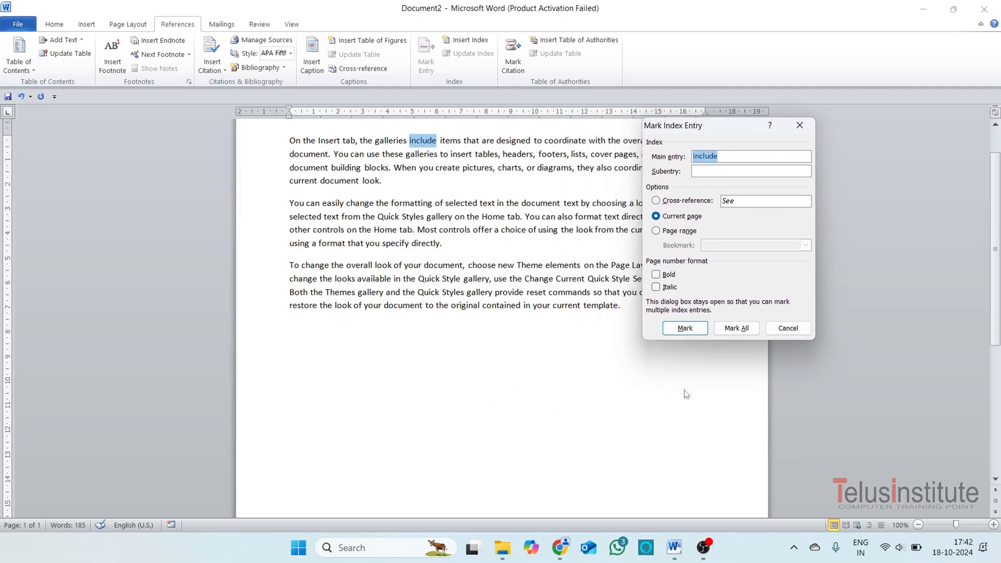
left_click(689, 331)
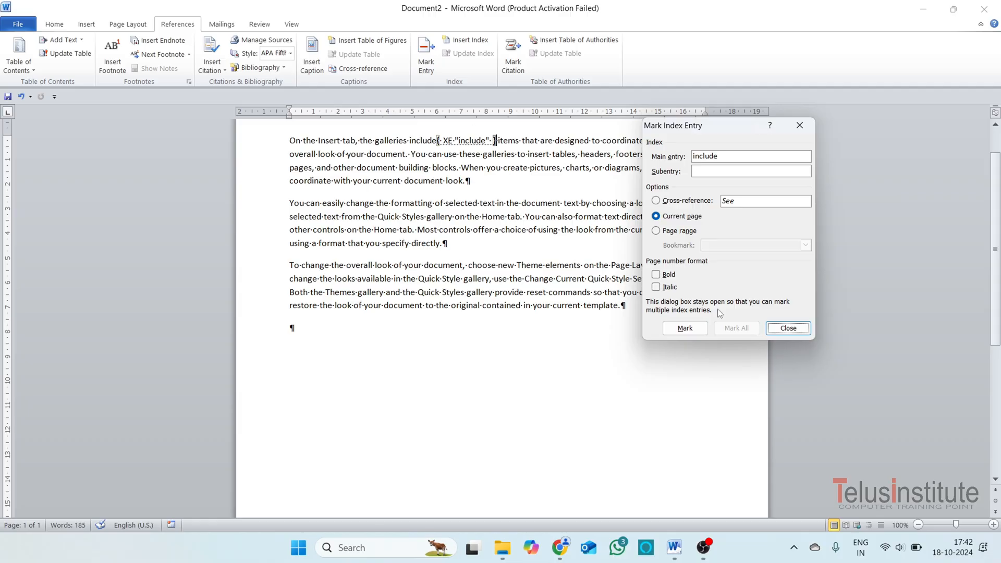
left_click(787, 328)
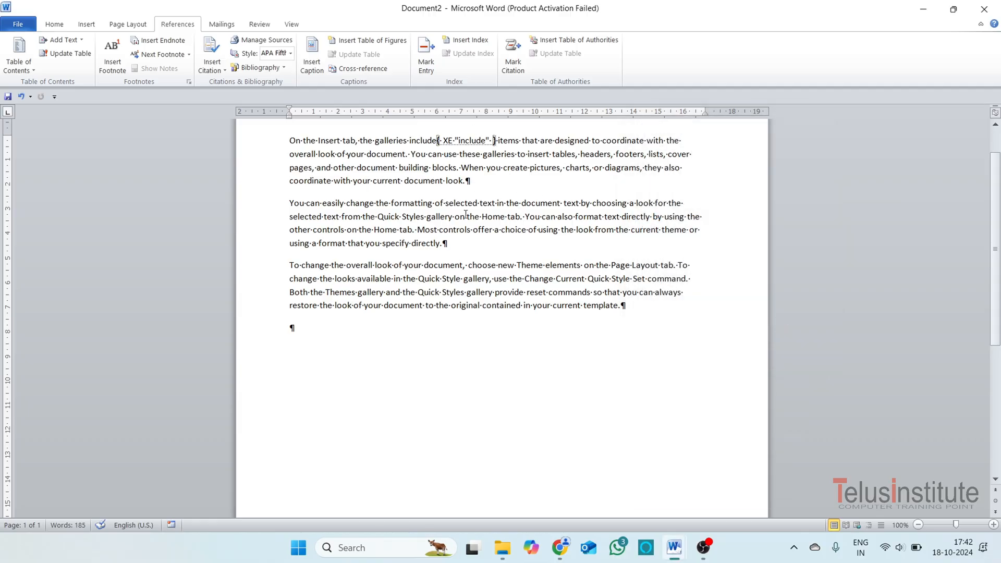
Mark the first "selected" in the second paragraph as a main index entry for the current page.
left_click_drag(477, 203, 446, 211)
left_click(426, 55)
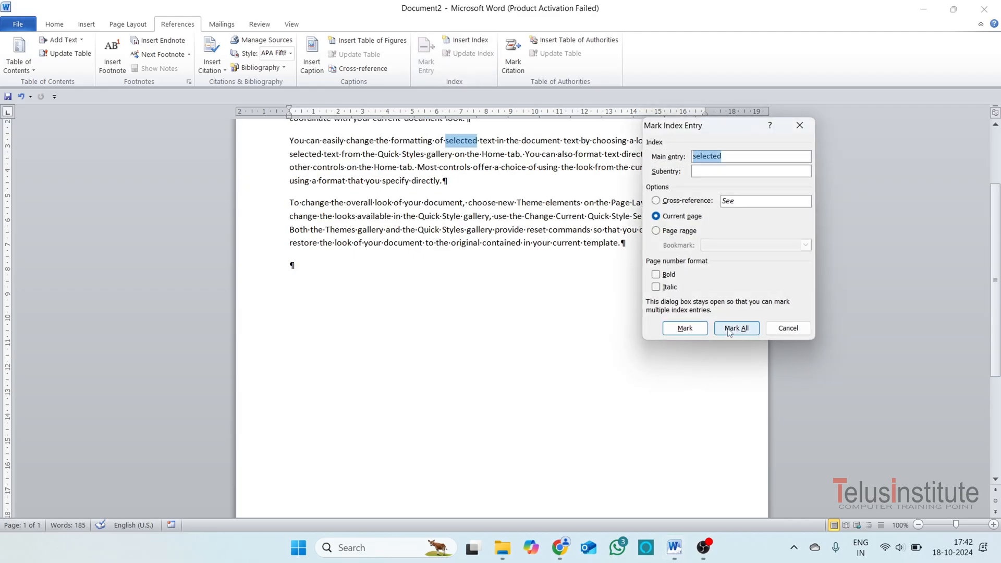
left_click(686, 328)
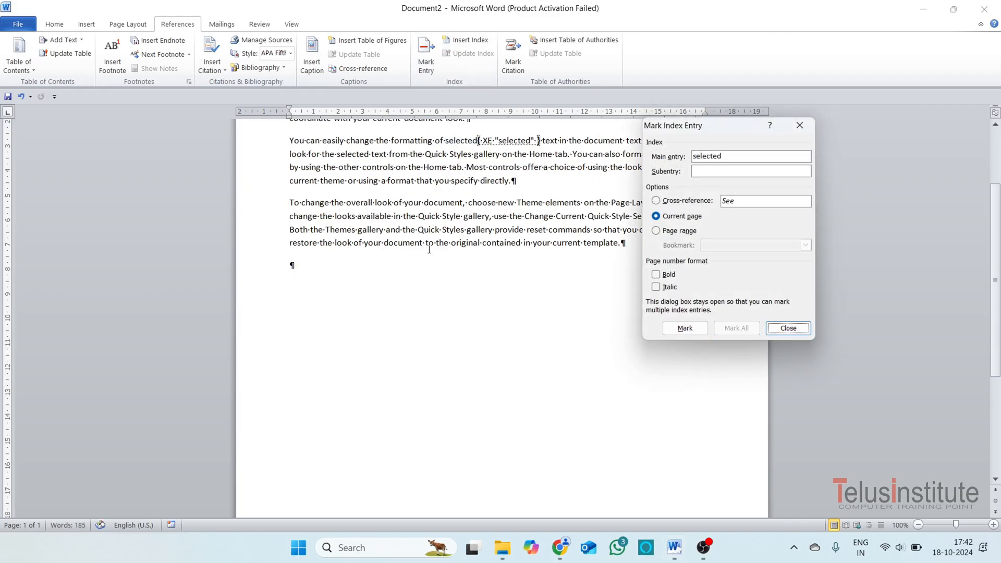
Mark the phrase "gallery, use the" in the third paragraph as a main index entry for the current page.
left_click(470, 279)
scroll(474, 295, "up", 4)
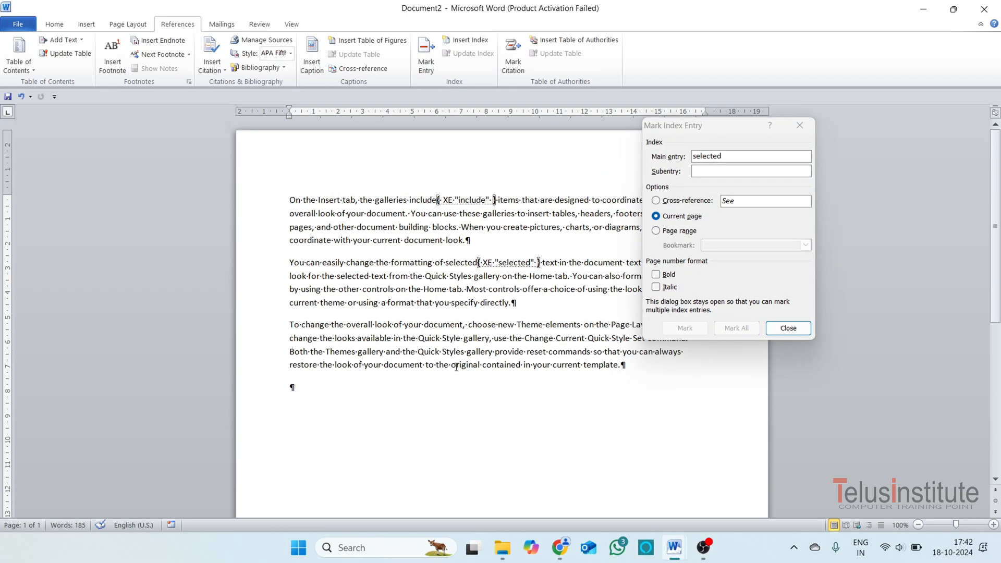
left_click_drag(525, 341, 476, 343)
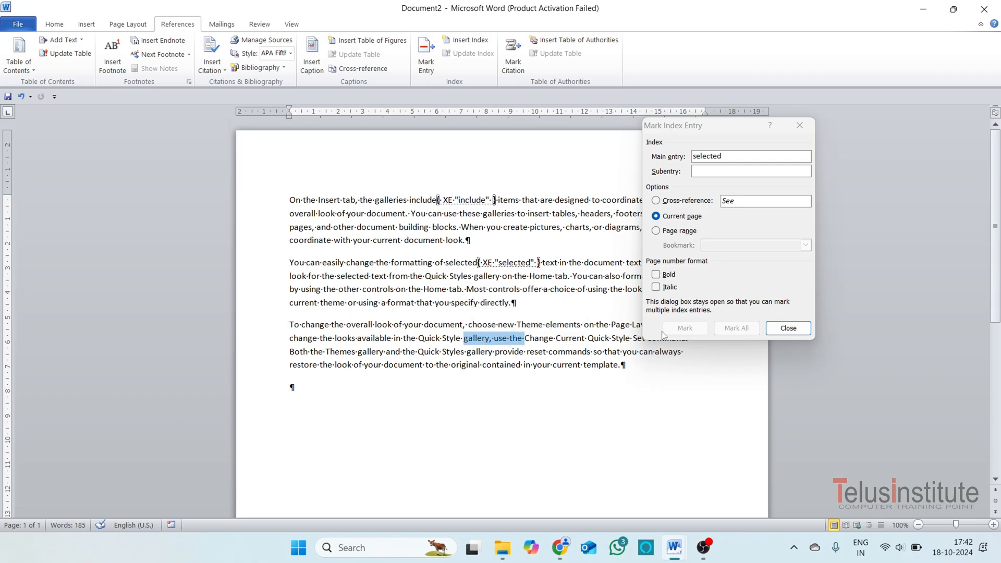
left_click(788, 328)
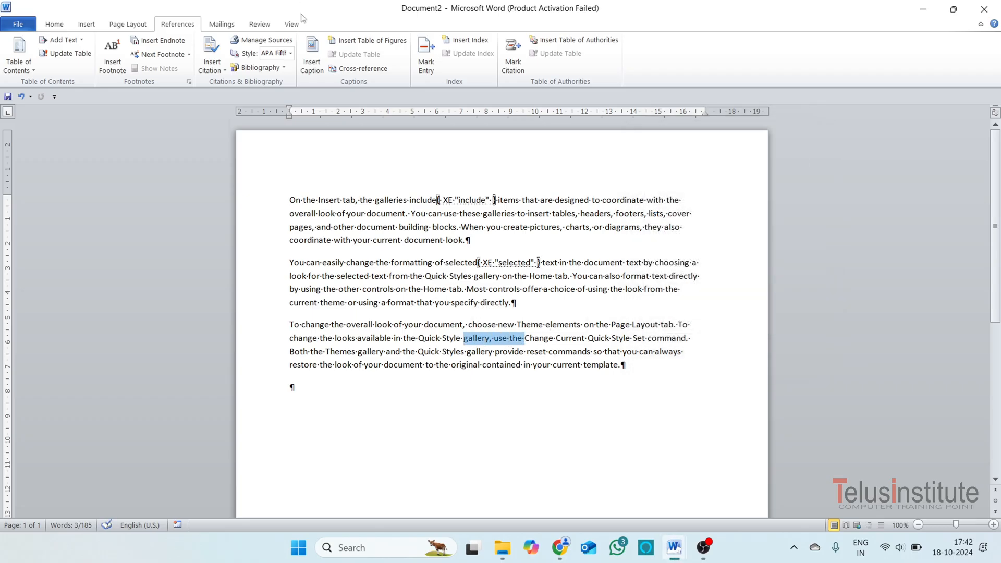
left_click(426, 73)
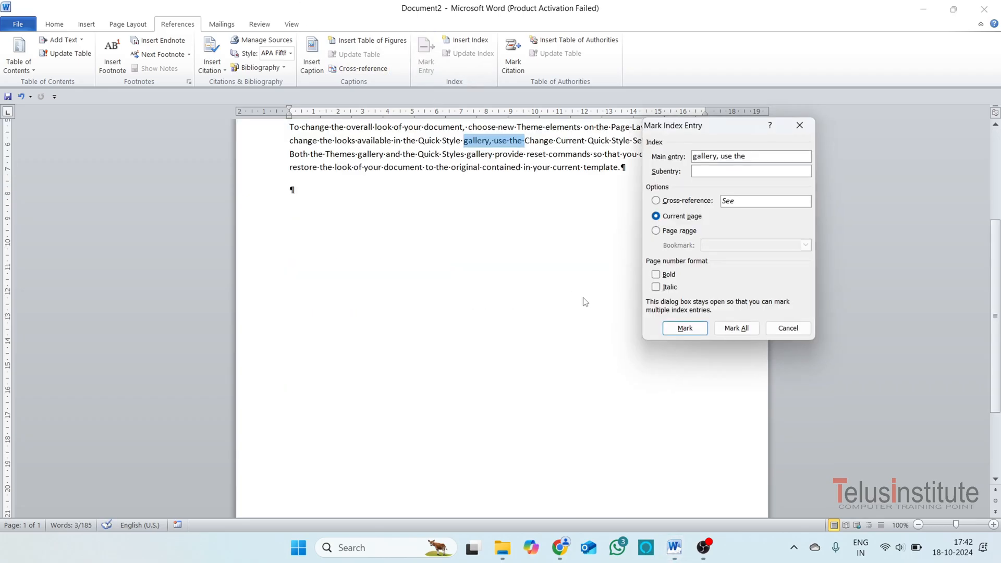
left_click(680, 328)
left_click(788, 328)
scroll(560, 312, "up", 3)
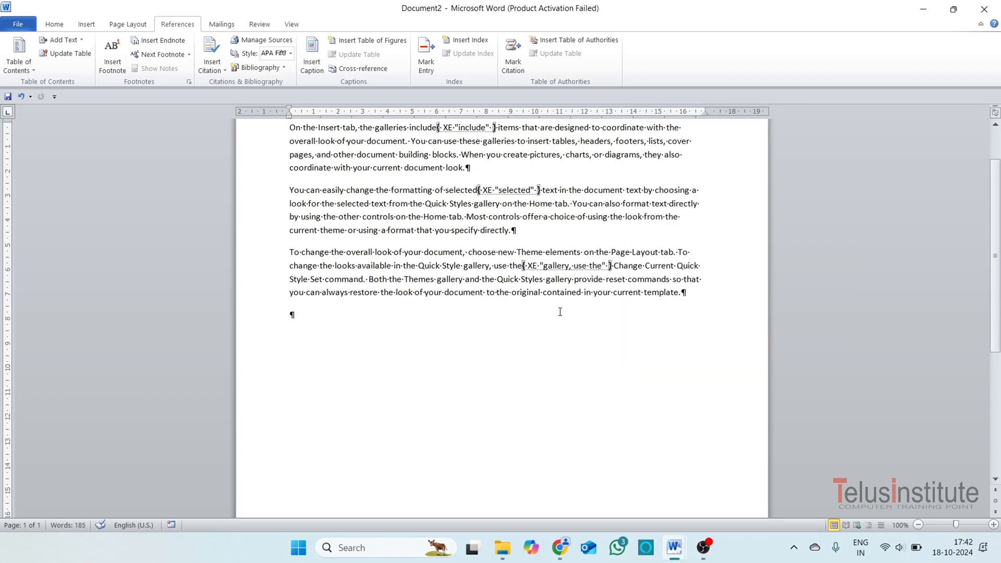
scroll(560, 312, "up", 2)
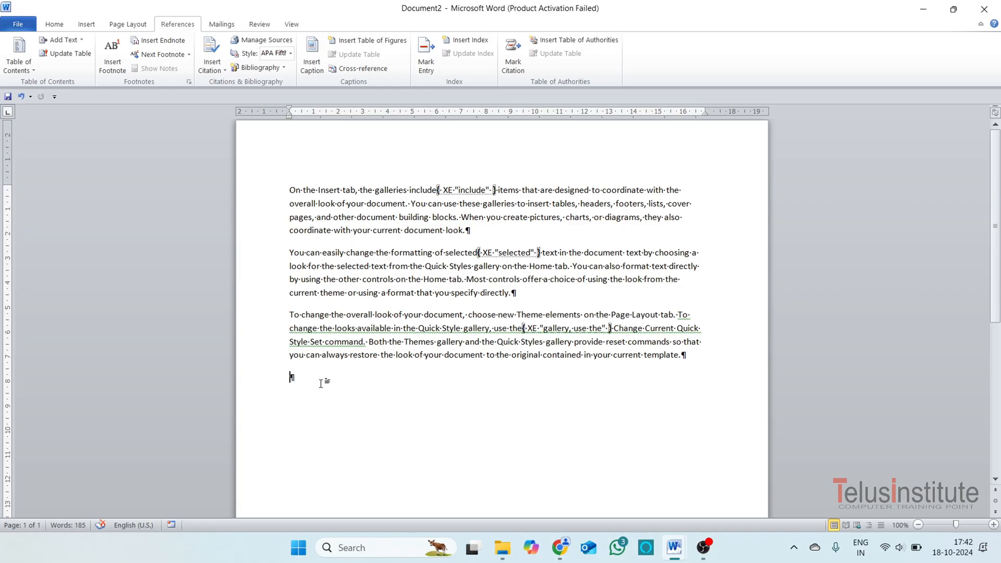
Hide the document's formatting marks and show them again.
left_click(55, 24)
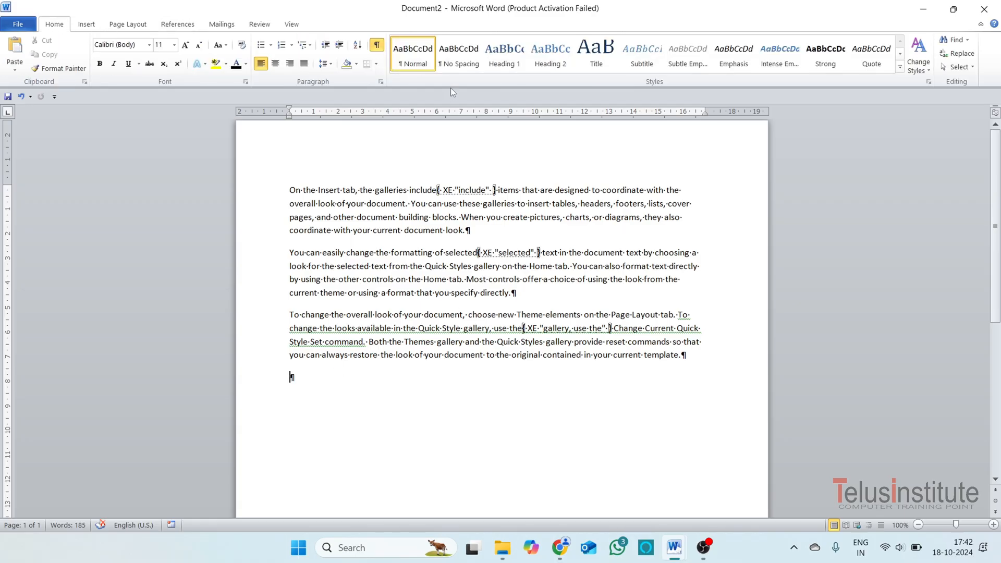
left_click(377, 46)
left_click(377, 45)
Insert an indented two-column index on a new line below the third paragraph, using the From template format.
left_click(168, 25)
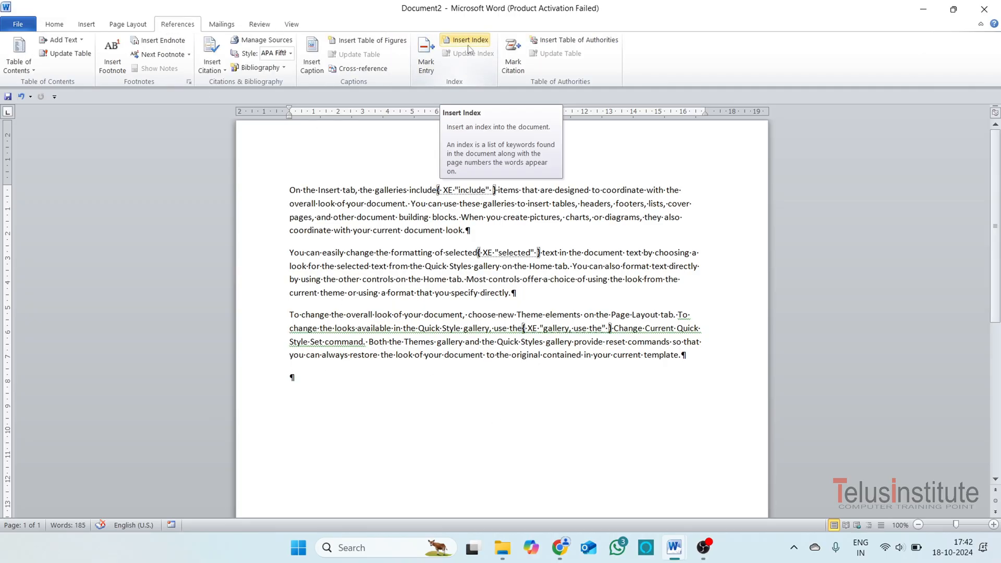
double_click(345, 398)
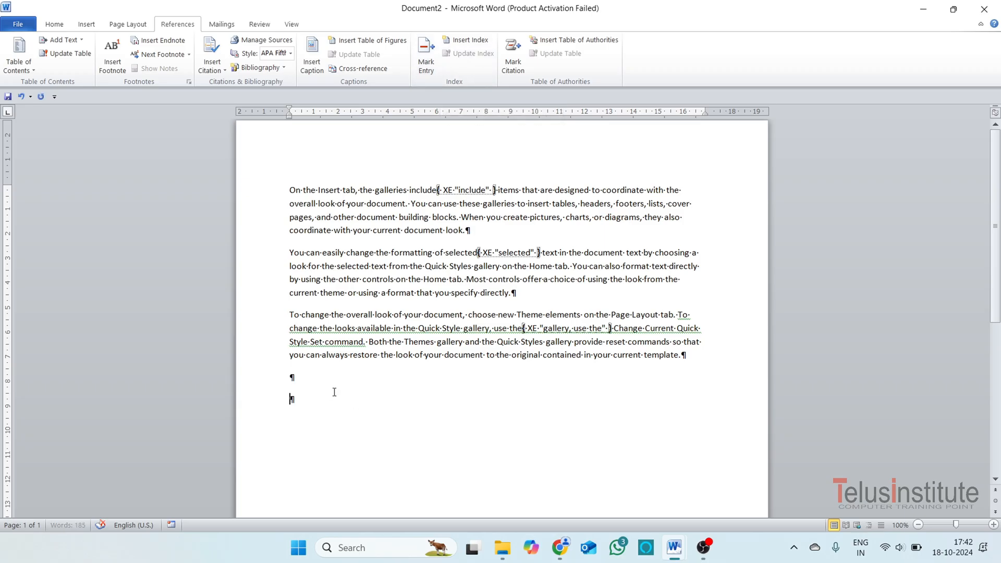
left_click(470, 42)
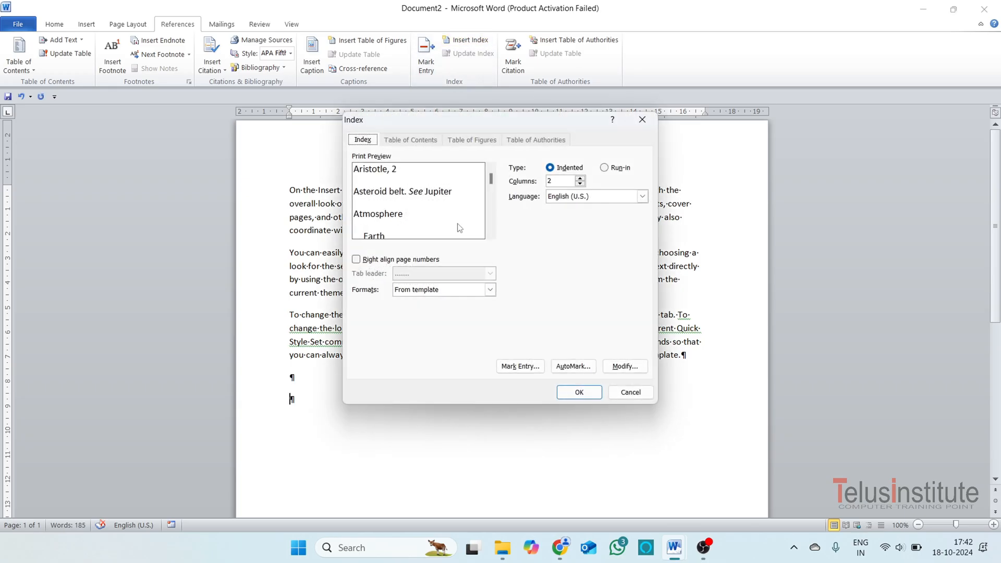
left_click(579, 393)
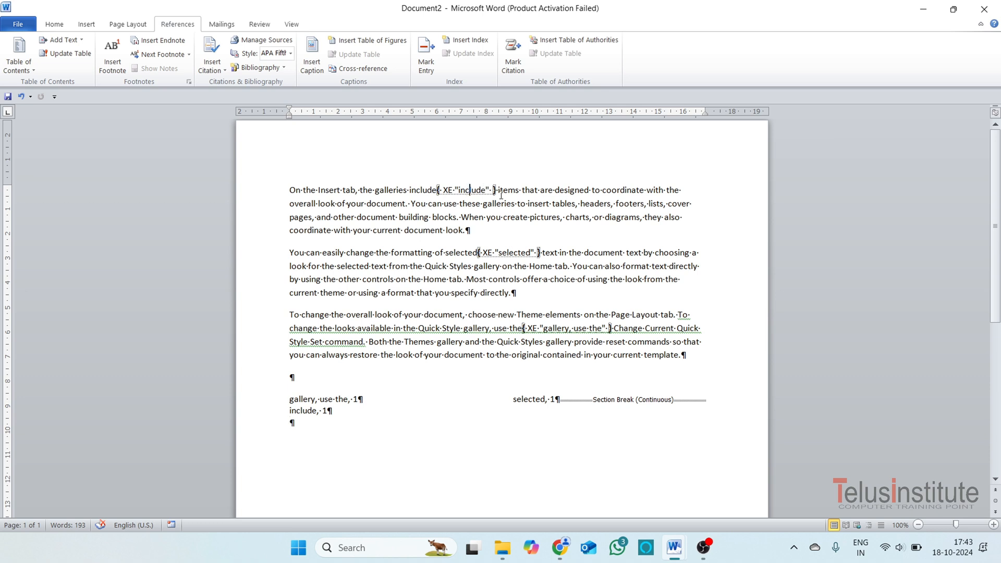
Highlight the index field code after "include" in the first paragraph, clear the selection, and hide the formatting marks.
left_click_drag(502, 195, 457, 194)
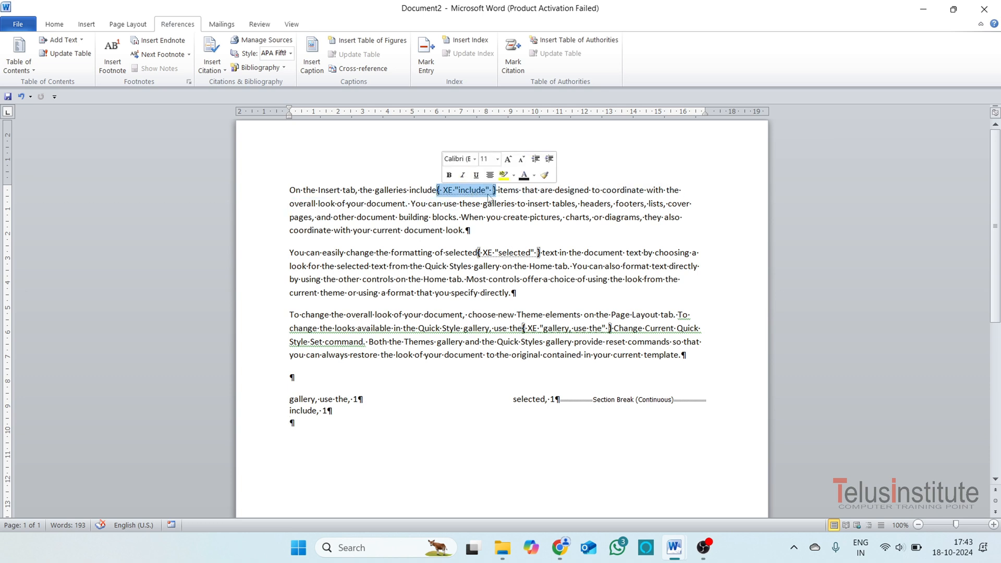
left_click(321, 426)
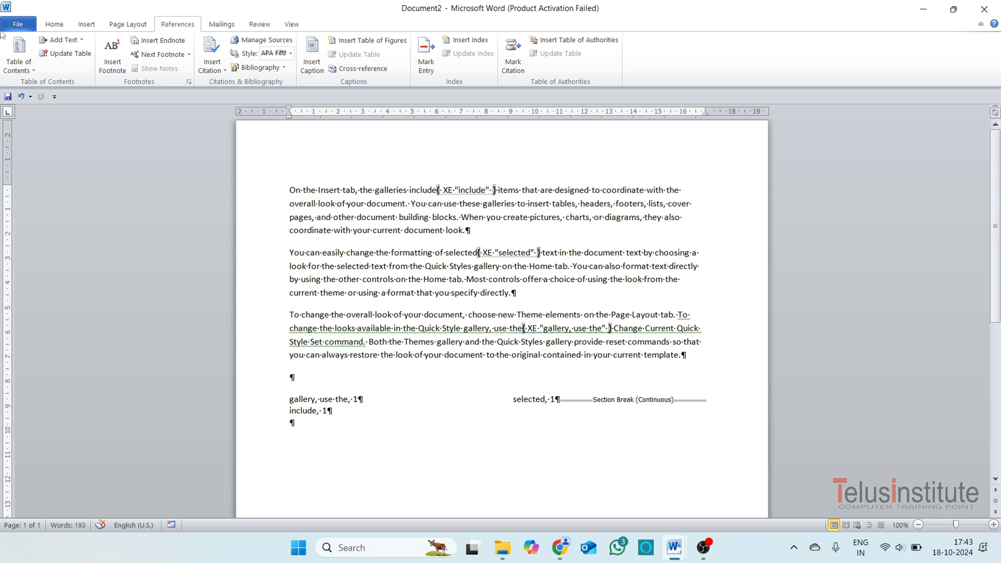
left_click(68, 29)
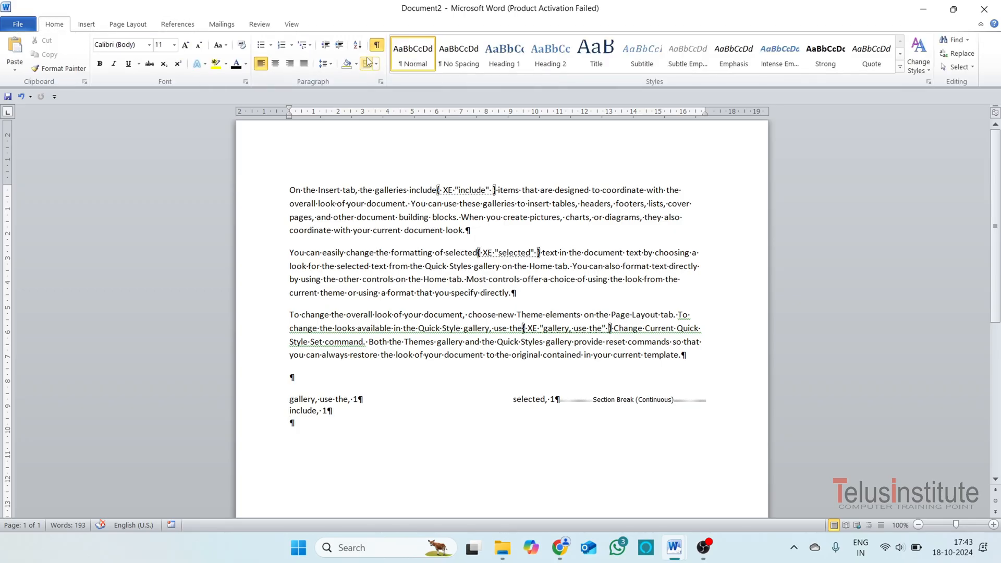
left_click(376, 45)
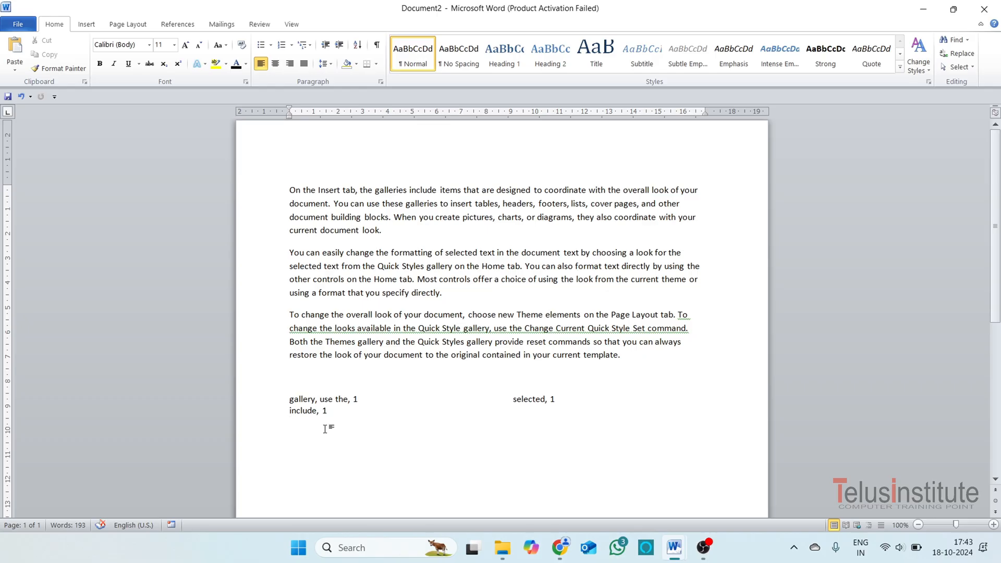
Try to rename the table of authorities citation category 9 as Computers.
left_click(177, 24)
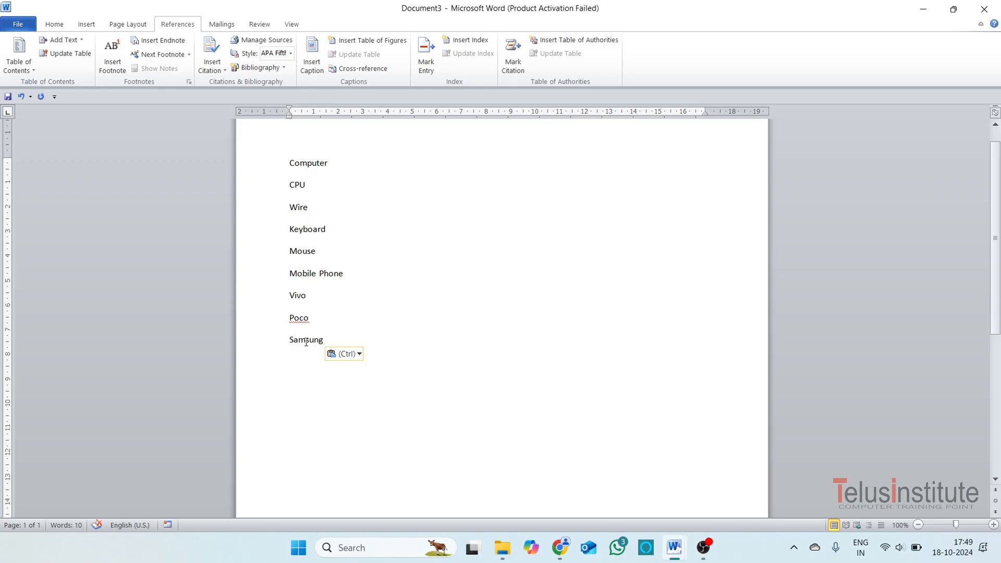
left_click(513, 67)
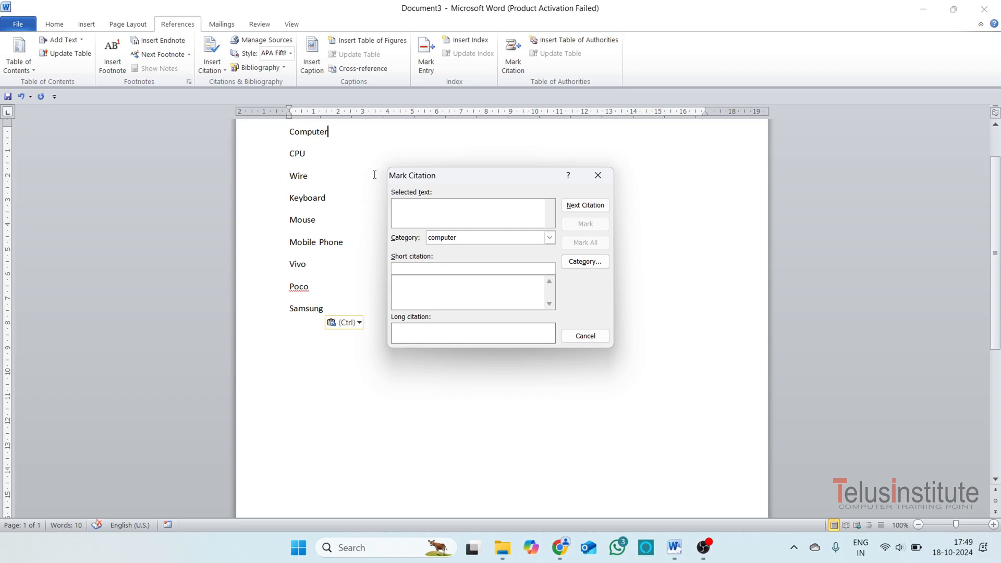
left_click(550, 238)
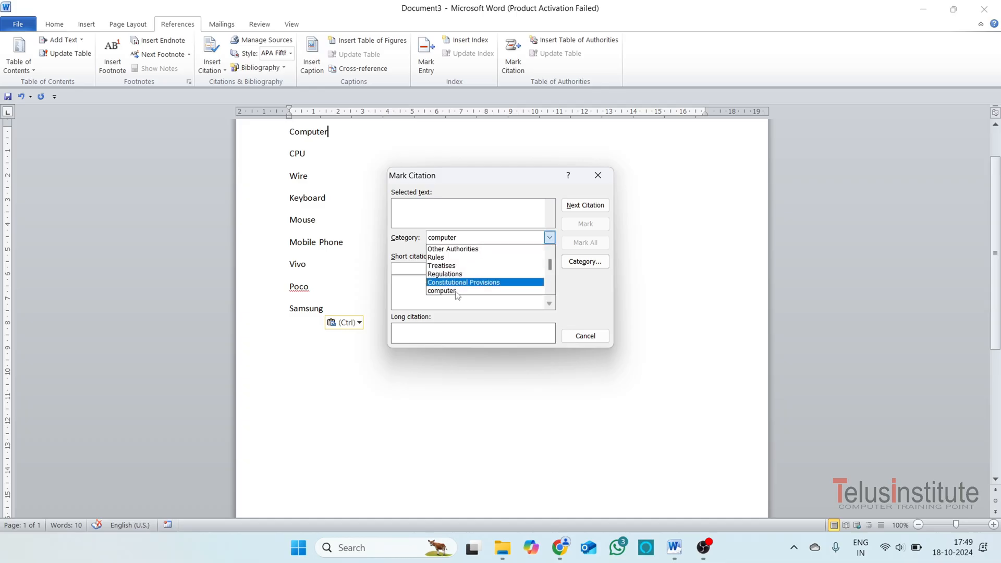
scroll(450, 289, "down", 1)
left_click(447, 283)
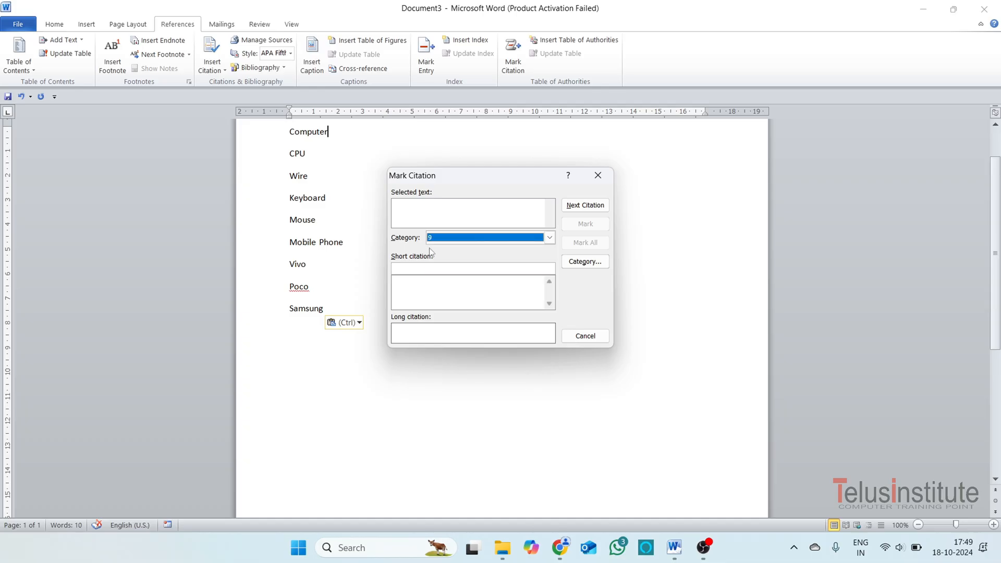
left_click(585, 262)
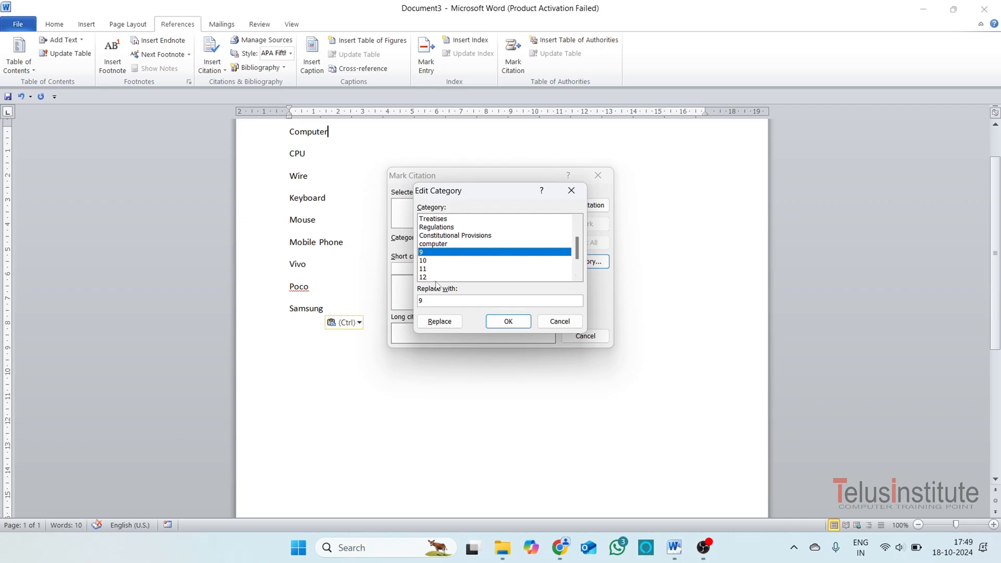
key("Tab")
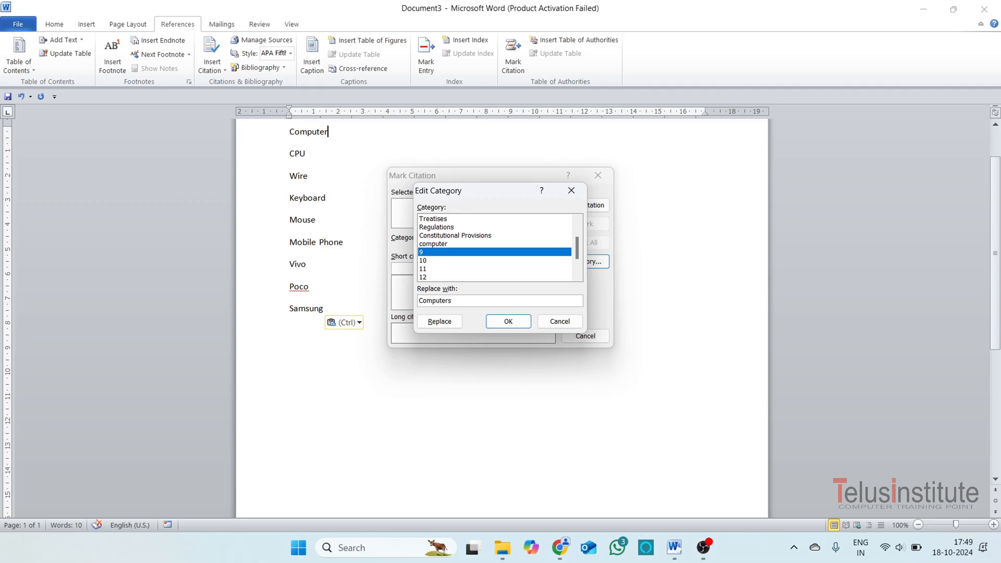
left_click(508, 321)
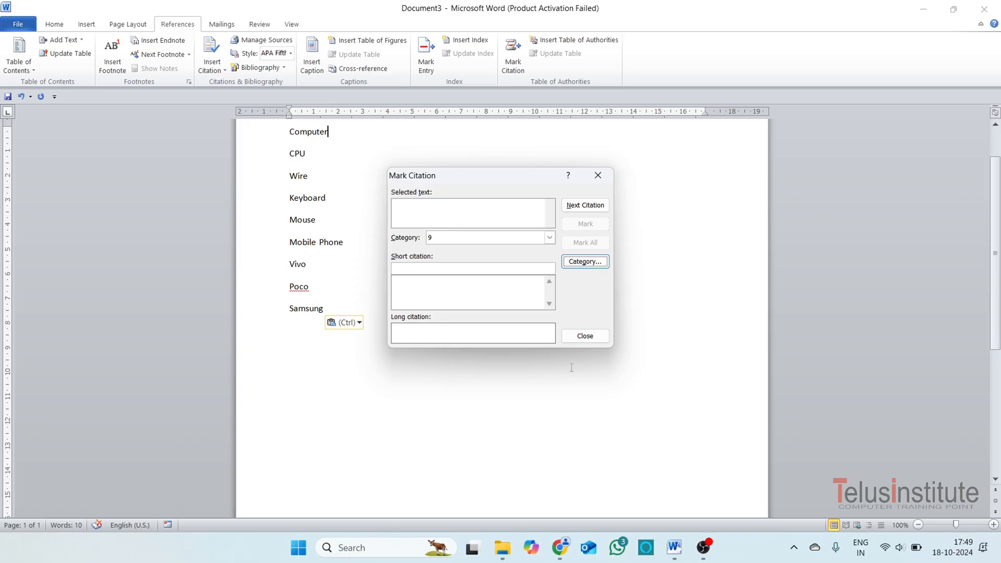
left_click(585, 337)
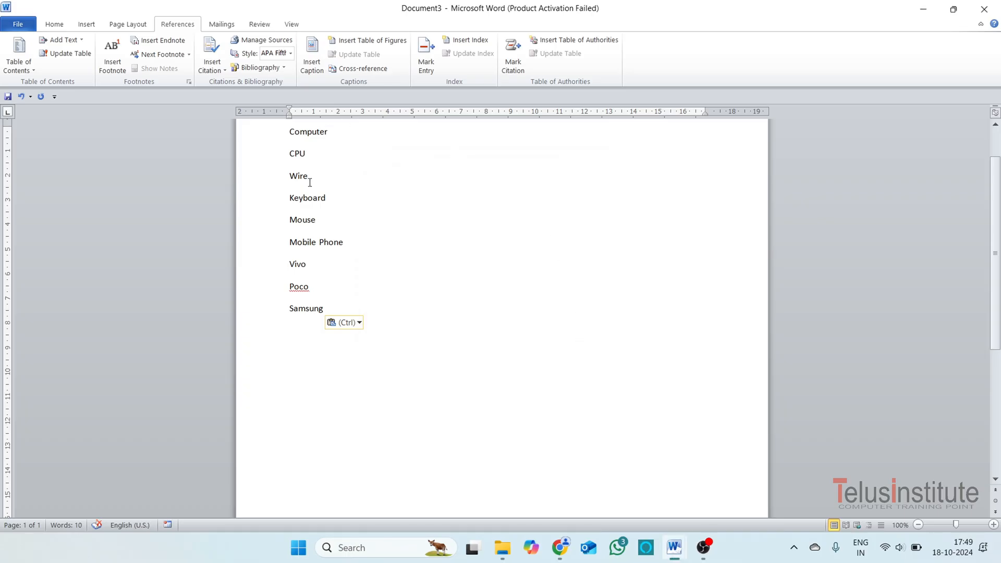
Mark "CPU" in the word list as a table of authorities citation in the computer category.
left_click_drag(314, 157, 284, 159)
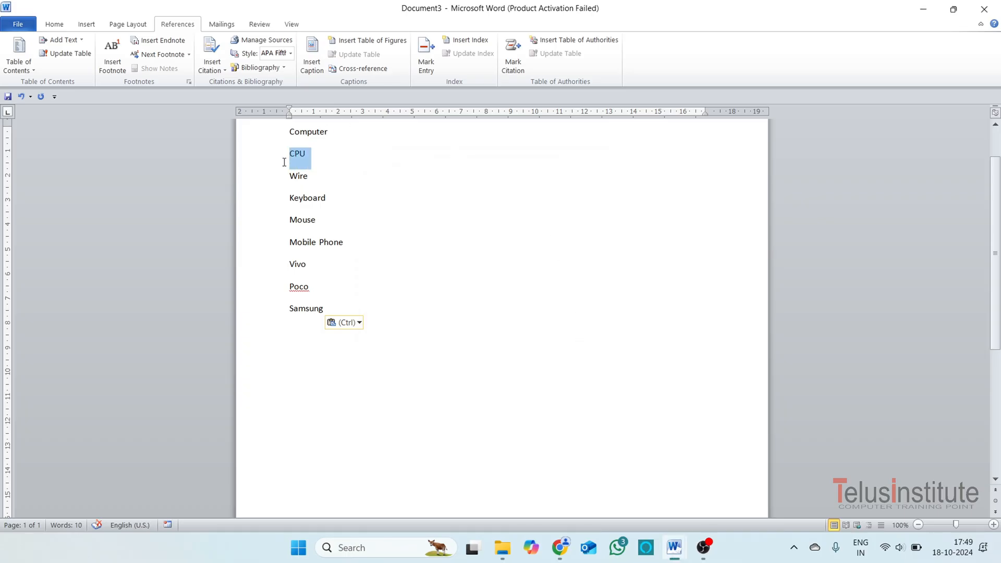
left_click(512, 70)
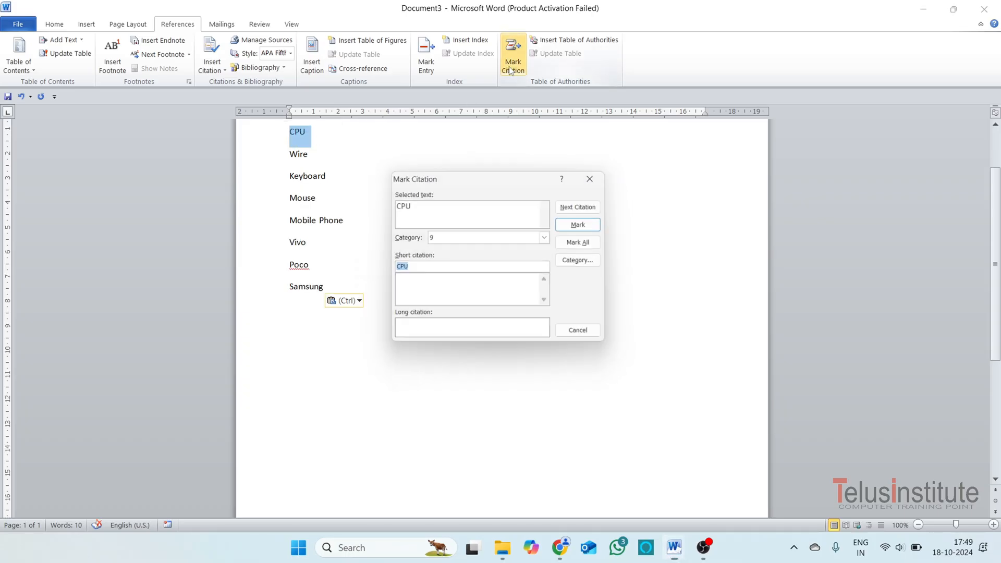
left_click(550, 239)
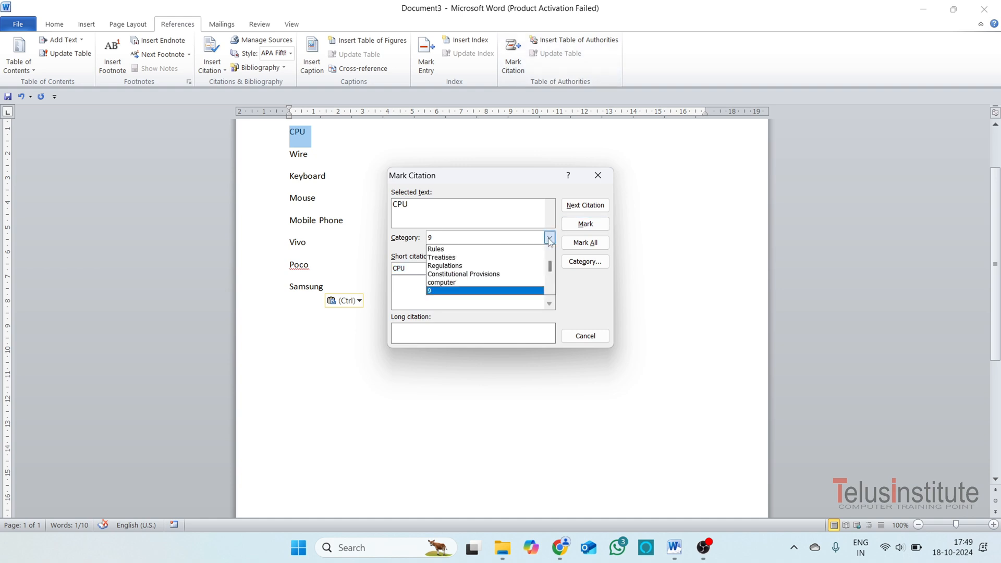
left_click(451, 283)
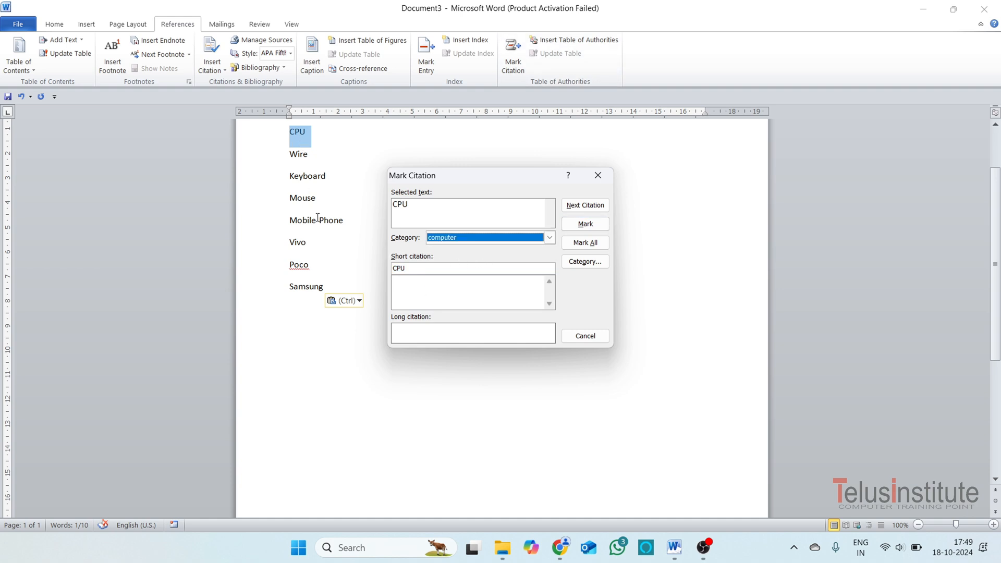
left_click(587, 224)
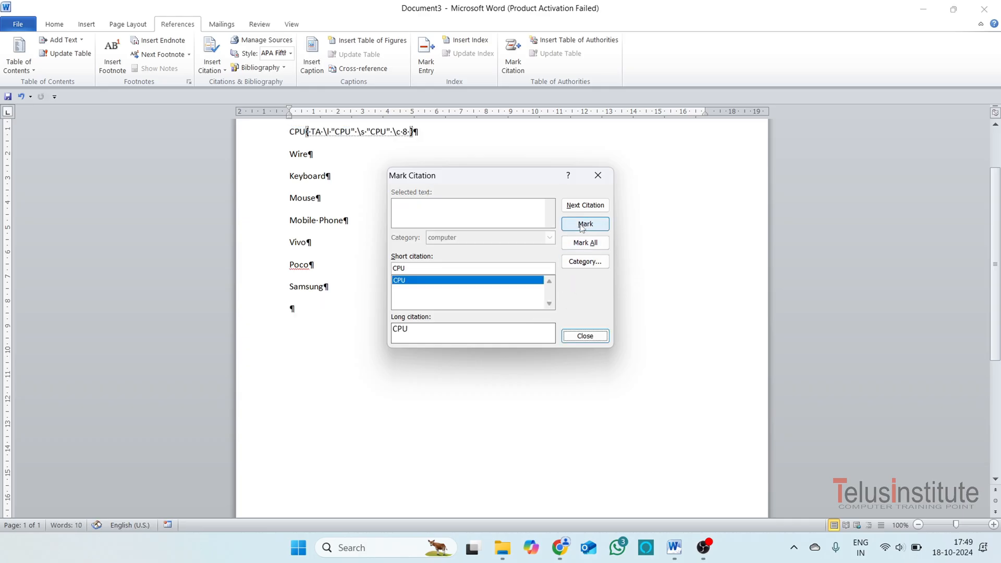
left_click(585, 336)
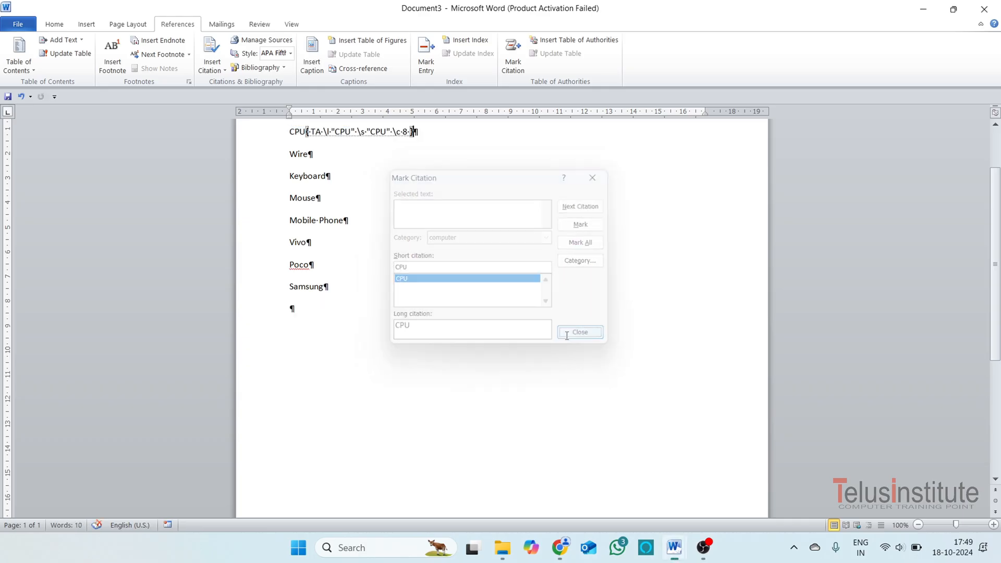
Mark "Wire" in the word list as a table of authorities citation in the computer category.
double_click(301, 155)
left_click(513, 55)
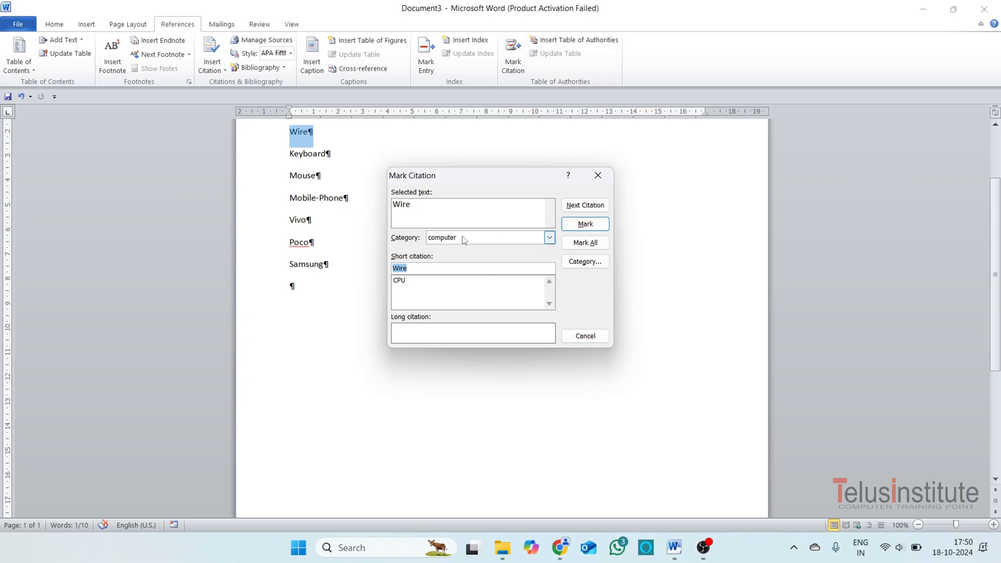
left_click(586, 224)
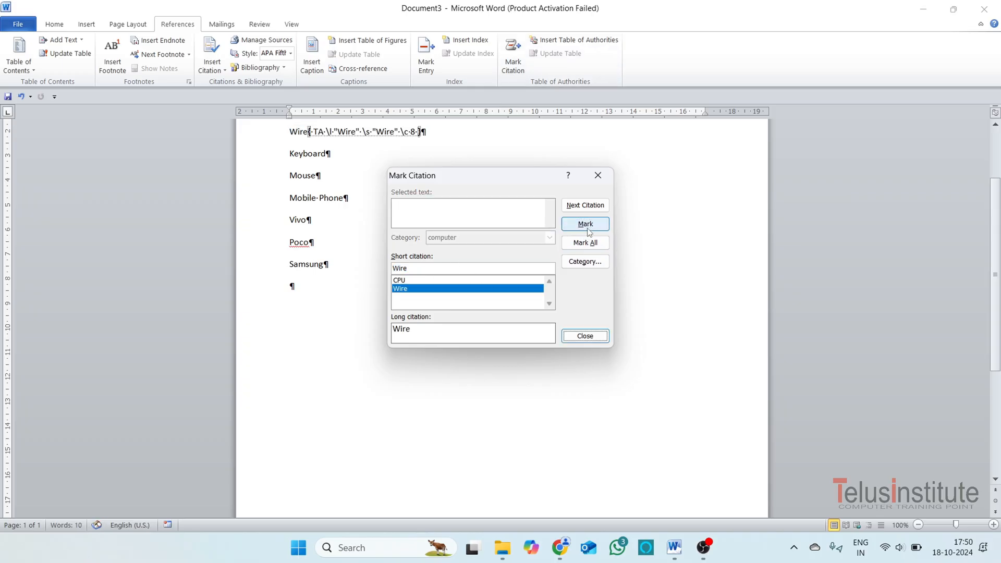
left_click(585, 335)
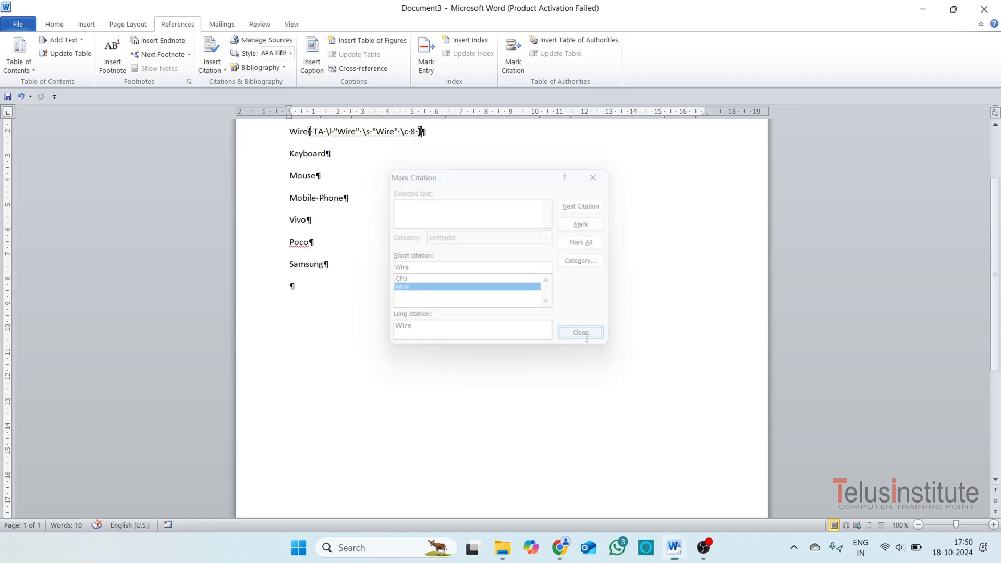
Mark "Keyboard" in the word list as a table of authorities citation in the computer category.
left_click_drag(339, 162, 288, 159)
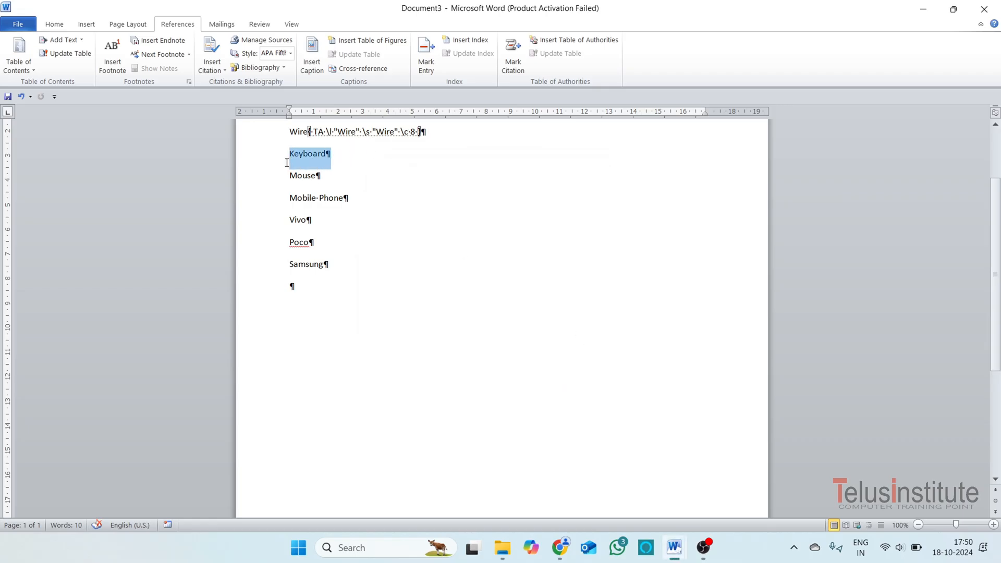
left_click(513, 68)
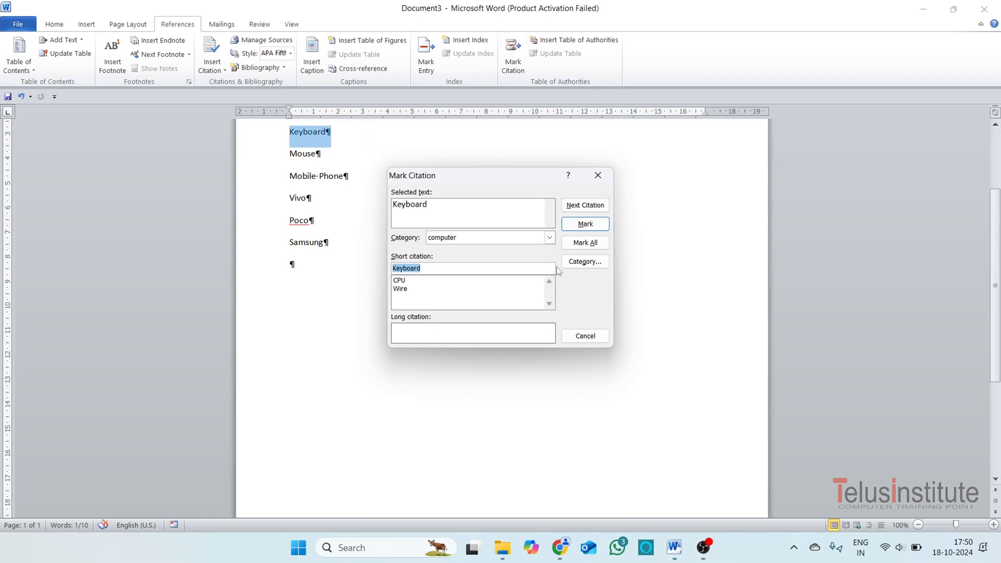
left_click(587, 225)
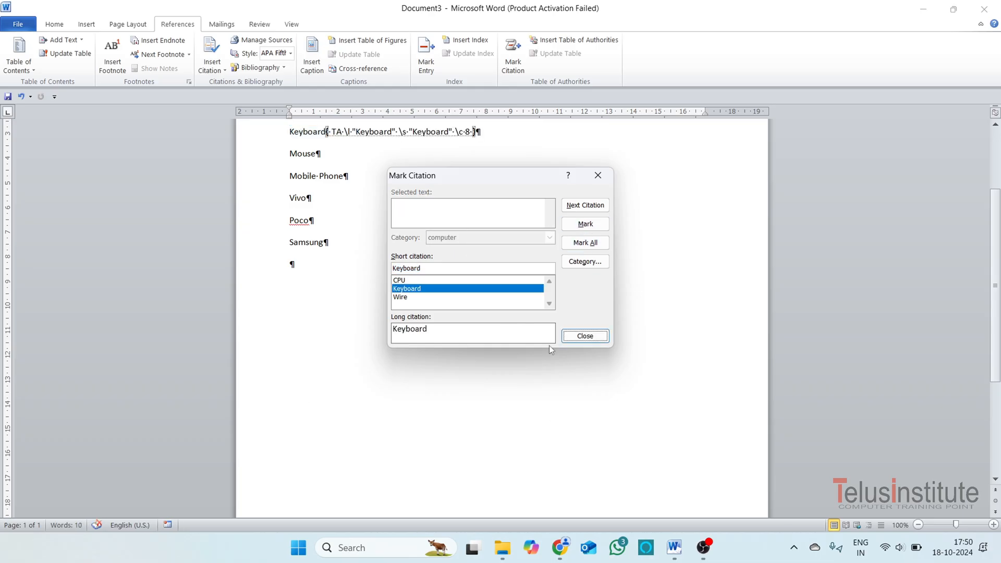
Mark all occurrences of "Mouse" in the word list as table of authorities citations in the computer category.
left_click(315, 158)
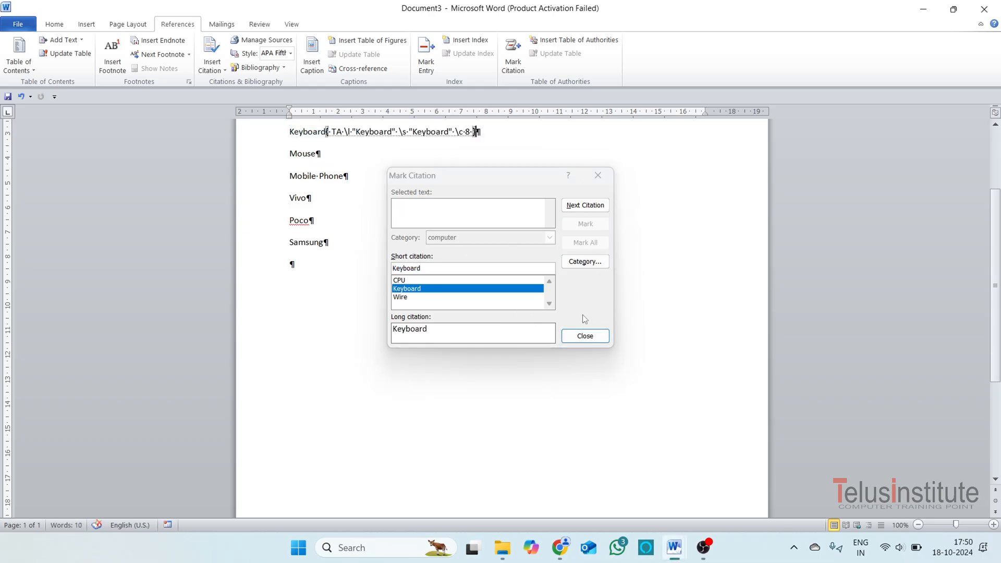
left_click(586, 336)
left_click_drag(339, 156, 286, 165)
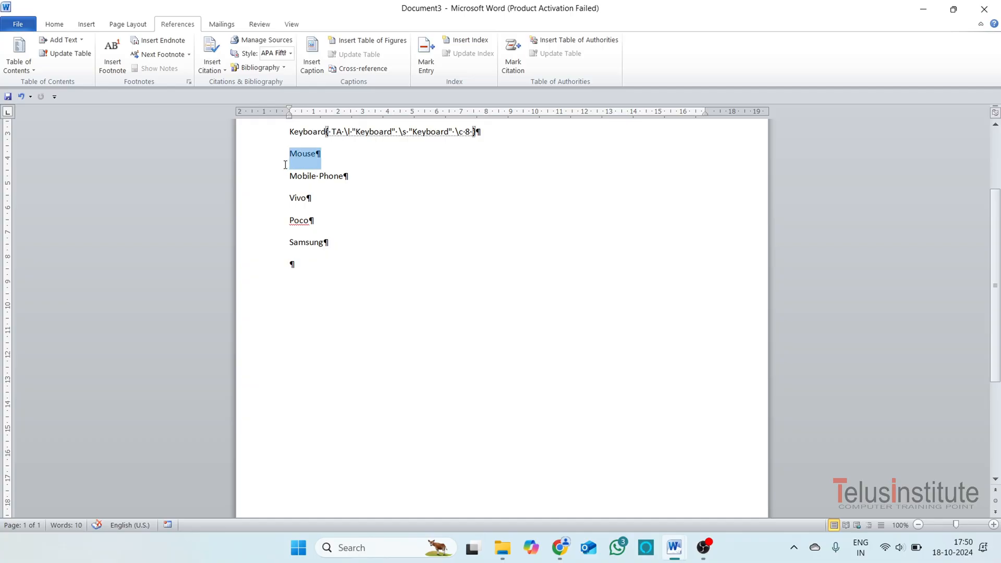
left_click(513, 61)
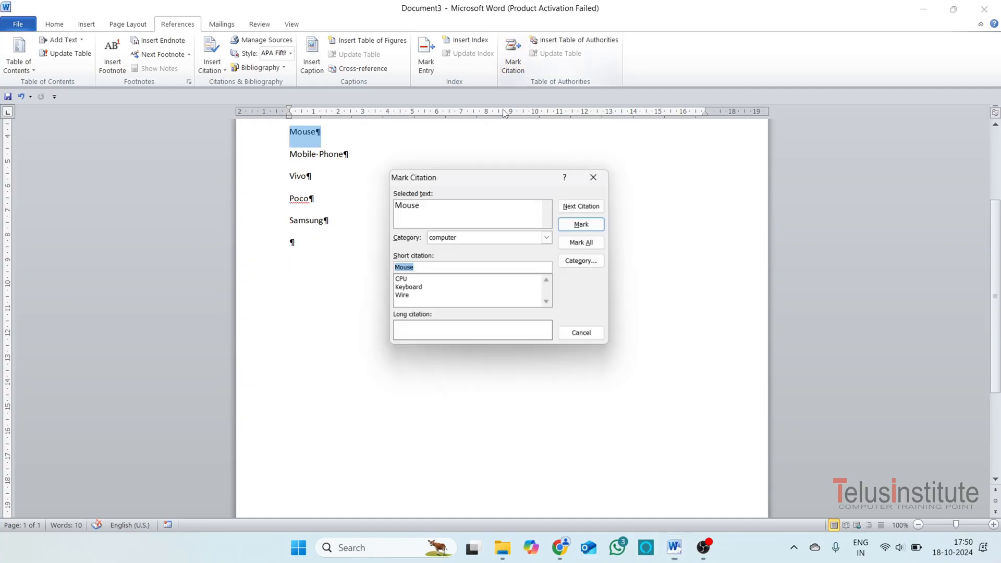
left_click(577, 245)
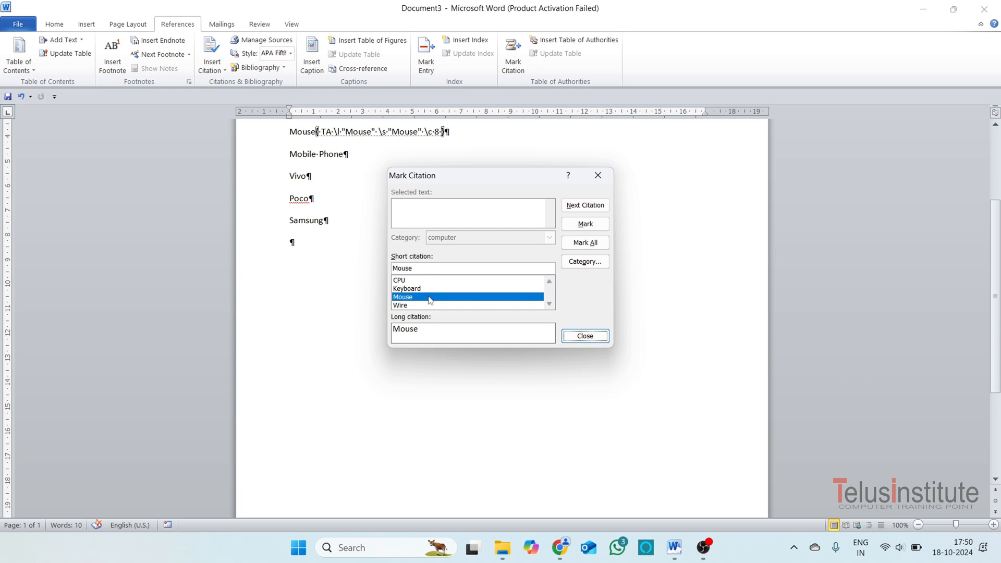
left_click(589, 336)
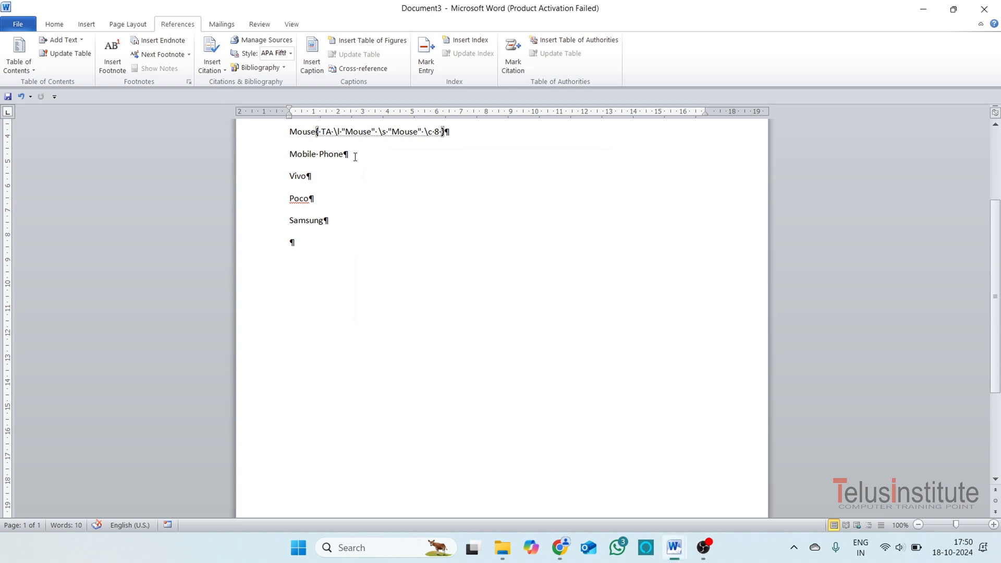
With "Mobile Phone" selected in the word list, rename the table of authorities citation category 12 as mobile phone.
left_click_drag(355, 157, 288, 151)
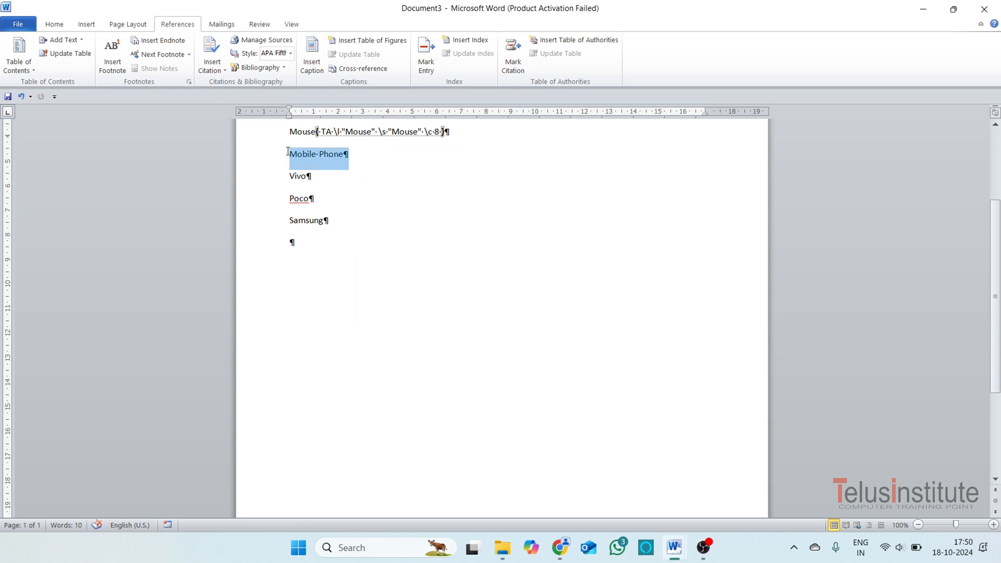
left_click(515, 64)
left_click(461, 241)
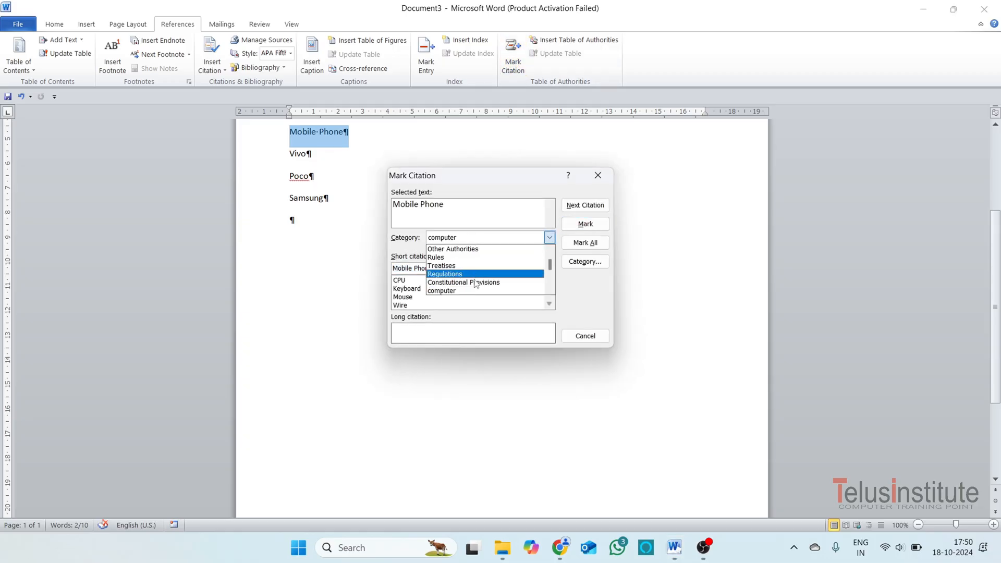
scroll(476, 292, "down", 1)
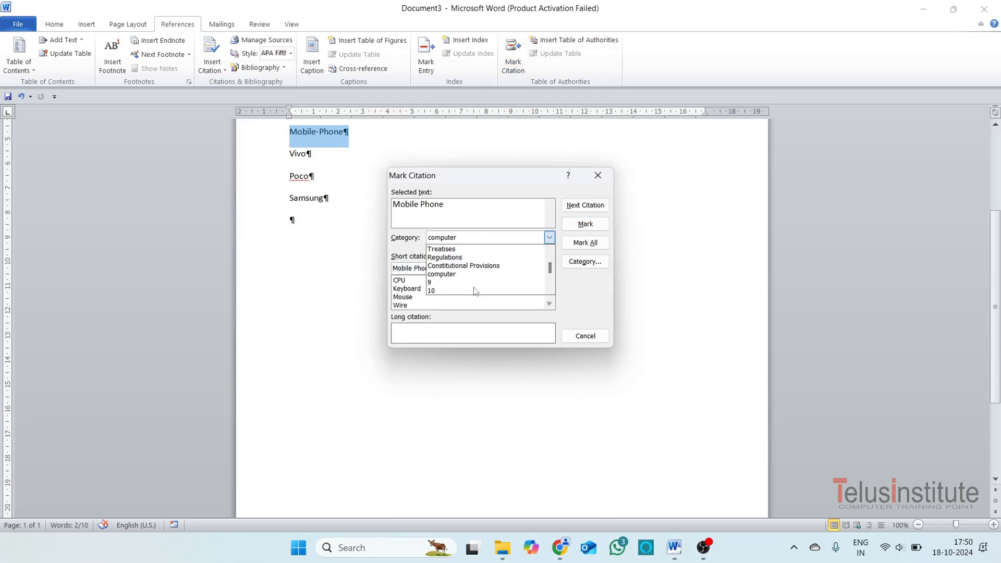
scroll(469, 290, "down", 3)
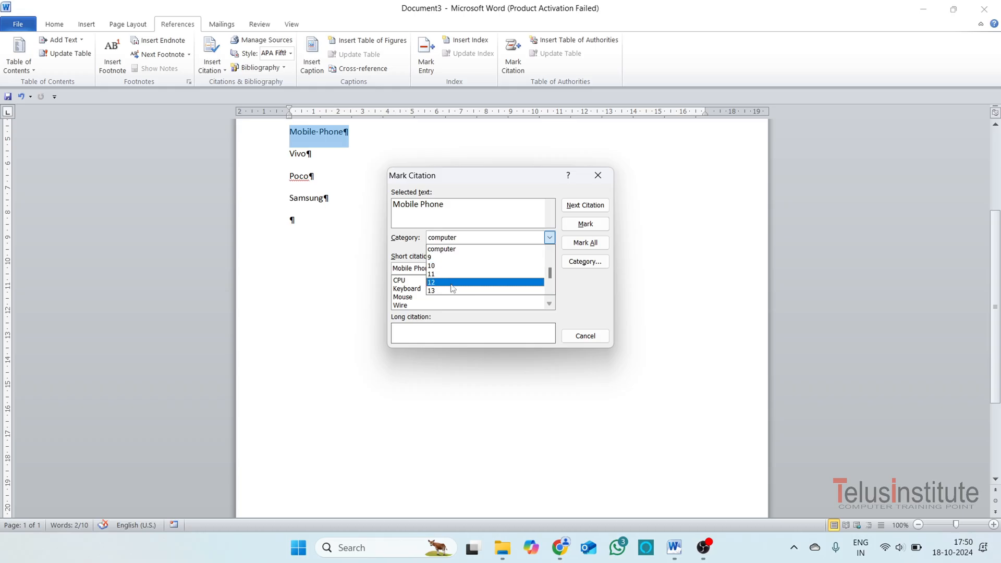
left_click(452, 282)
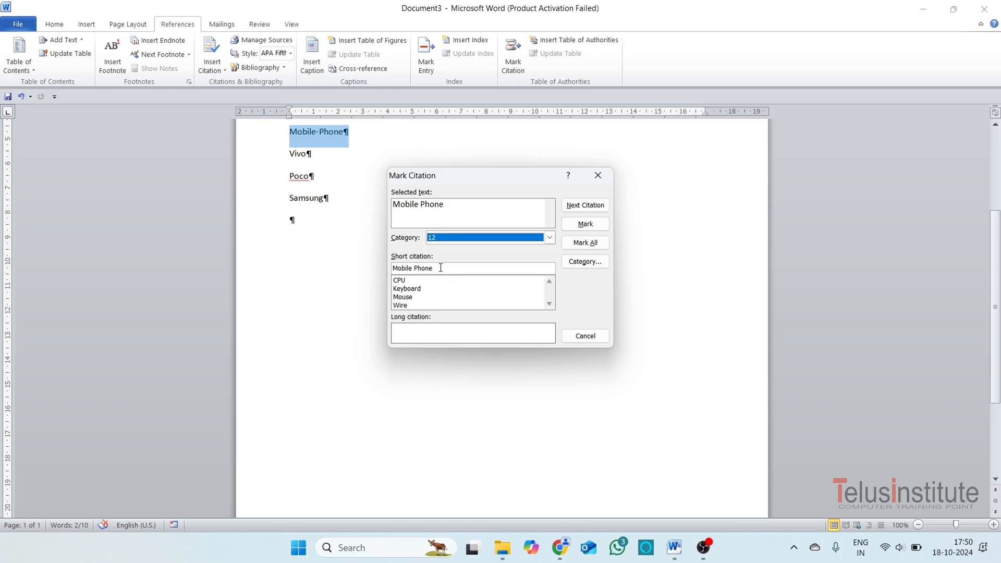
left_click(441, 268)
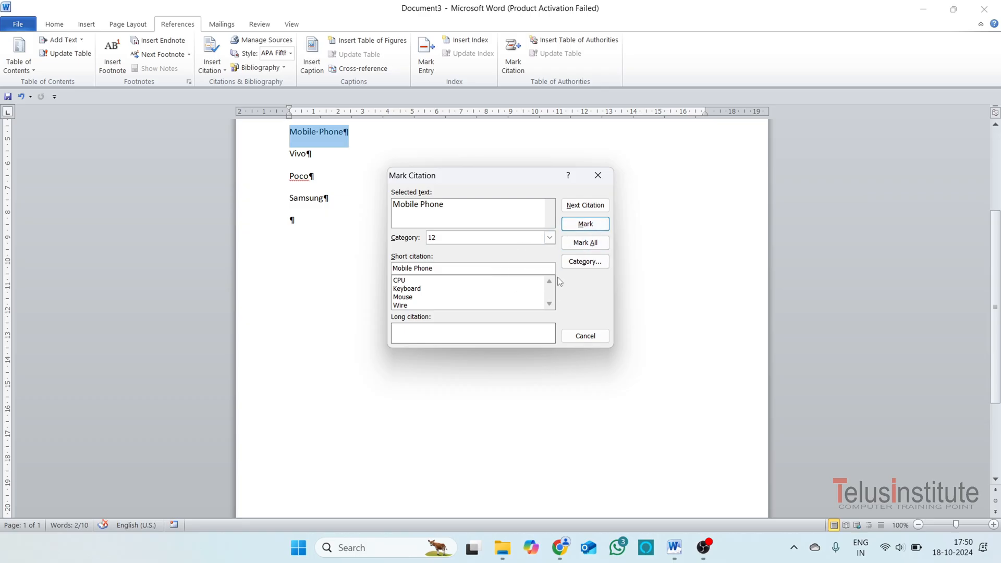
left_click(587, 263)
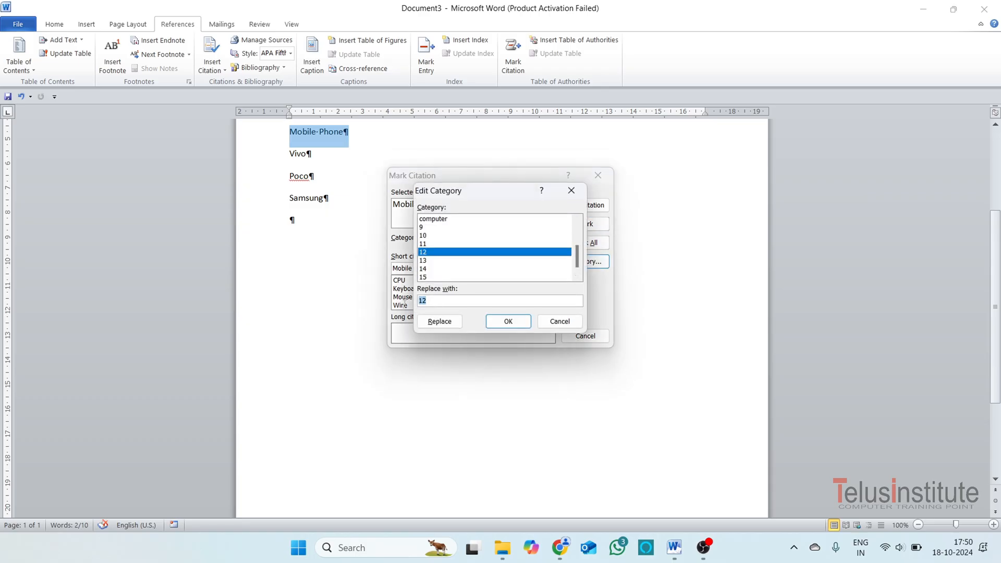
type("mobile phone")
left_click(432, 325)
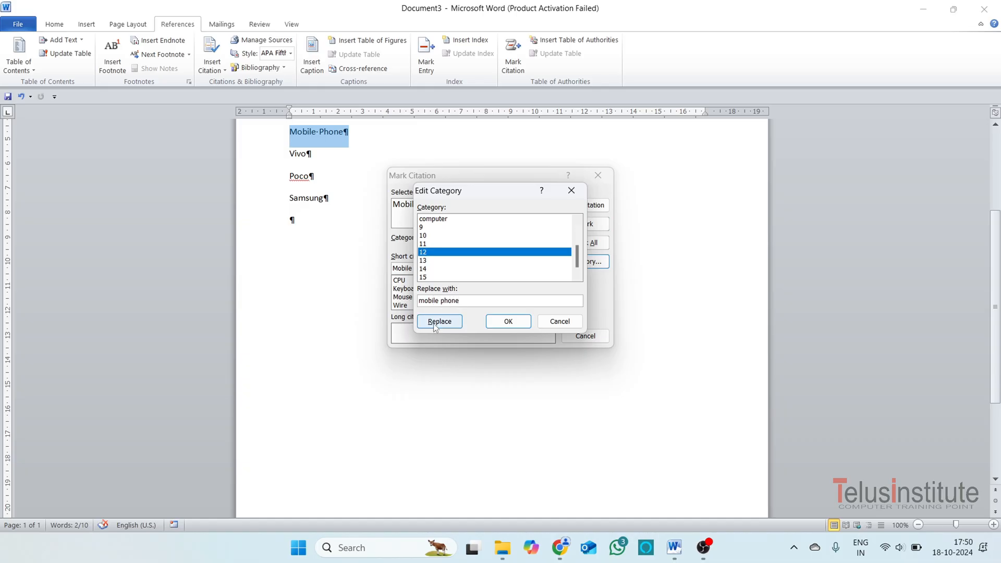
left_click(509, 324)
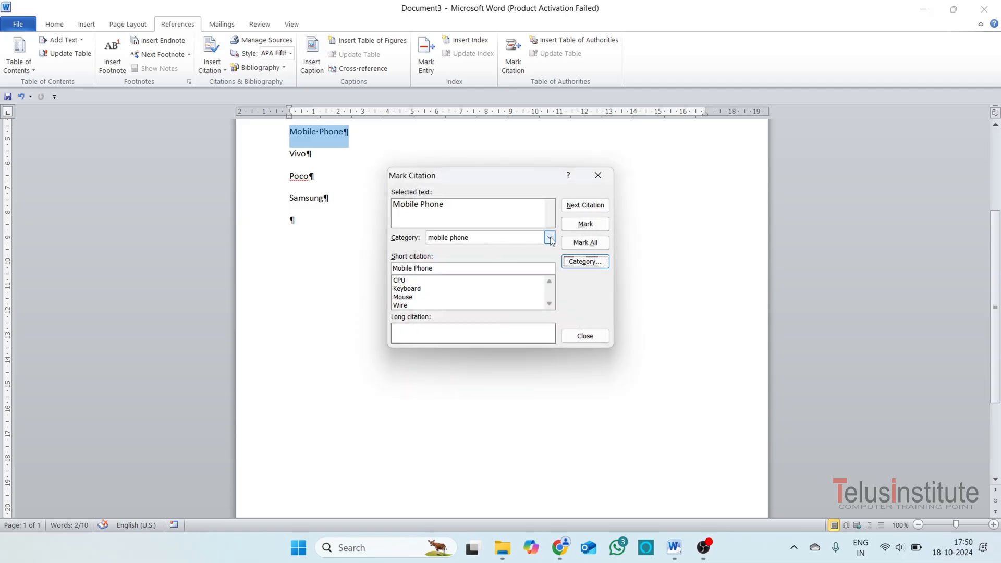
left_click(585, 335)
Mark "Vivo" in the word list as a table of authorities citation in the mobile phone category.
left_click_drag(318, 156, 286, 160)
left_click(514, 52)
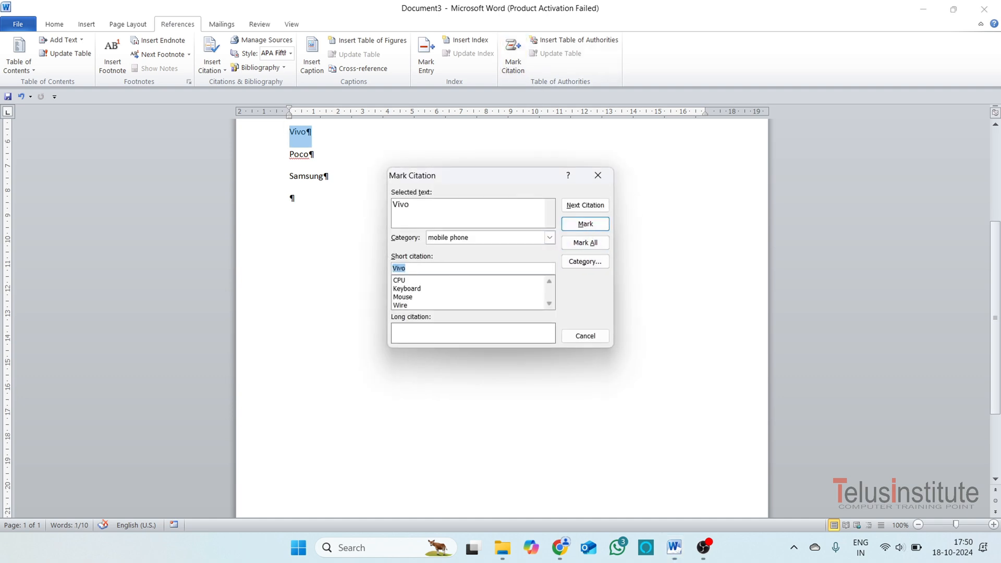
left_click(585, 224)
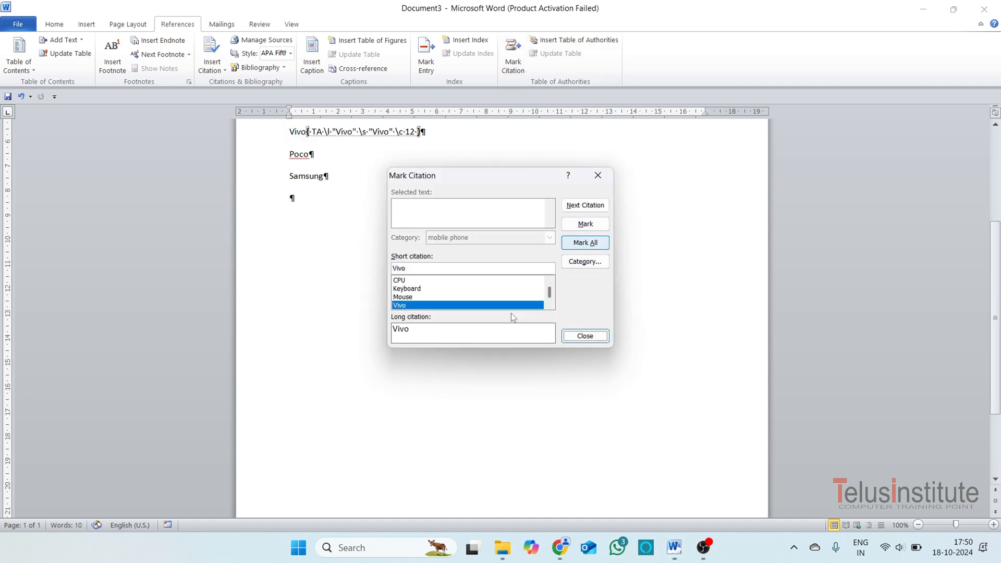
left_click(583, 342)
Mark "Poco" in the word list as a table of authorities citation in the mobile phone category.
left_click_drag(311, 155, 284, 177)
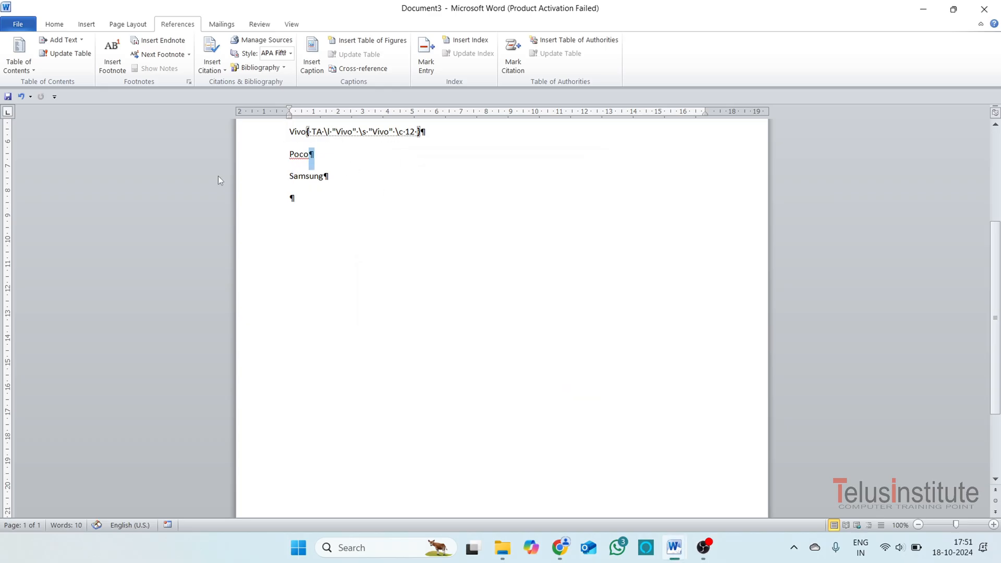
left_click(329, 155)
left_click(283, 156)
scroll(295, 167, "up", 3)
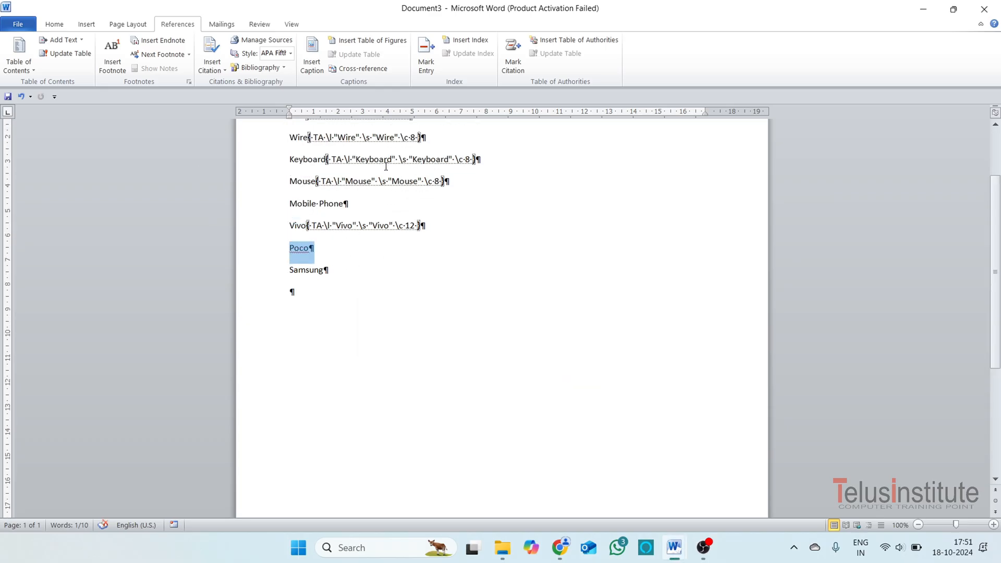
left_click(514, 52)
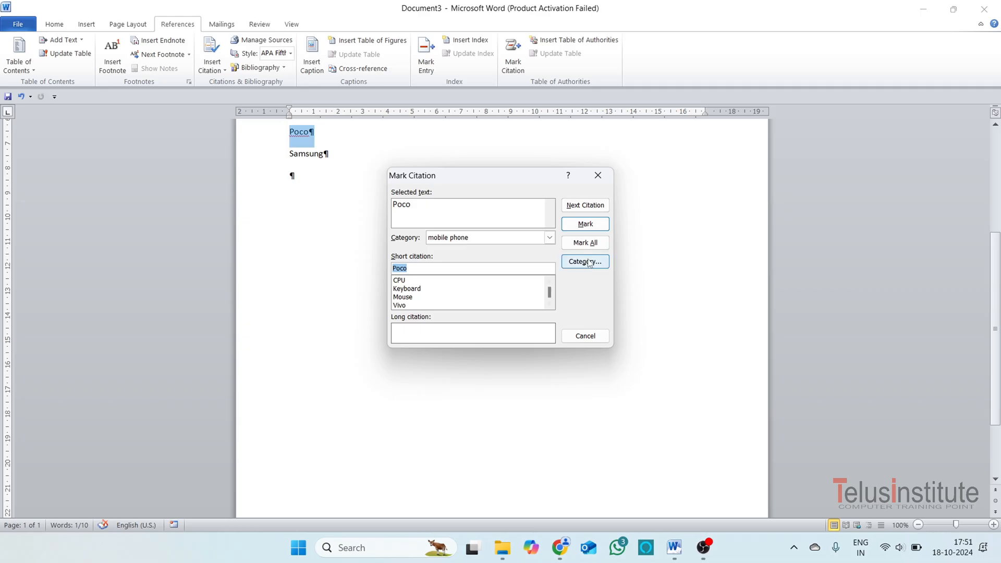
left_click(585, 224)
left_click(569, 334)
Mark "Samsung" in the word list as a table of authorities citation in the mobile phone category.
left_click_drag(356, 159, 291, 169)
left_click(512, 73)
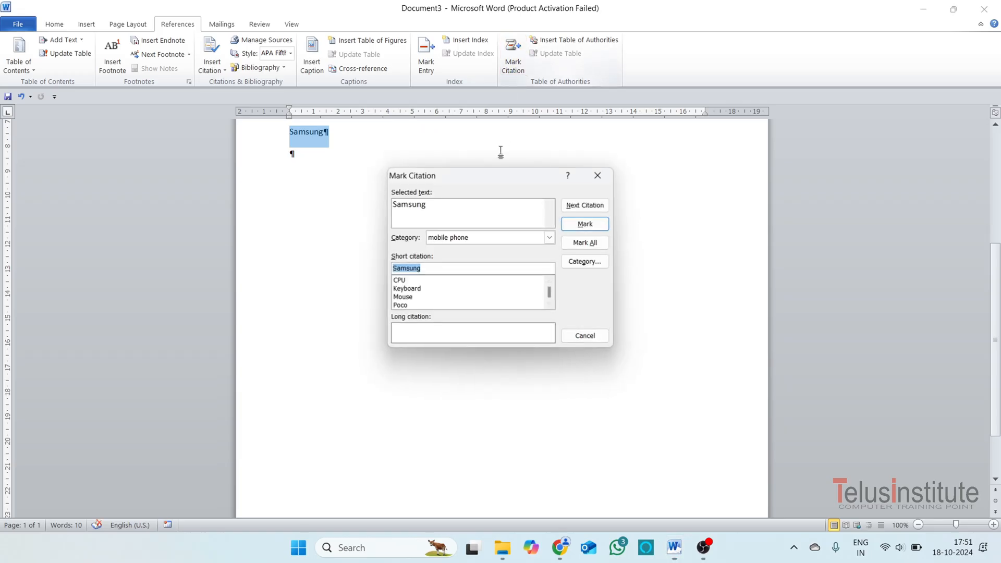
left_click(585, 225)
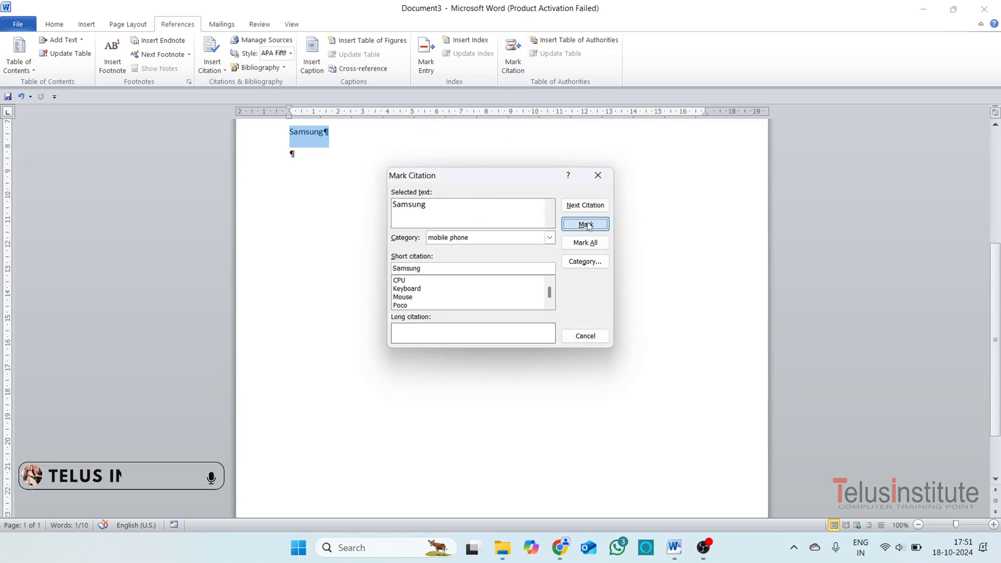
left_click(583, 335)
Insert a table of authorities for the mobile phone category in the empty paragraph below the word list.
left_click(292, 153)
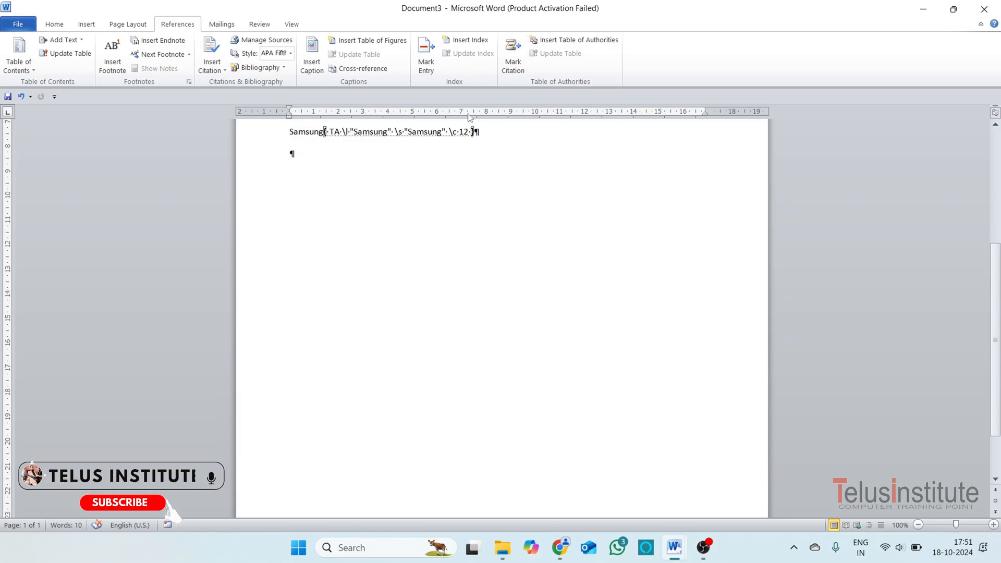
left_click(576, 44)
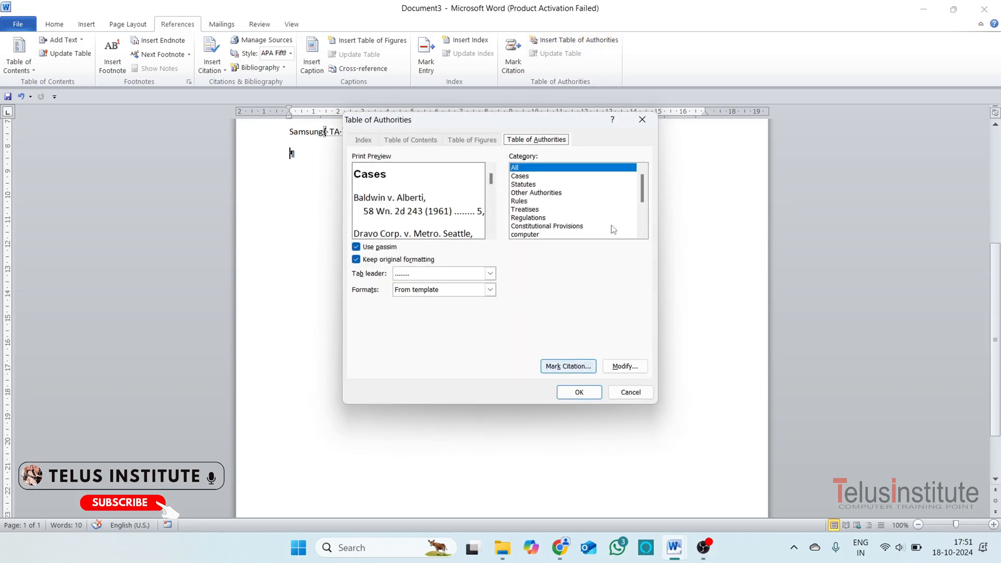
left_click(528, 185)
scroll(543, 208, "down", 2)
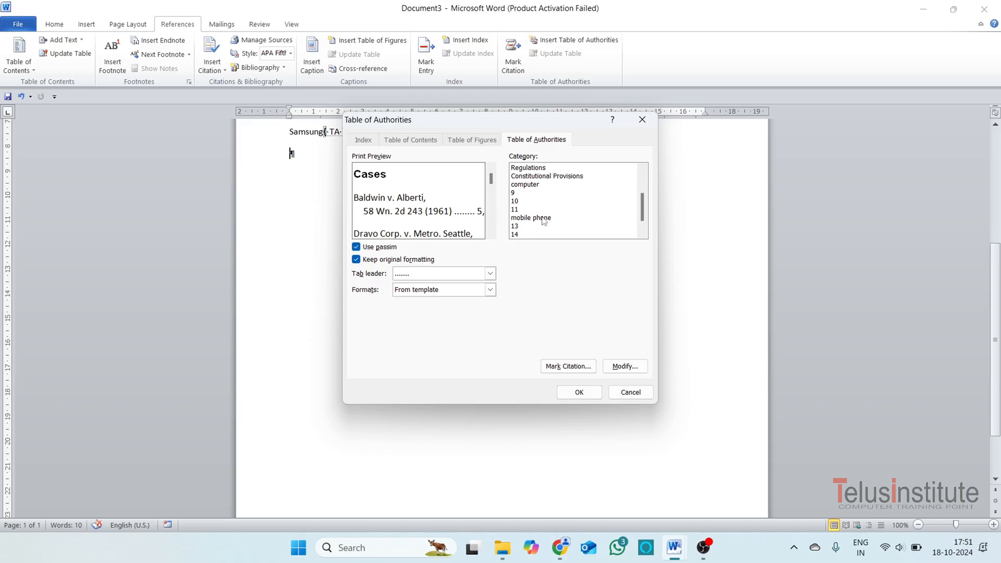
left_click(537, 218)
left_click(581, 395)
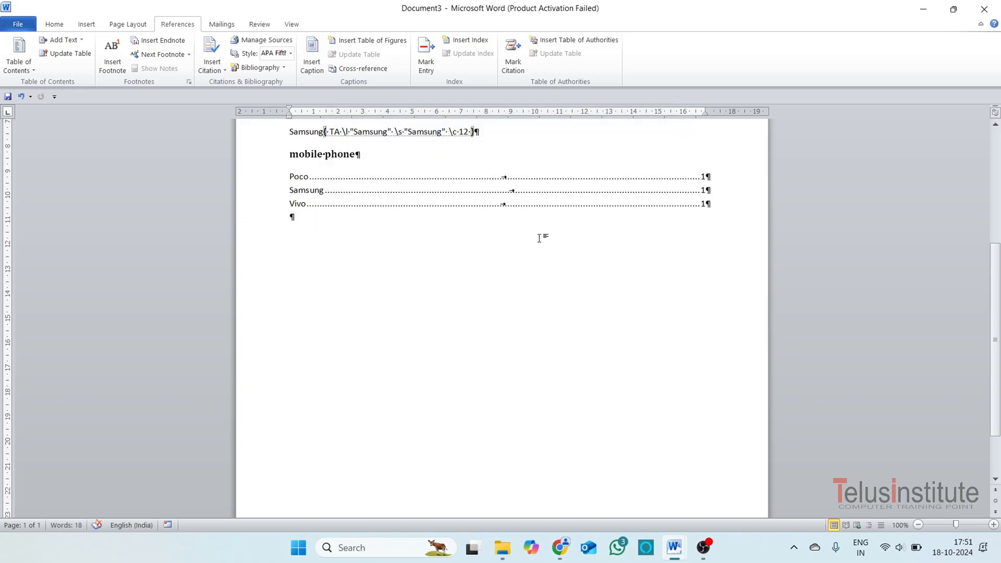
Insert a table of authorities for the computer category directly below the mobile phone table.
left_click(550, 40)
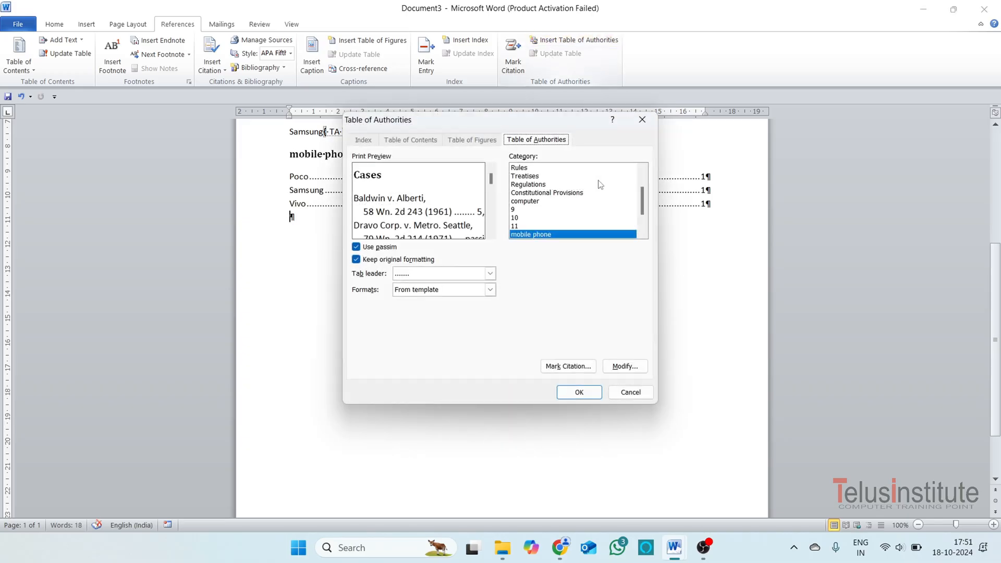
left_click_drag(640, 204, 640, 189)
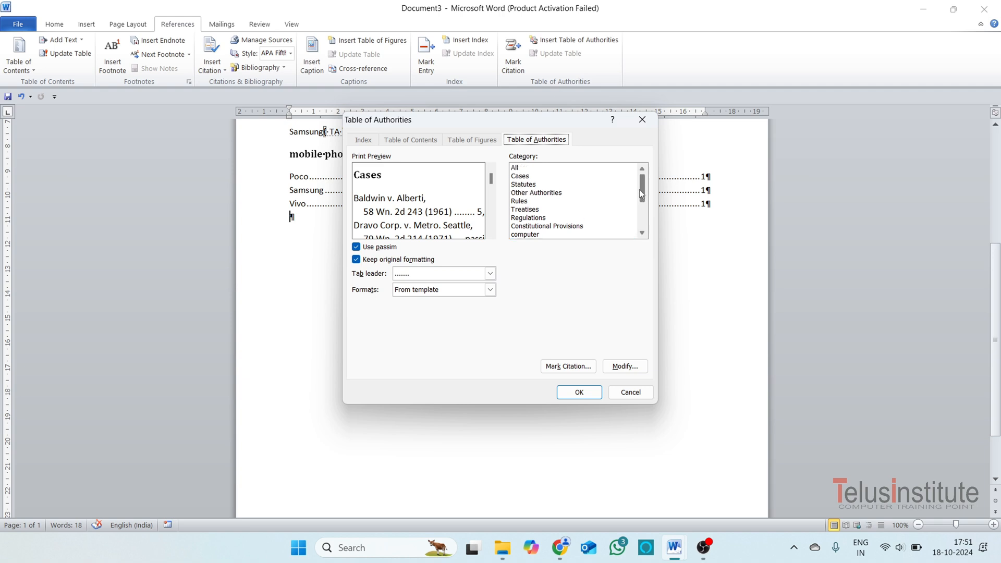
left_click(554, 236)
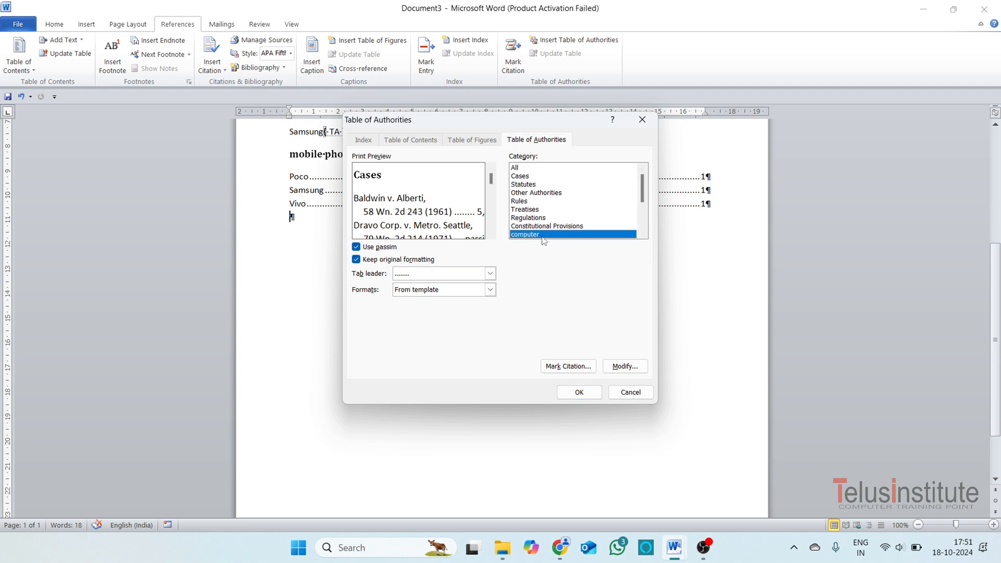
left_click(579, 392)
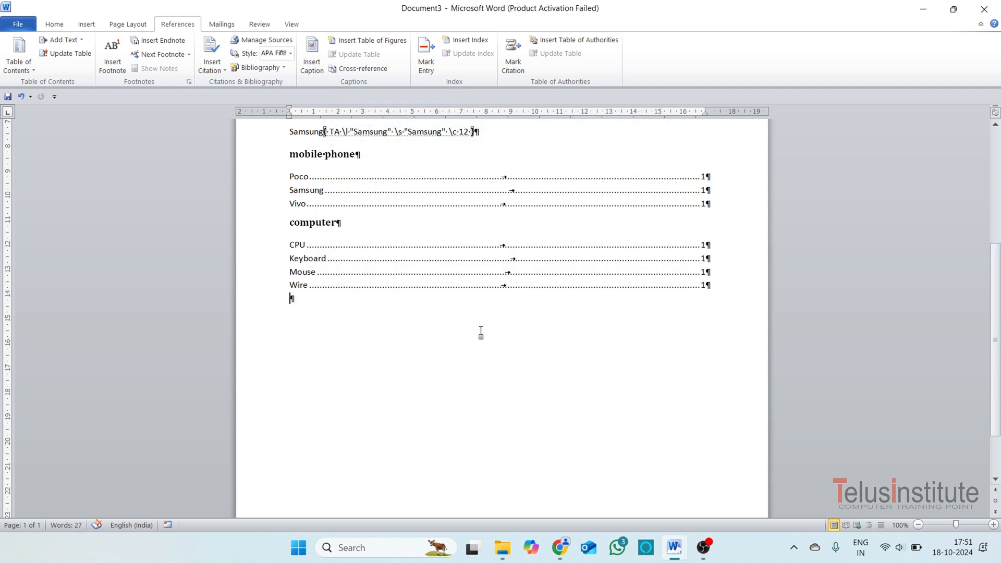